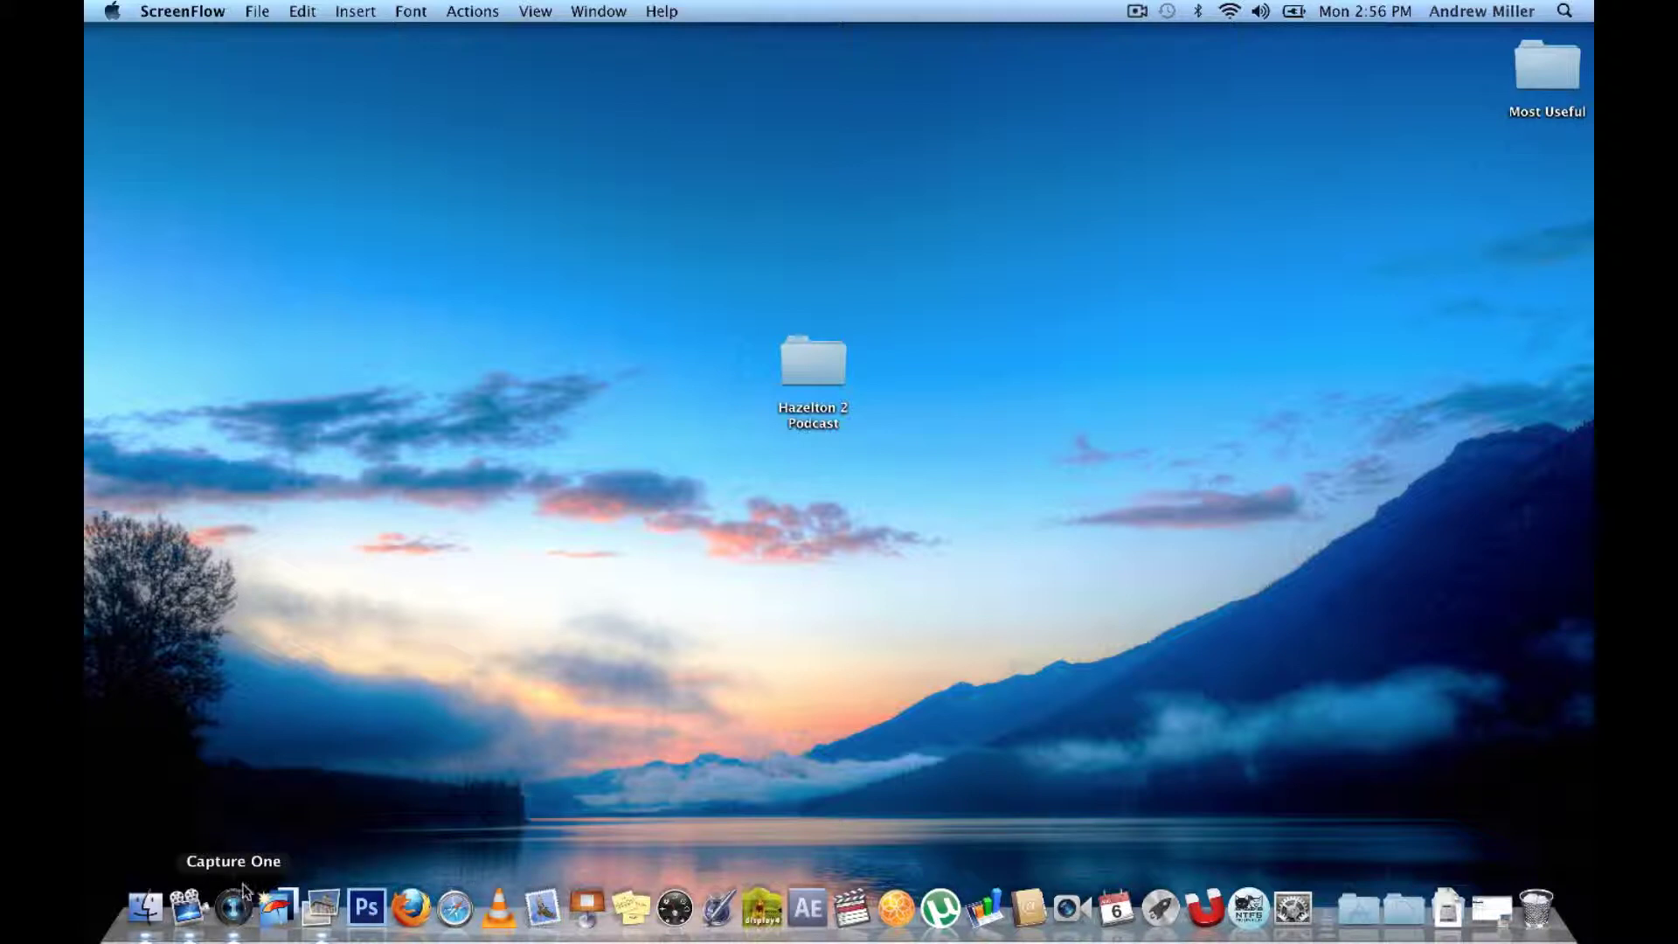
- Switch to Capture One and select the first image in the session, CF008017.IIQ
left_click(244, 913)
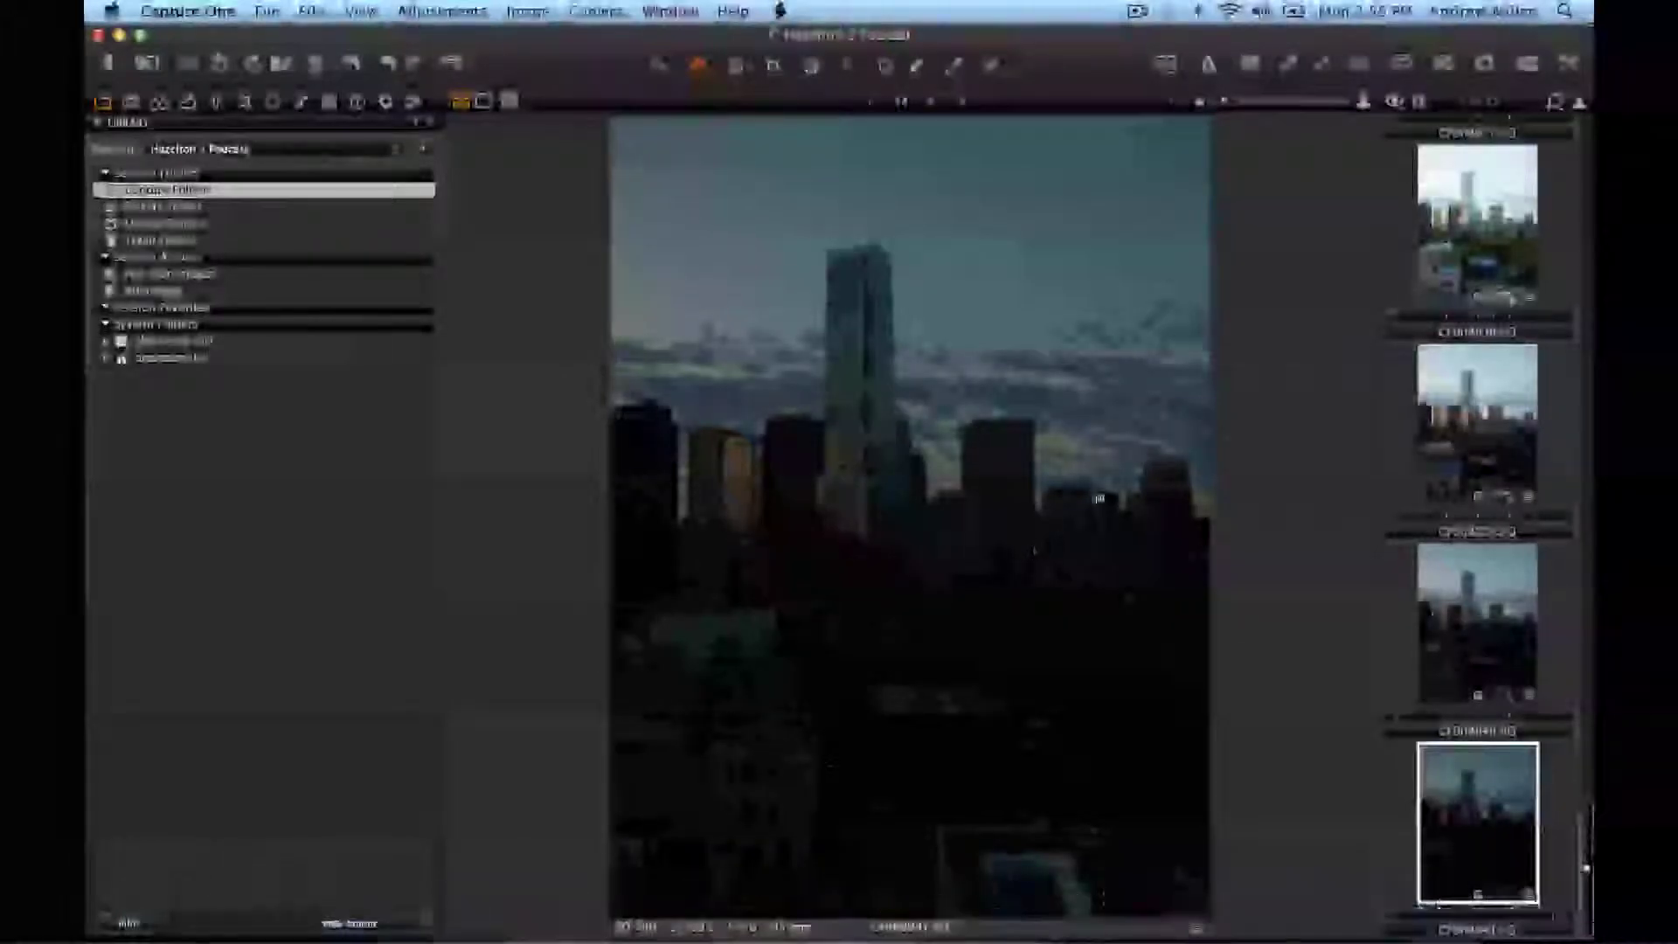
left_click_drag(1589, 833, 1588, 147)
left_click(1514, 191)
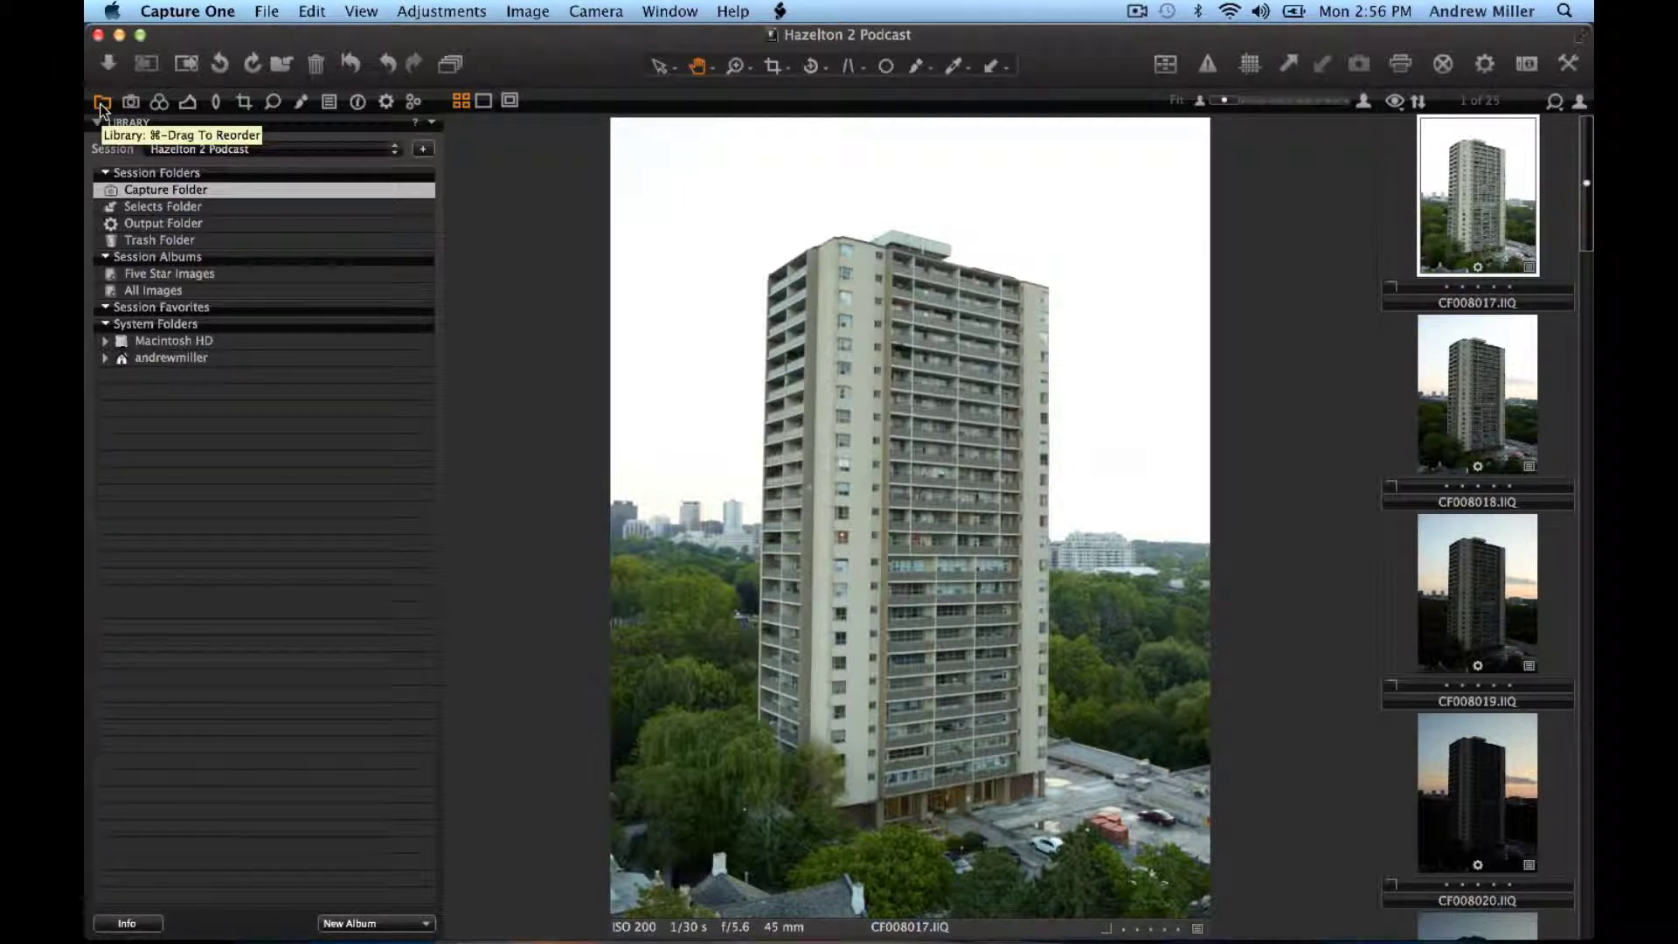
- Sample the foliage green in the advanced Color Editor and set its hue rotation to 8.3 and lightness to 9.3
left_click(160, 103)
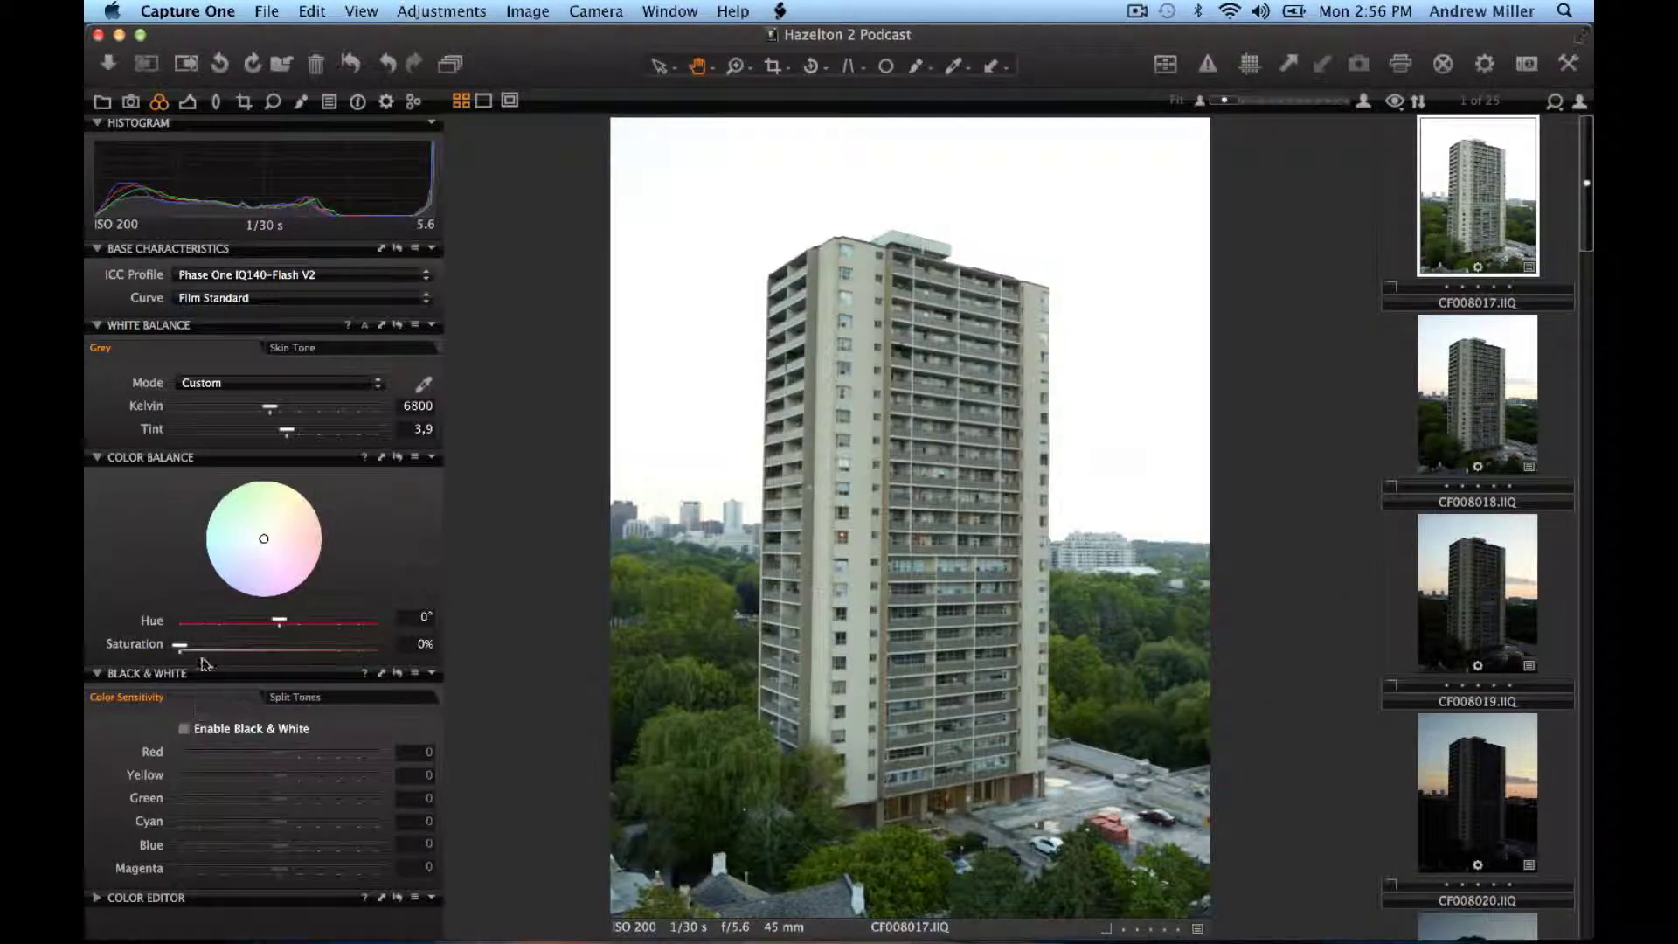
left_click(102, 901)
left_click(232, 346)
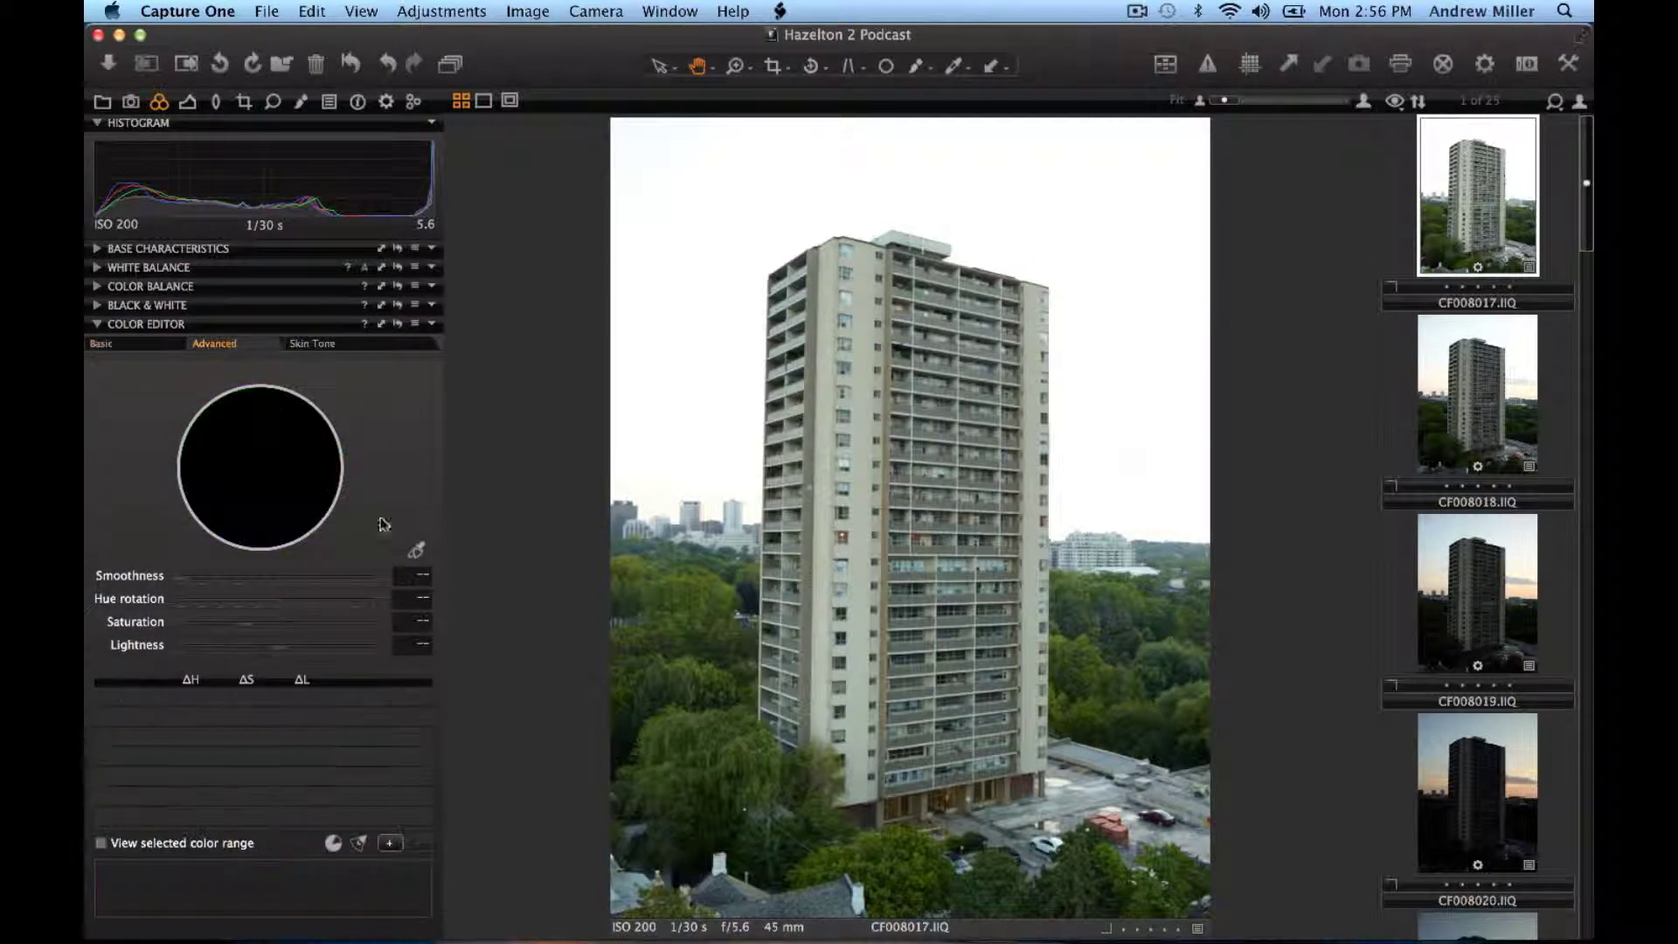
left_click(420, 552)
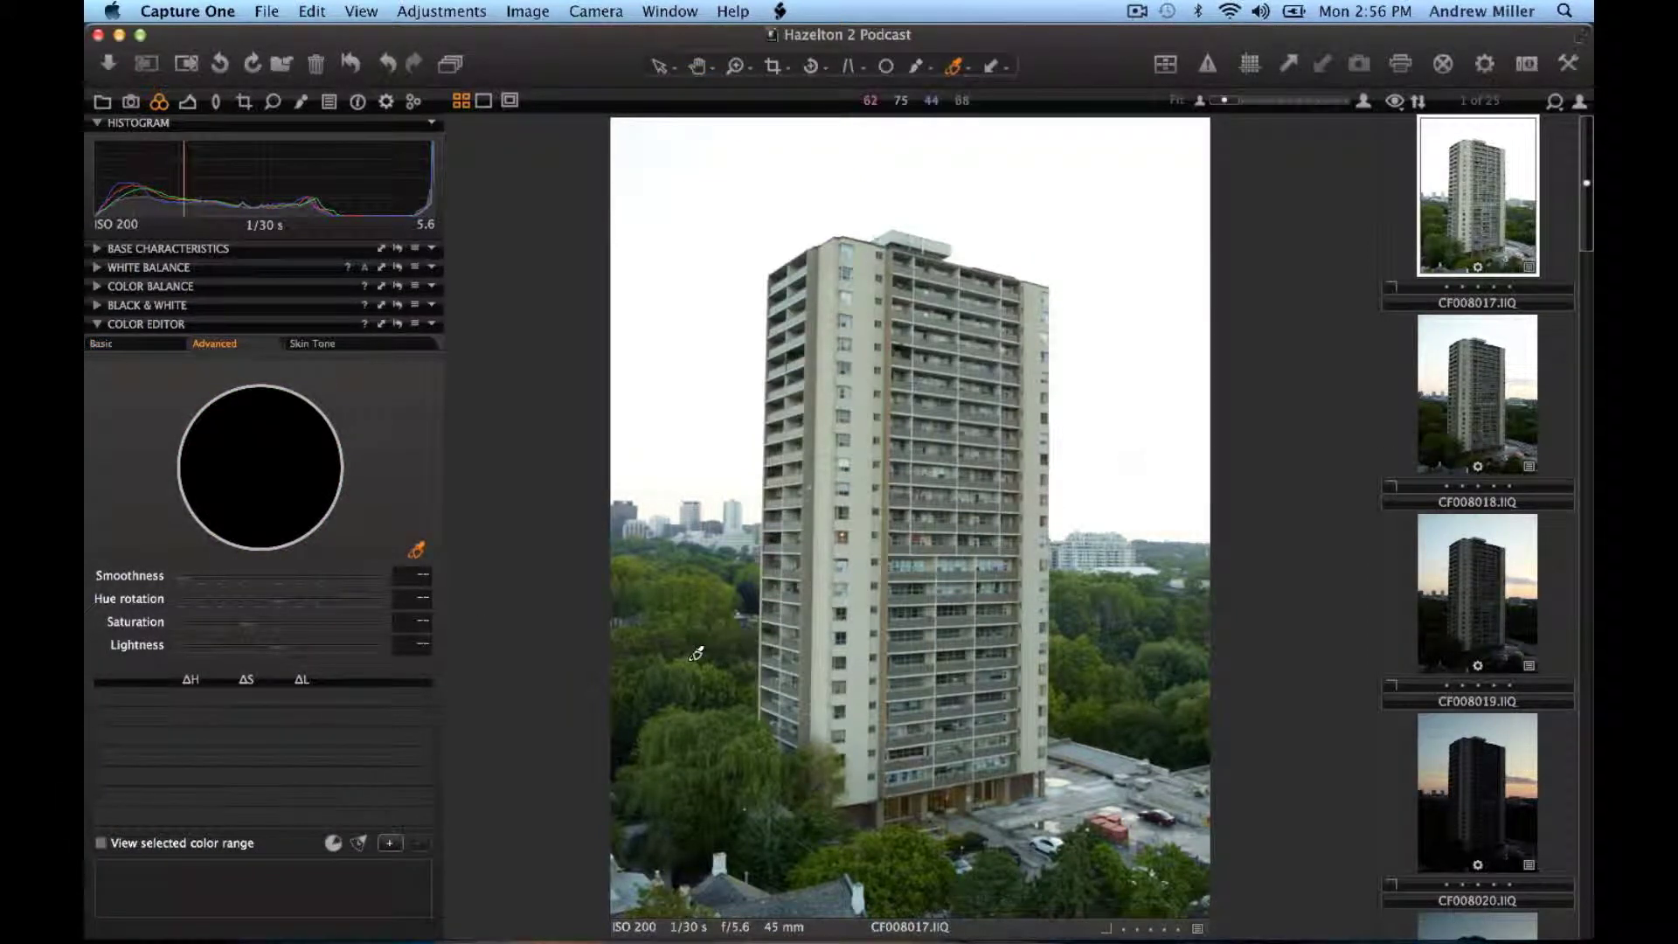
left_click(688, 664)
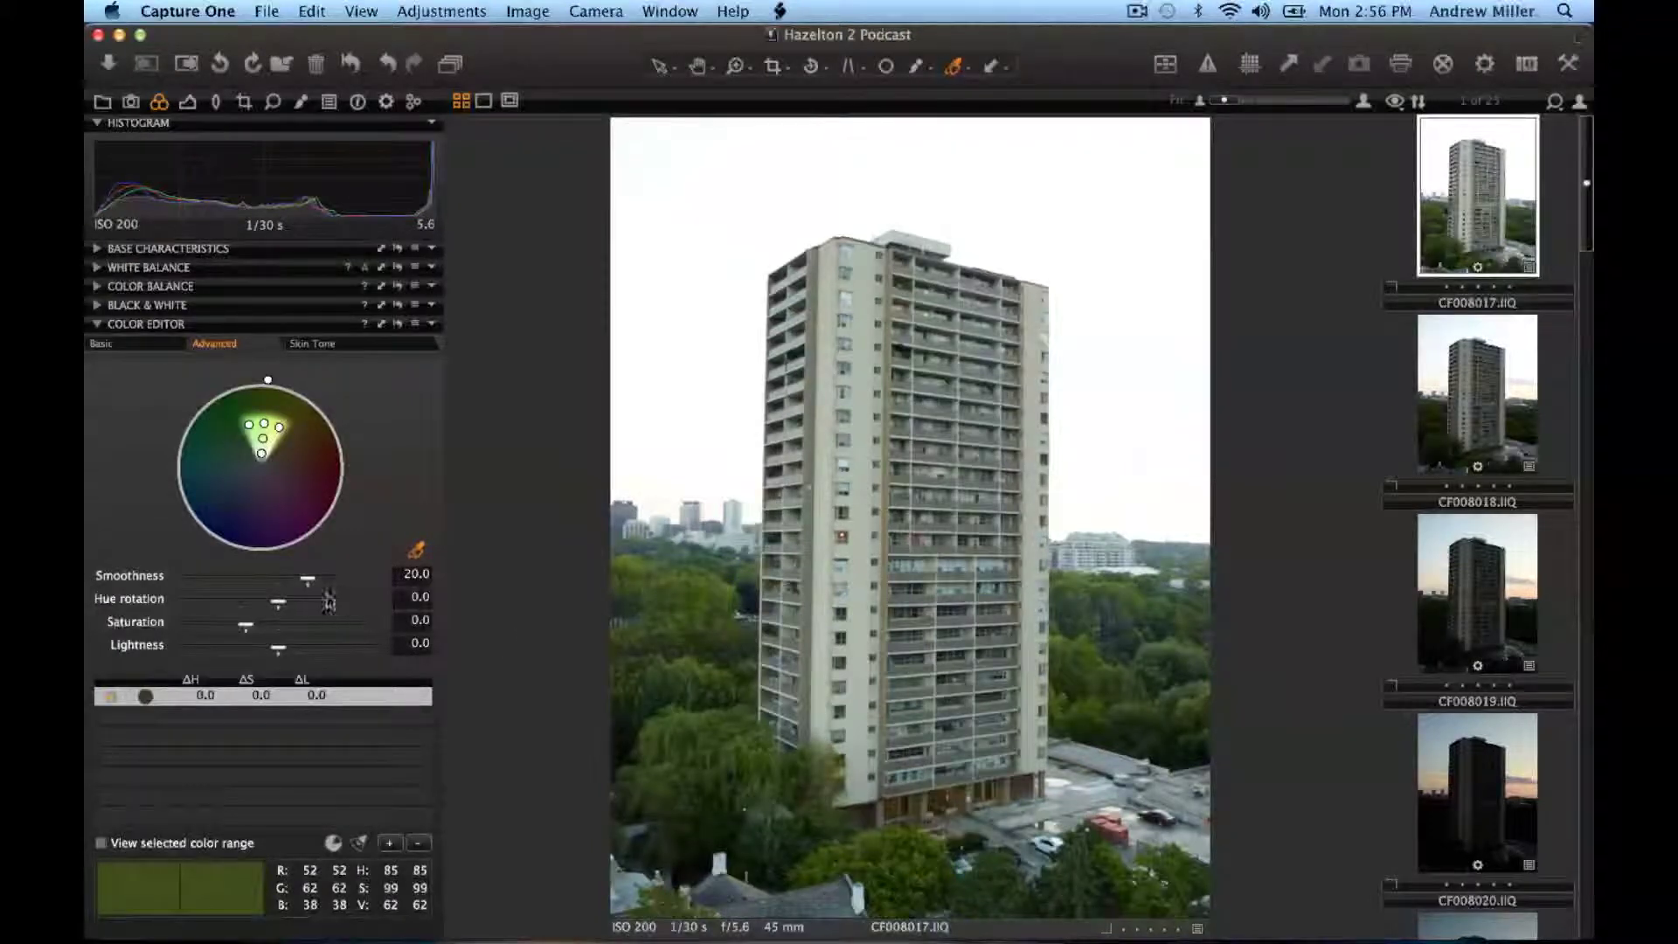
left_click_drag(232, 609, 307, 603)
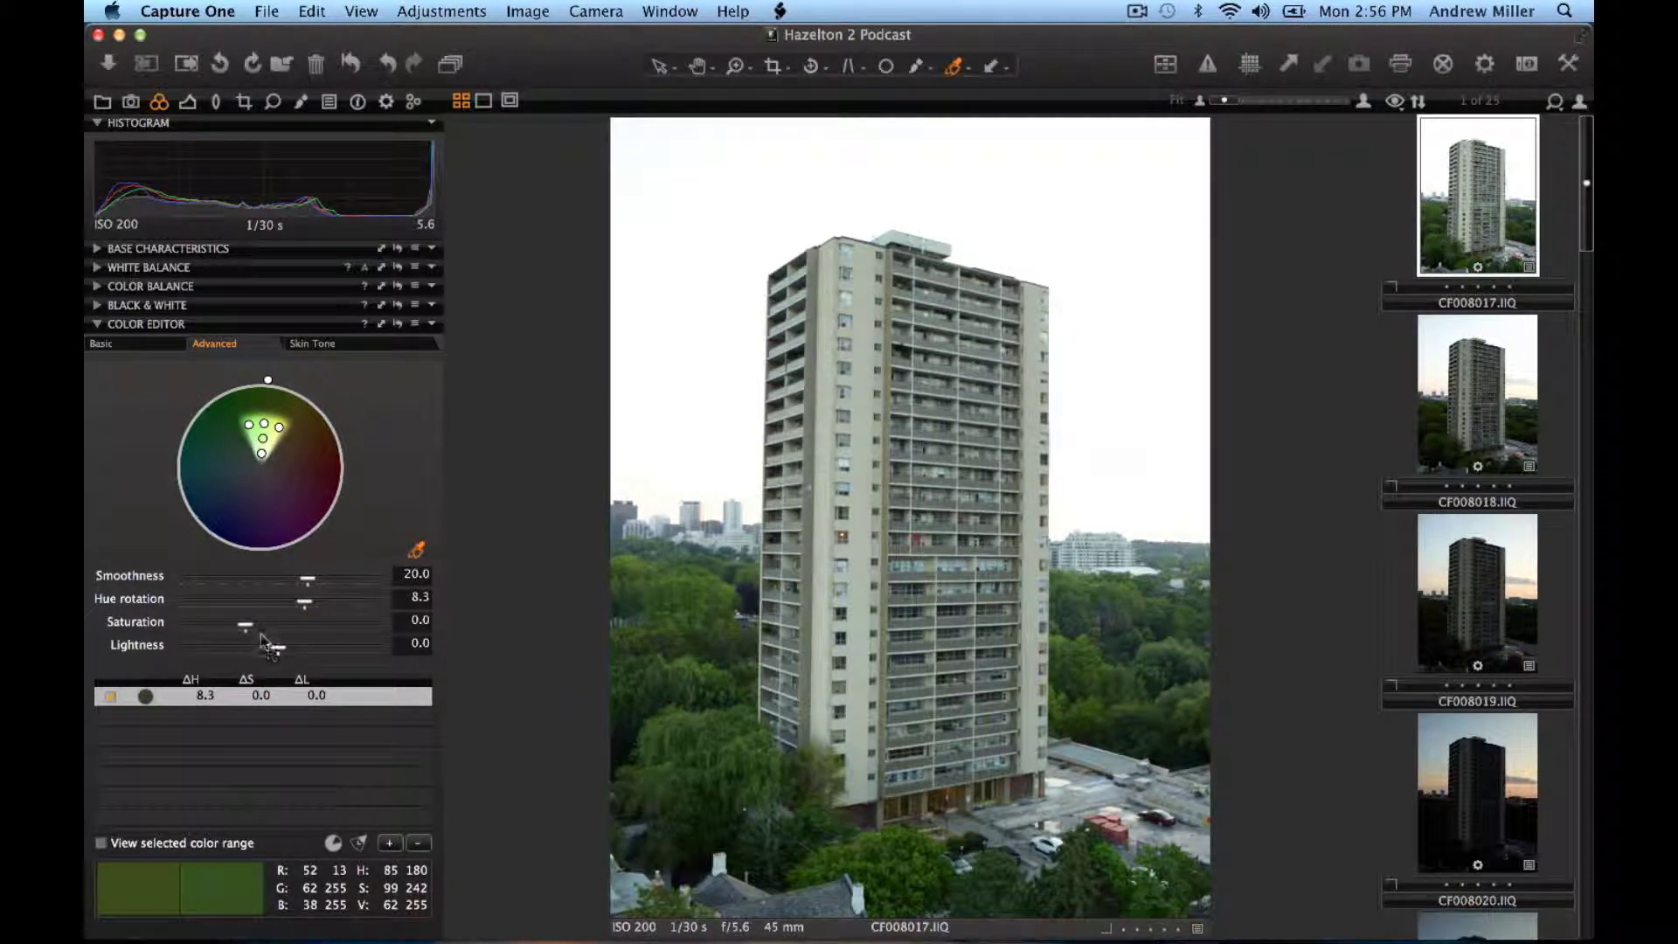
left_click_drag(277, 655, 290, 656)
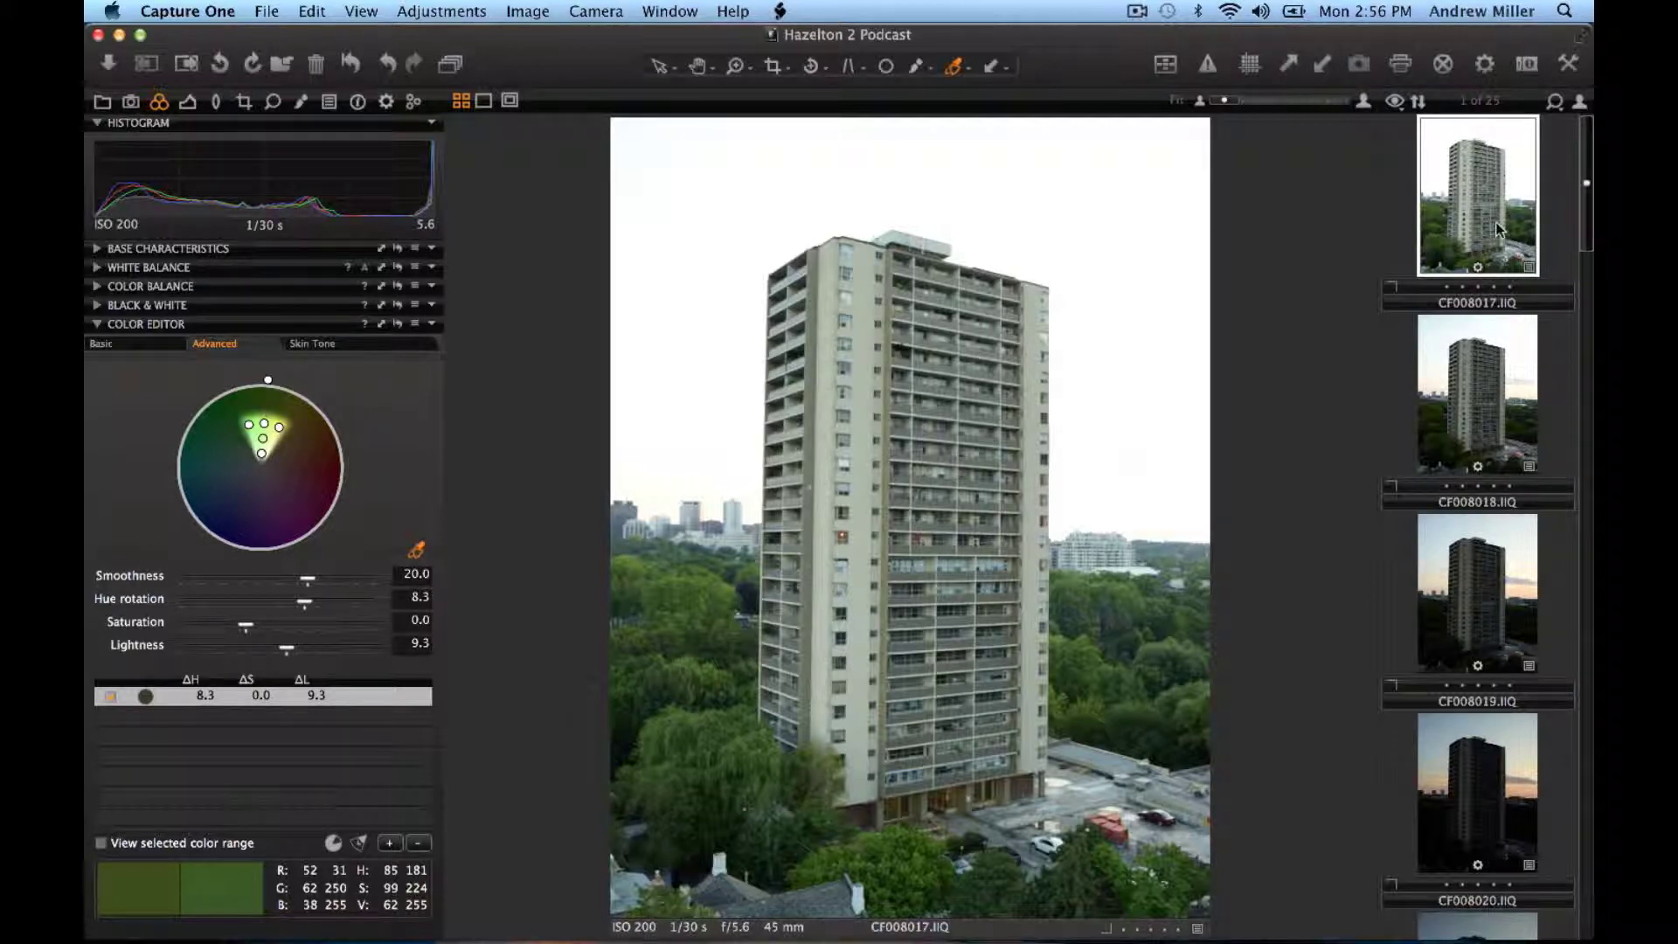
- Select all images in the session and apply the colour adjustments of CF008017.IIQ to them
key("super+a")
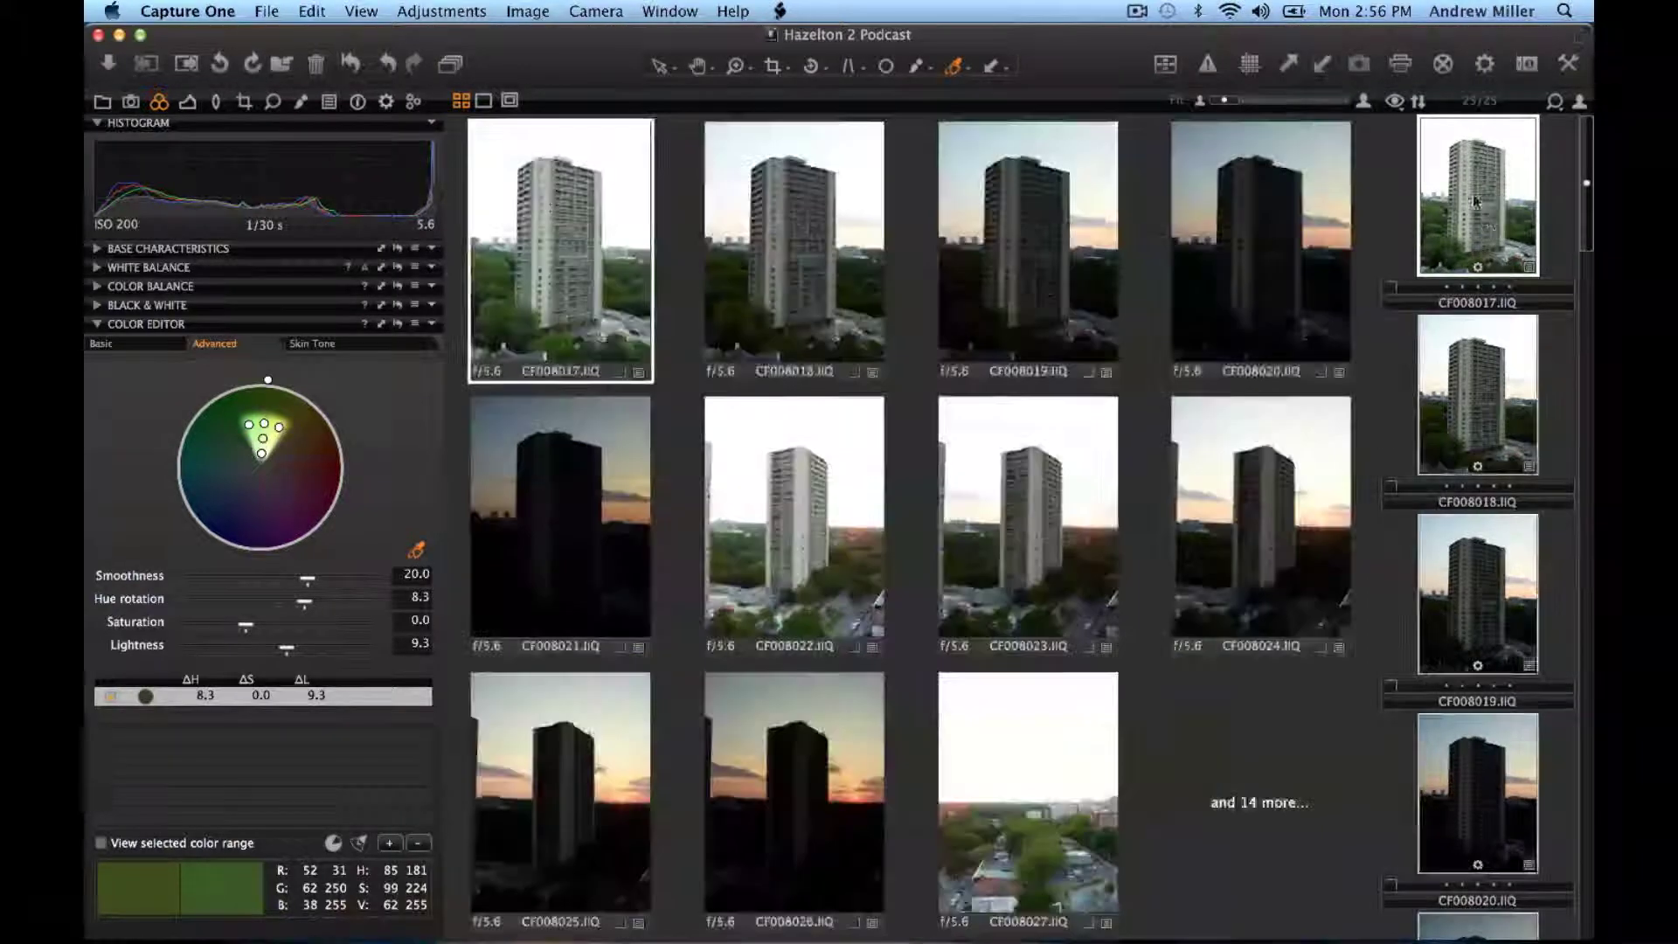
left_click(1325, 68, "shift")
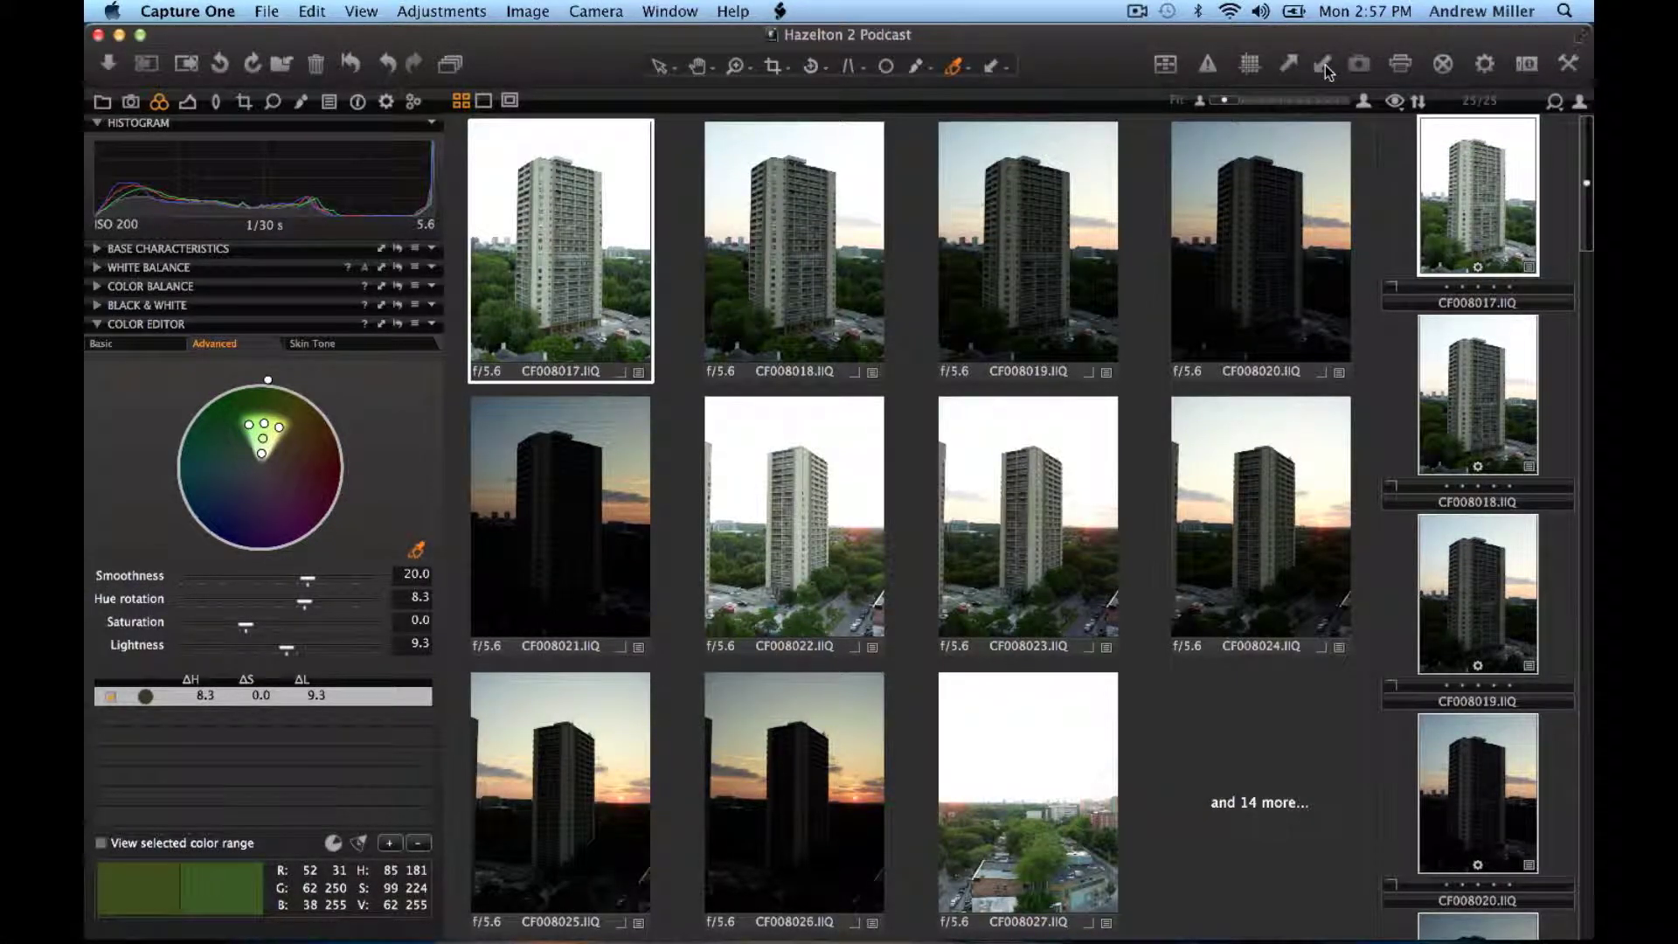
- Process the selected images with the uncompressed 16-bit TIFF recipe and restart the stopped processing queue
left_click(386, 102)
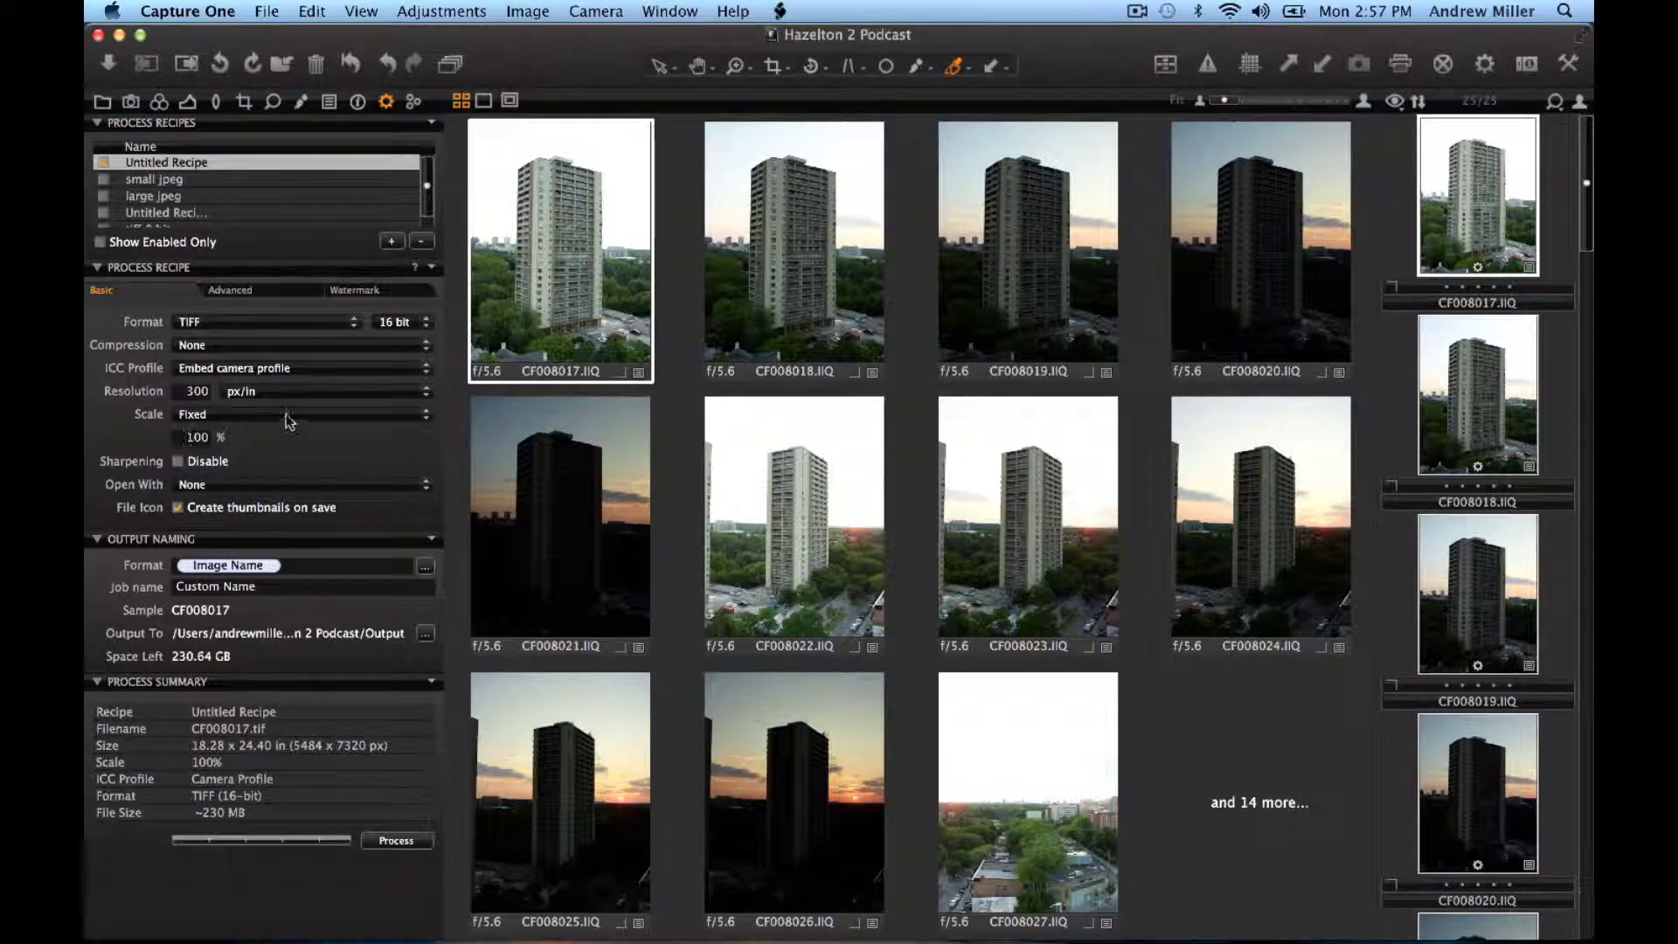
left_click(1479, 65)
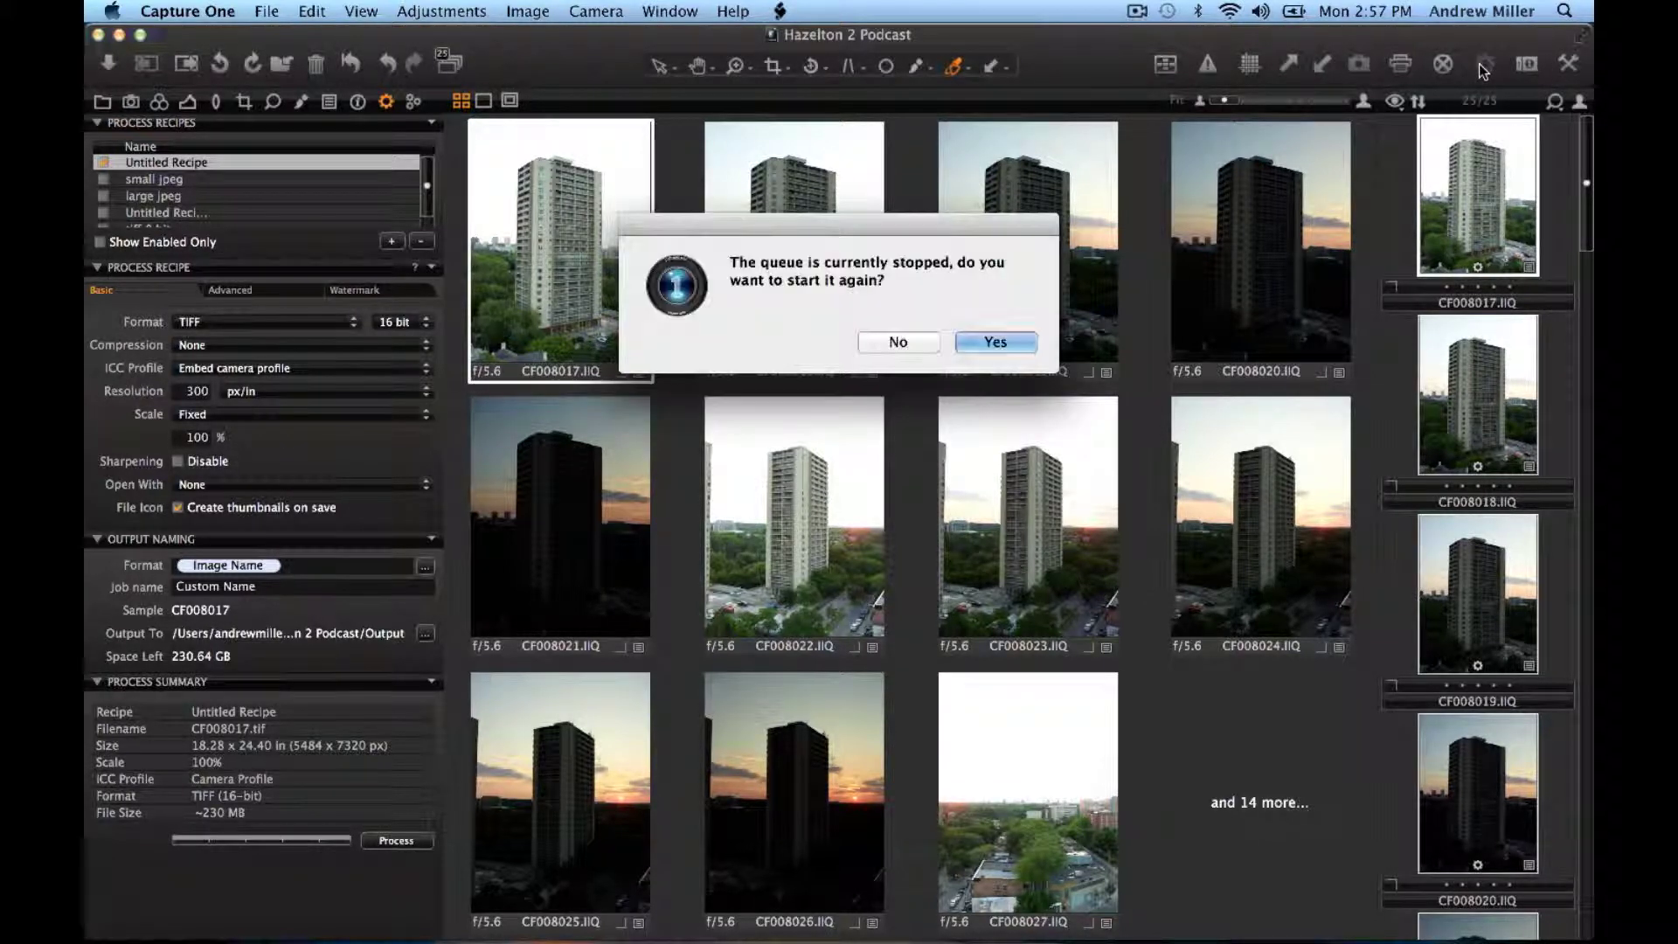
left_click(994, 343)
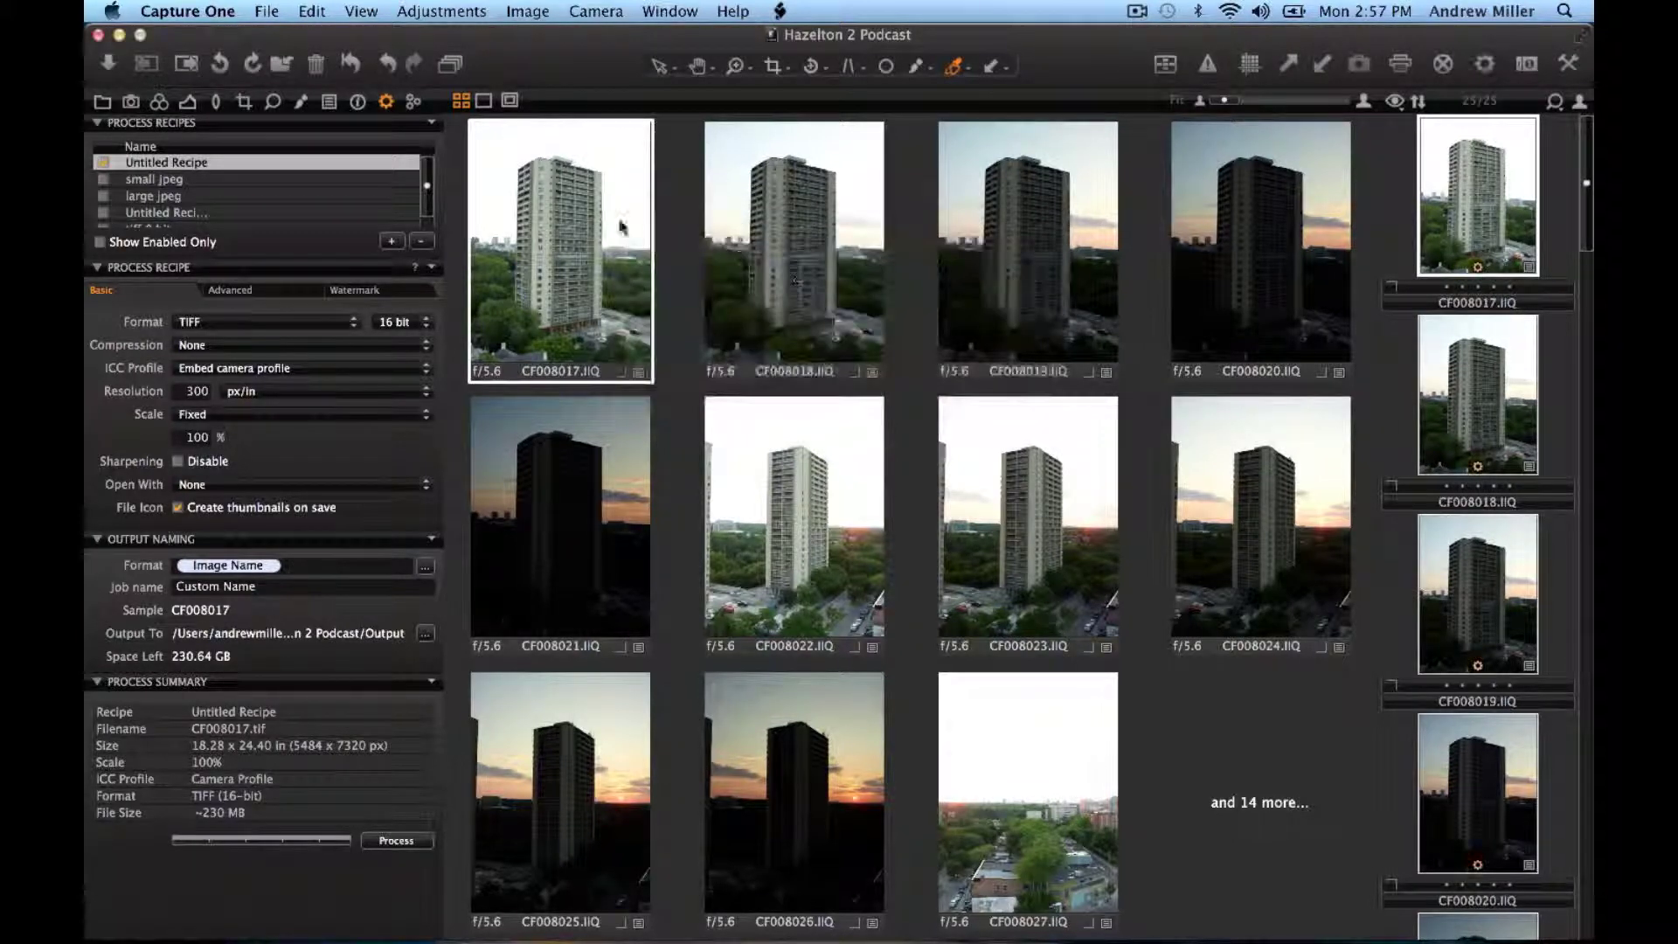
- Stop the batch processing and delete all images from the queue
left_click(414, 102)
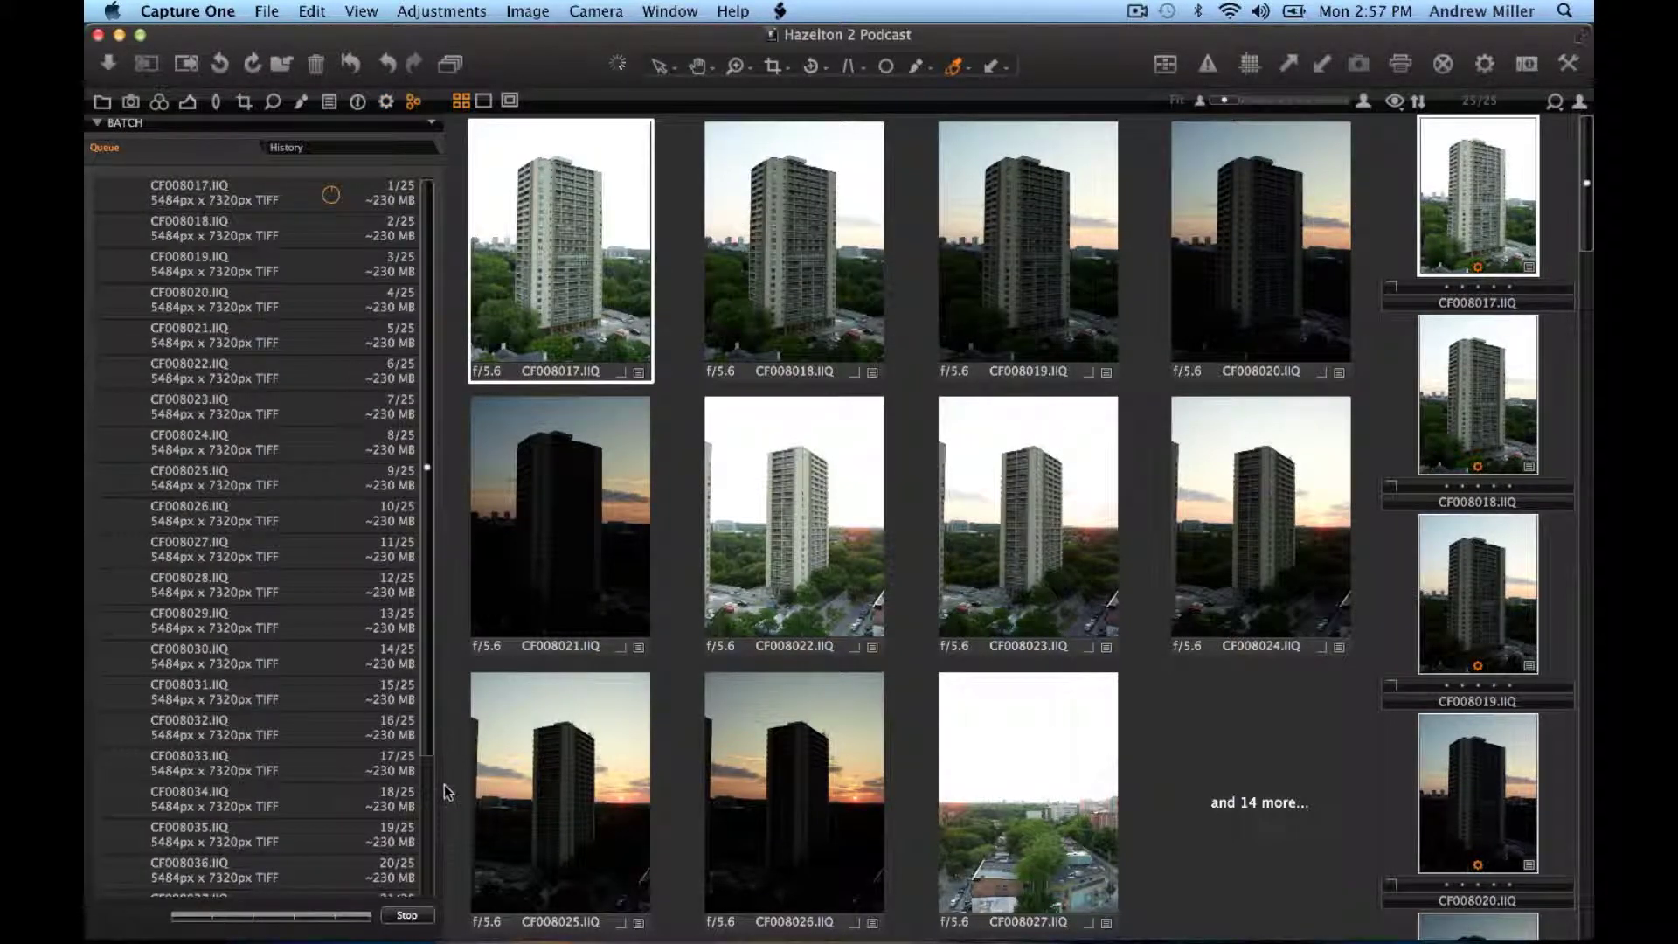
left_click(407, 915)
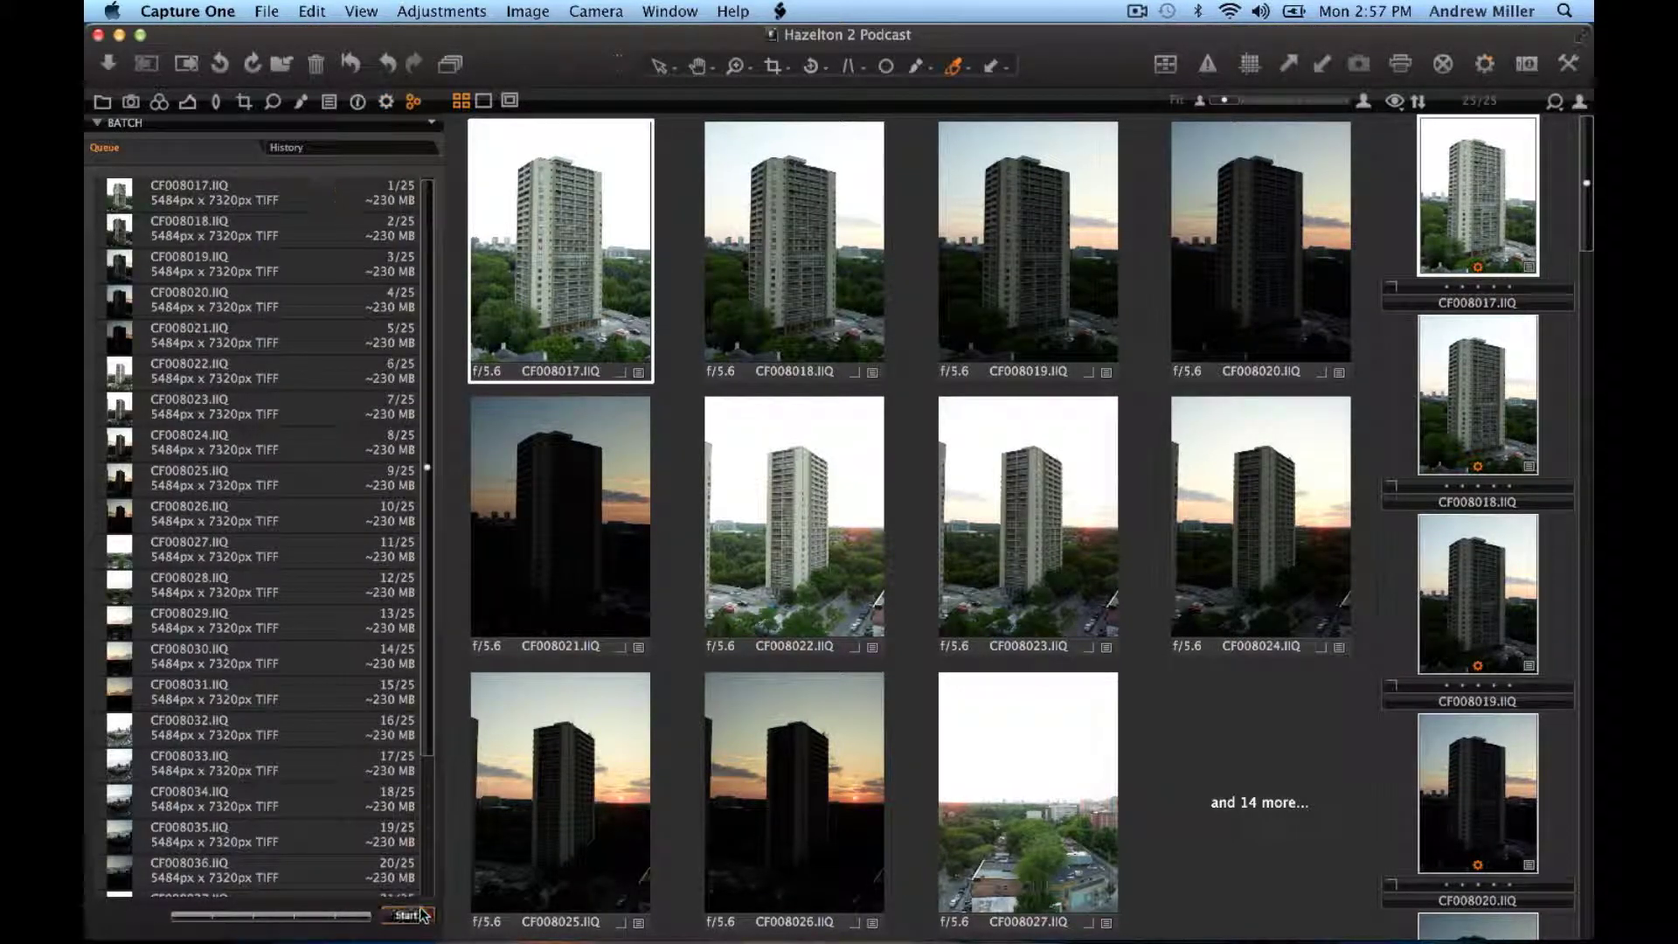
left_click(310, 721)
key("super+a")
key("BackSpace")
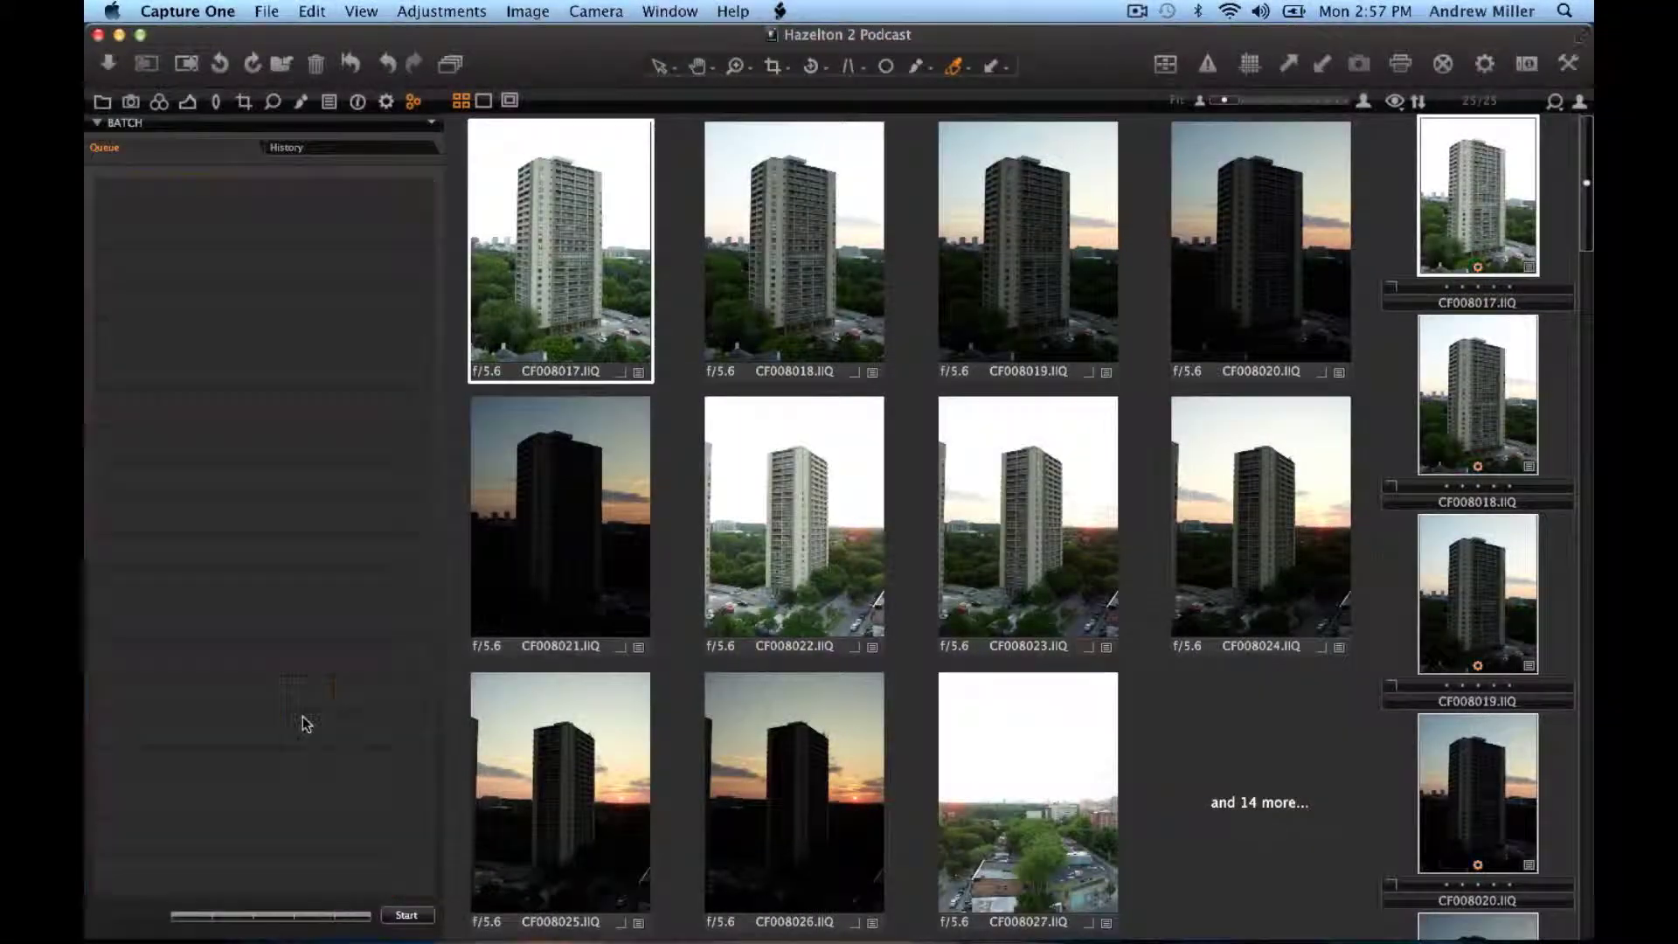
- Hide Capture One and examine the TIFF files in the Original Tiffs folder under Hazelton 2 Podcast's Output folder
key("super+h")
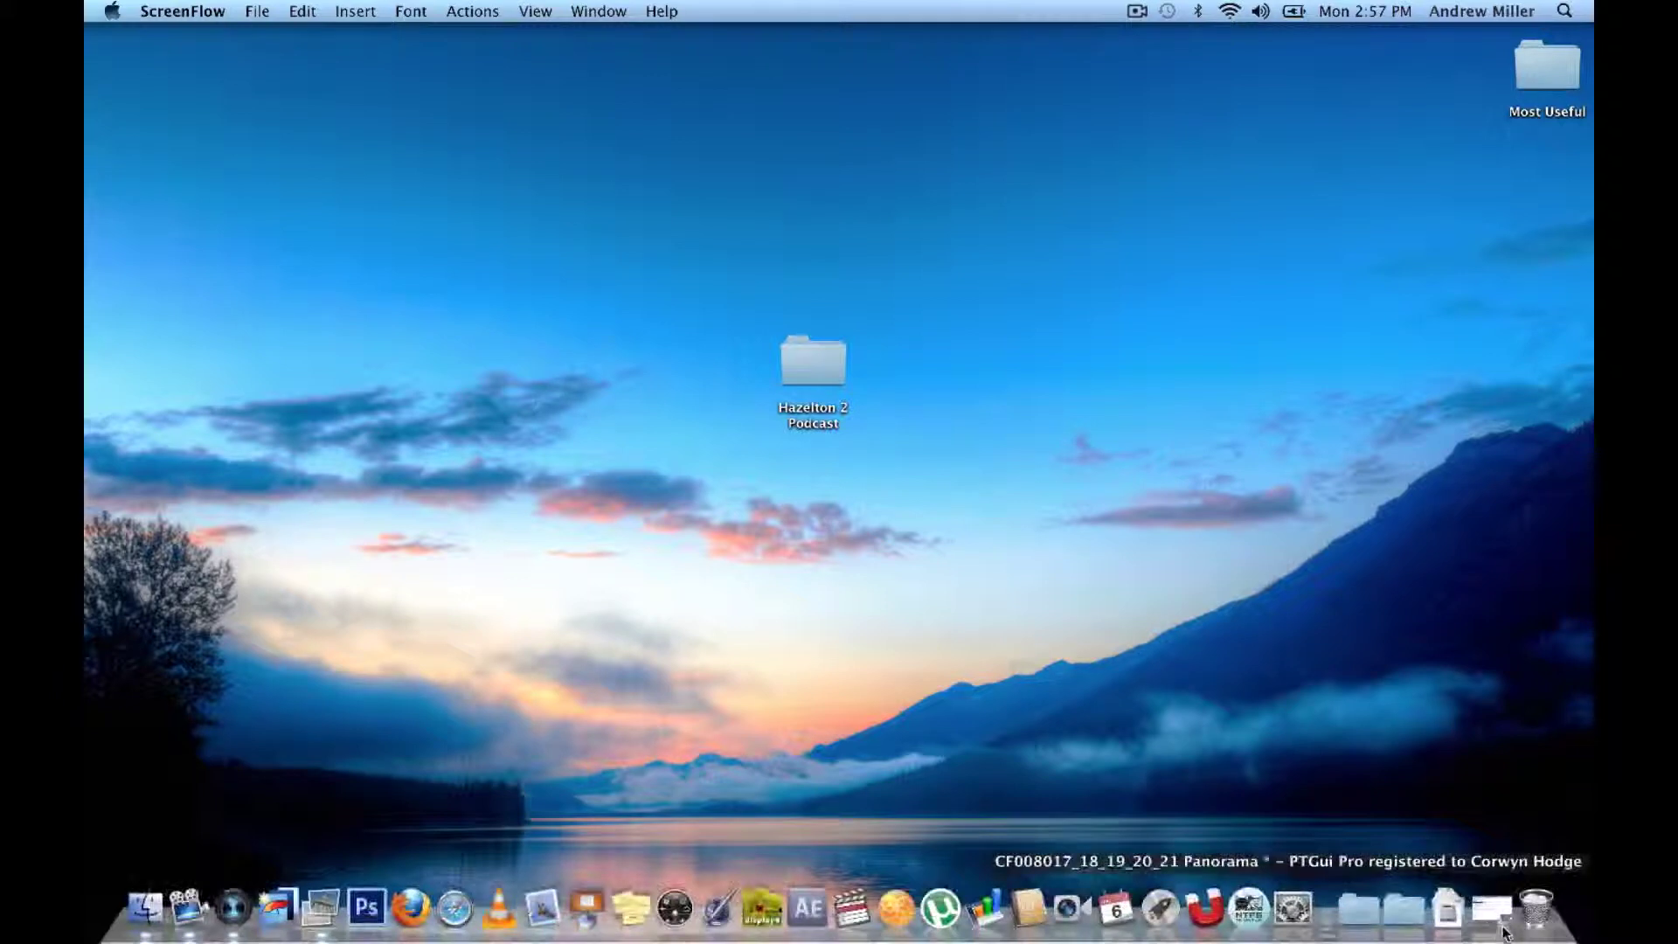
double_click(818, 364)
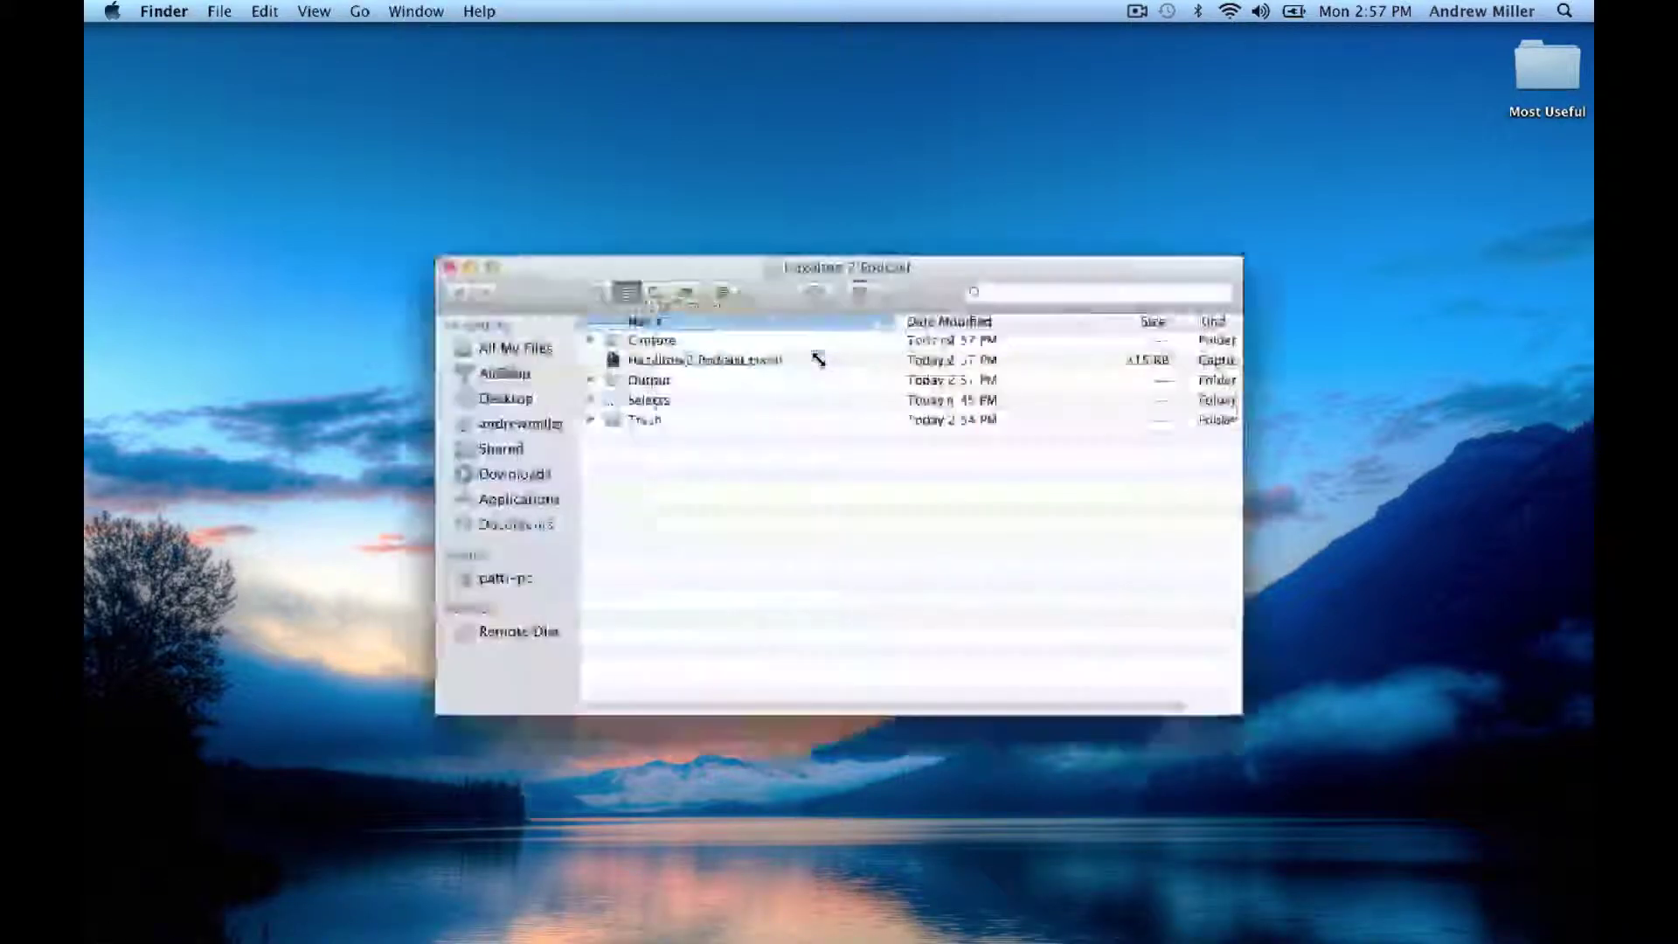
left_click(590, 381)
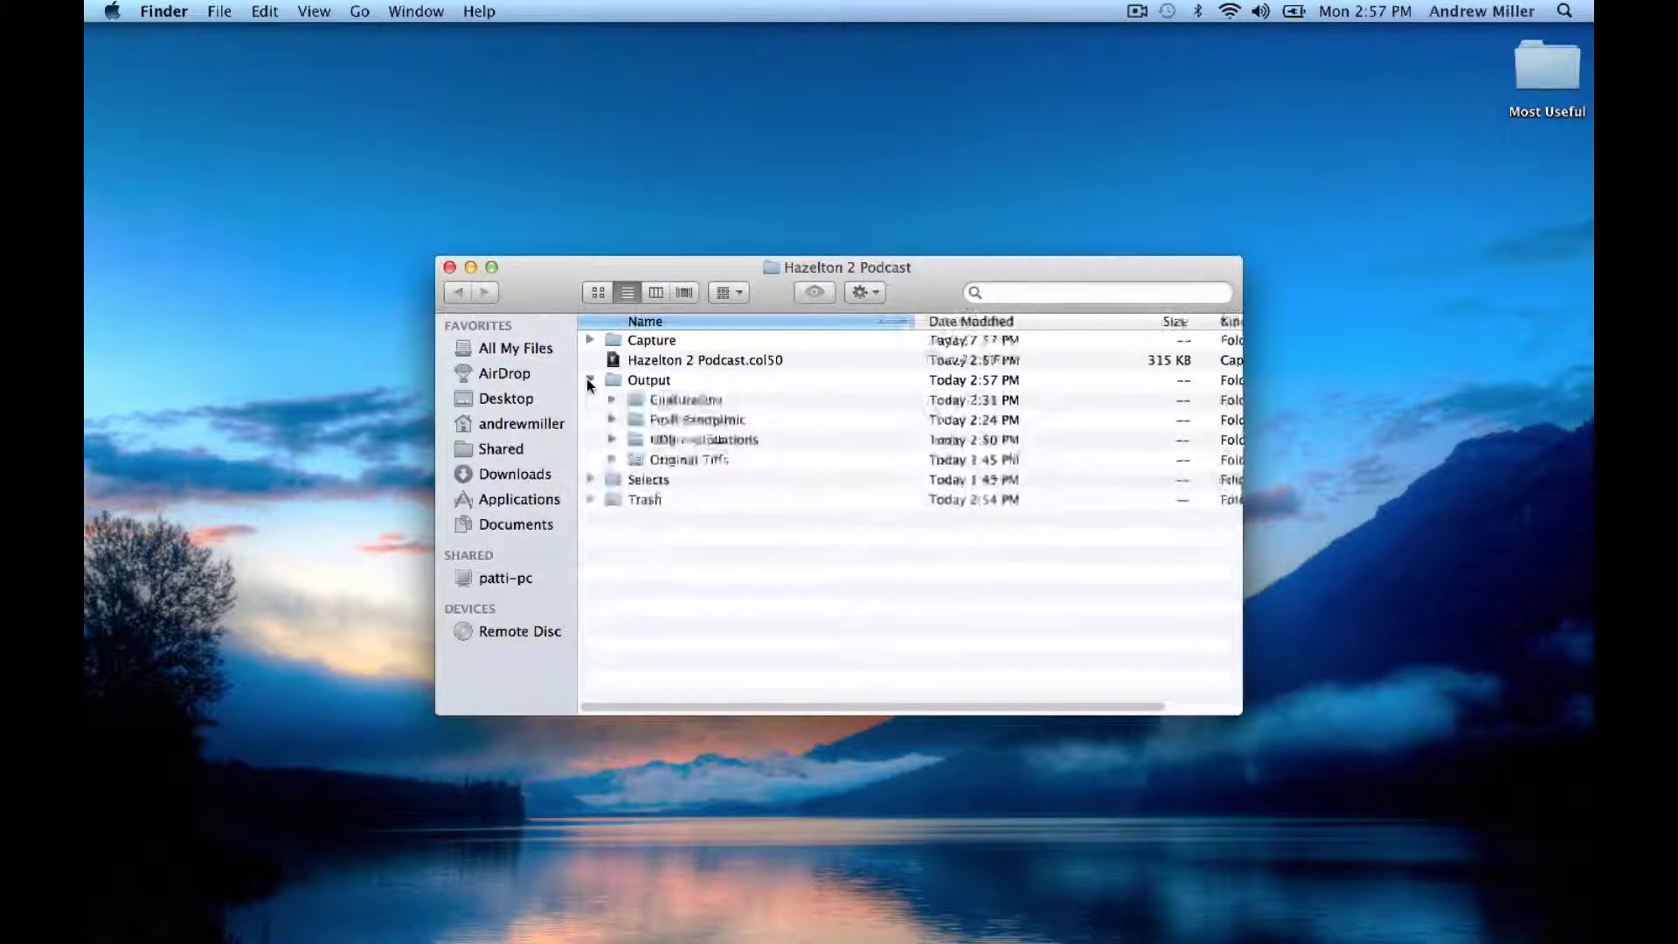
left_click(612, 460)
double_click(684, 461)
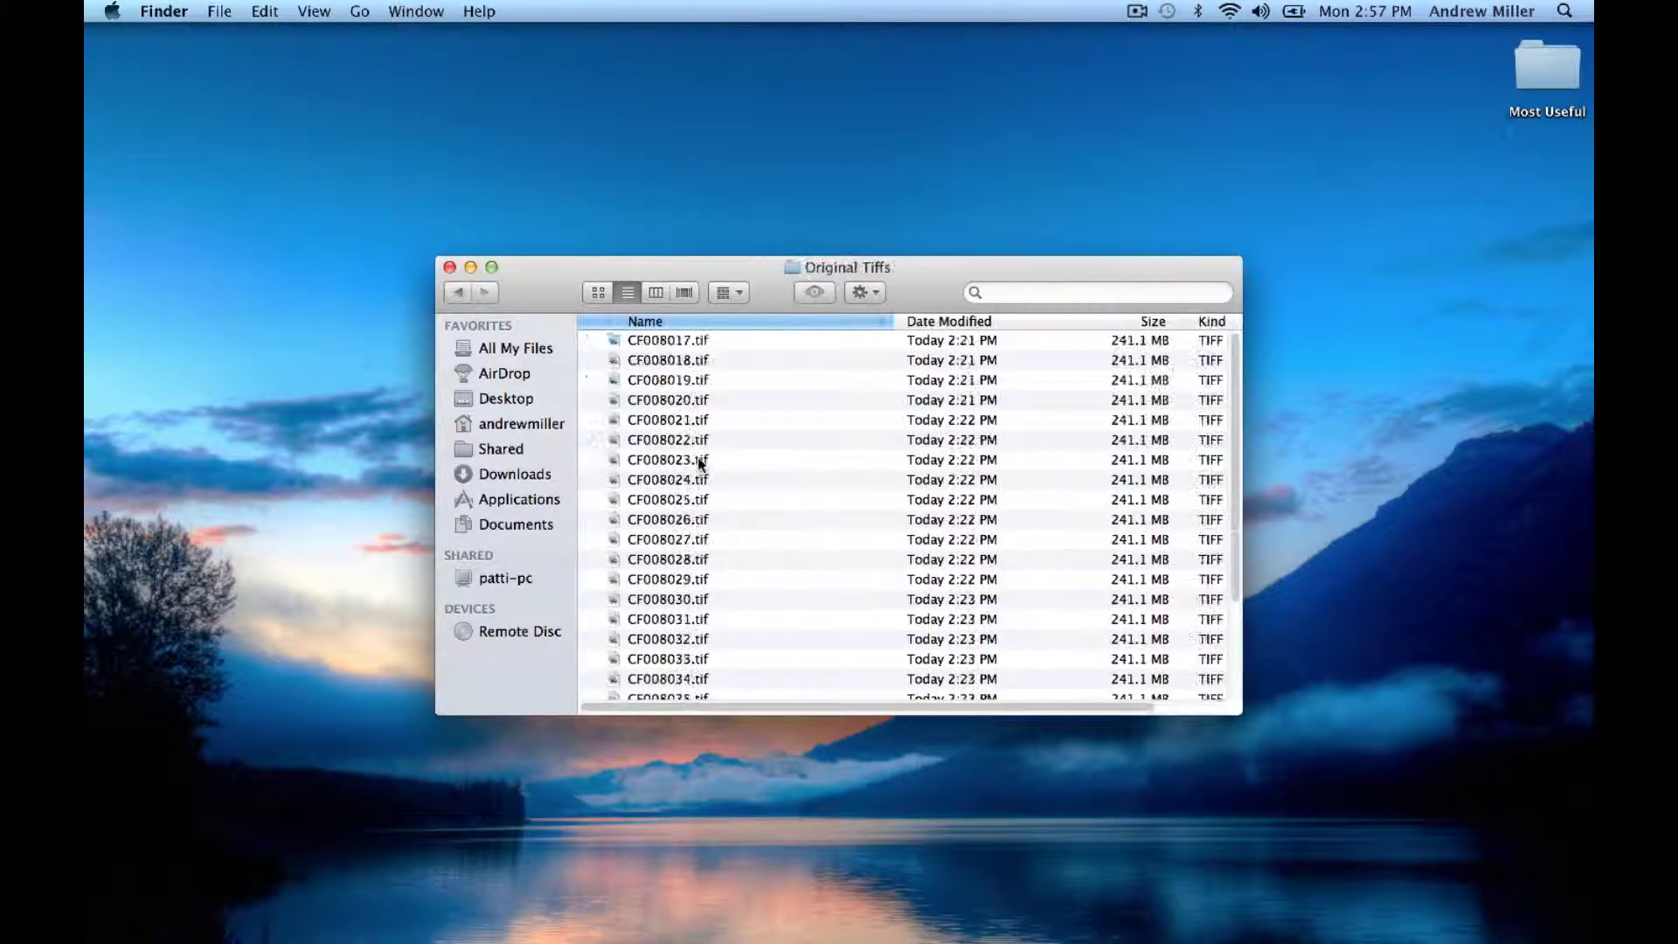
left_click(682, 384)
scroll(700, 500, "down", 3)
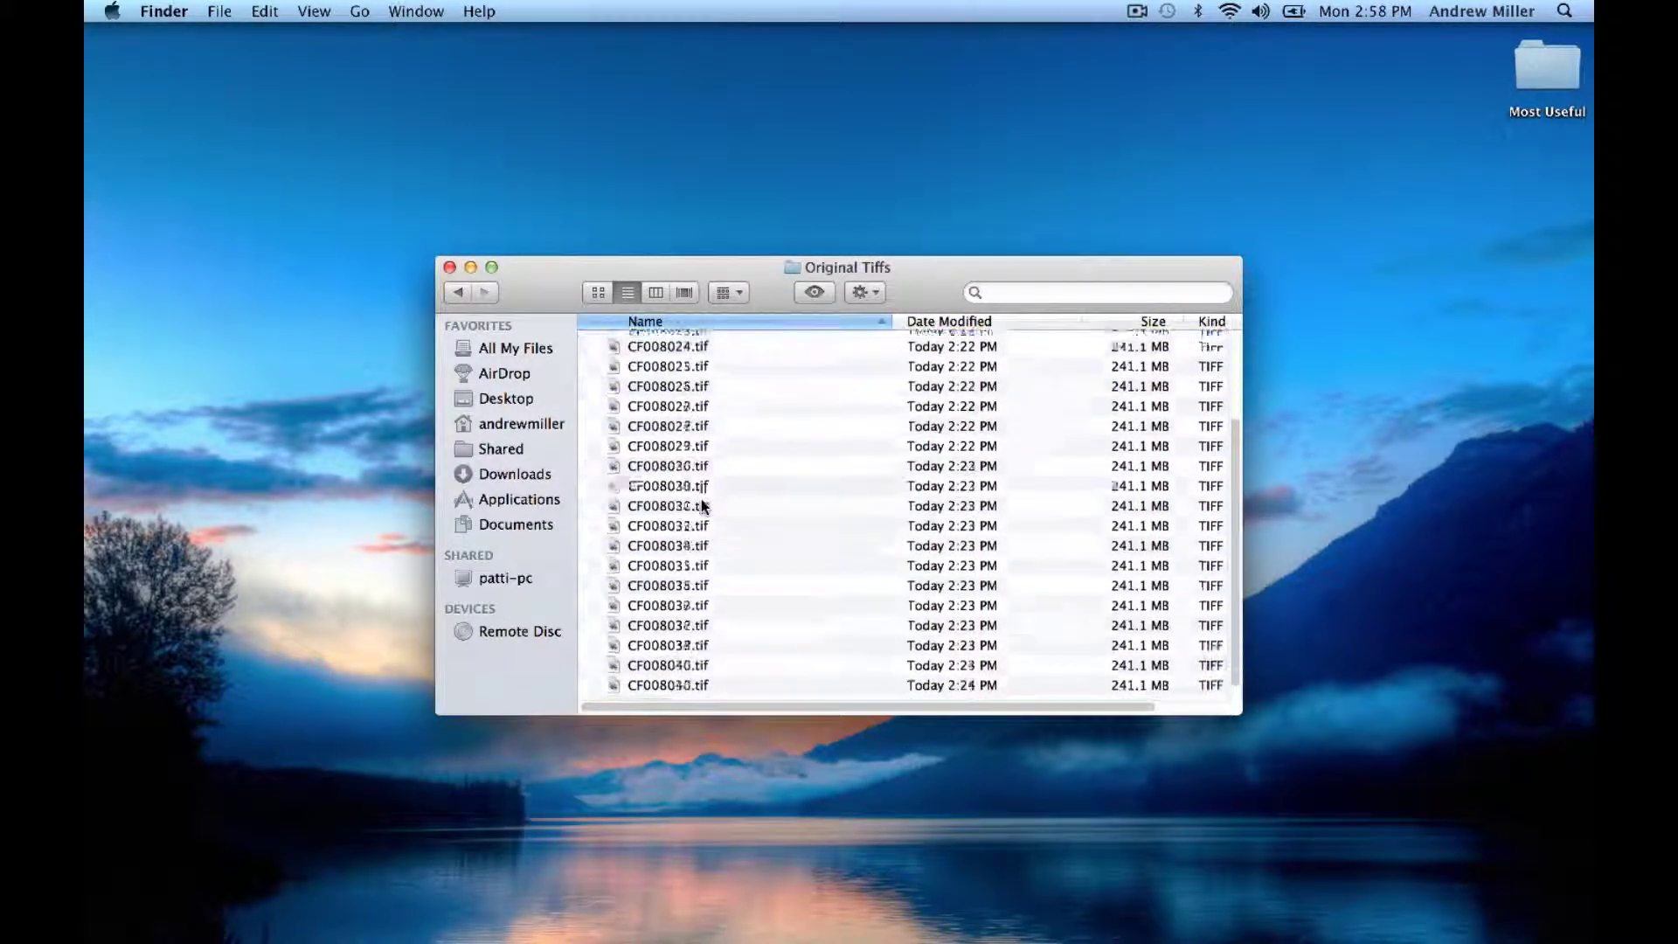
scroll(702, 504, "up", 3)
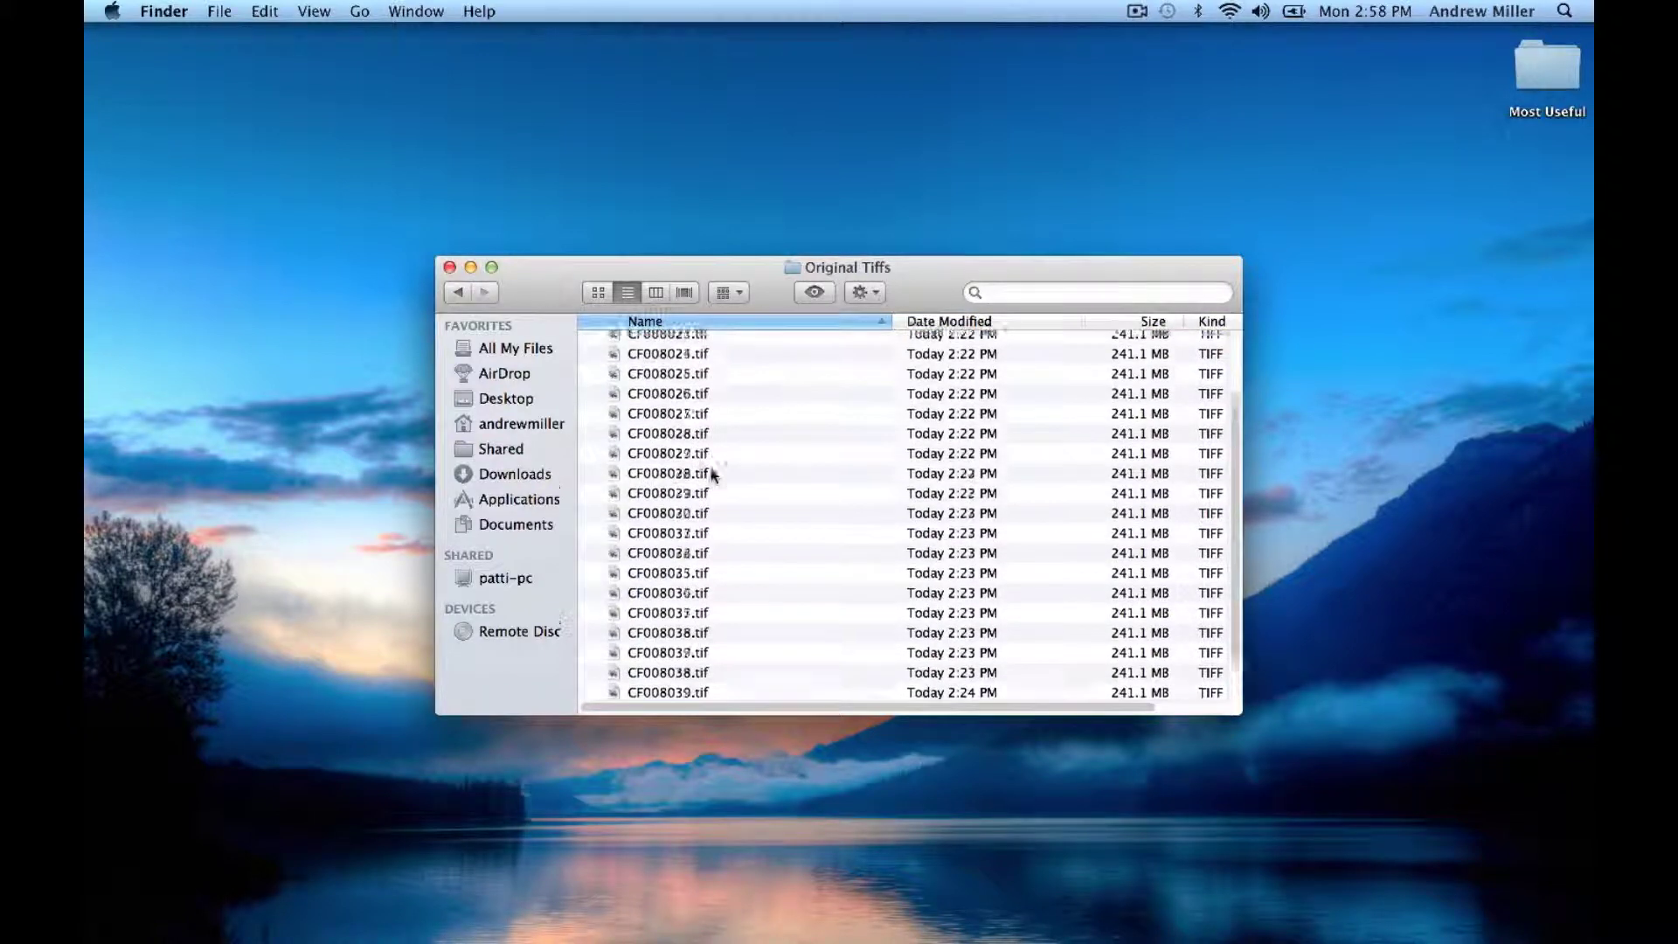
left_click(695, 342)
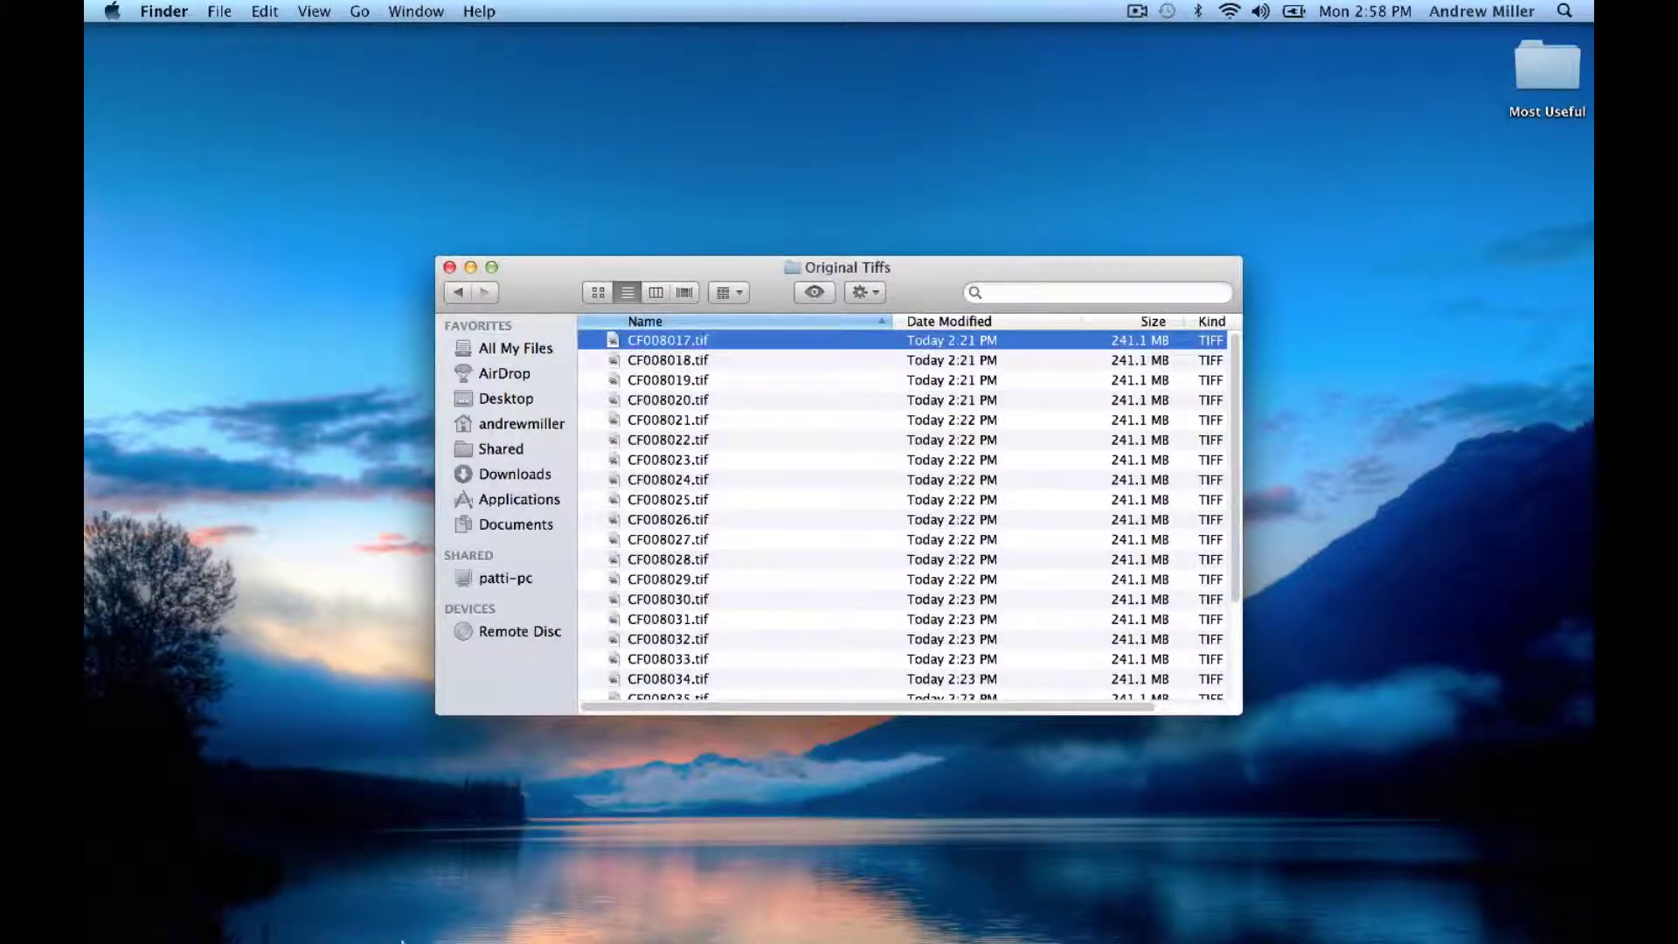
- Switch to Photomatix Pro and start batch processing of bracketed photos
mouse_move(420, 913)
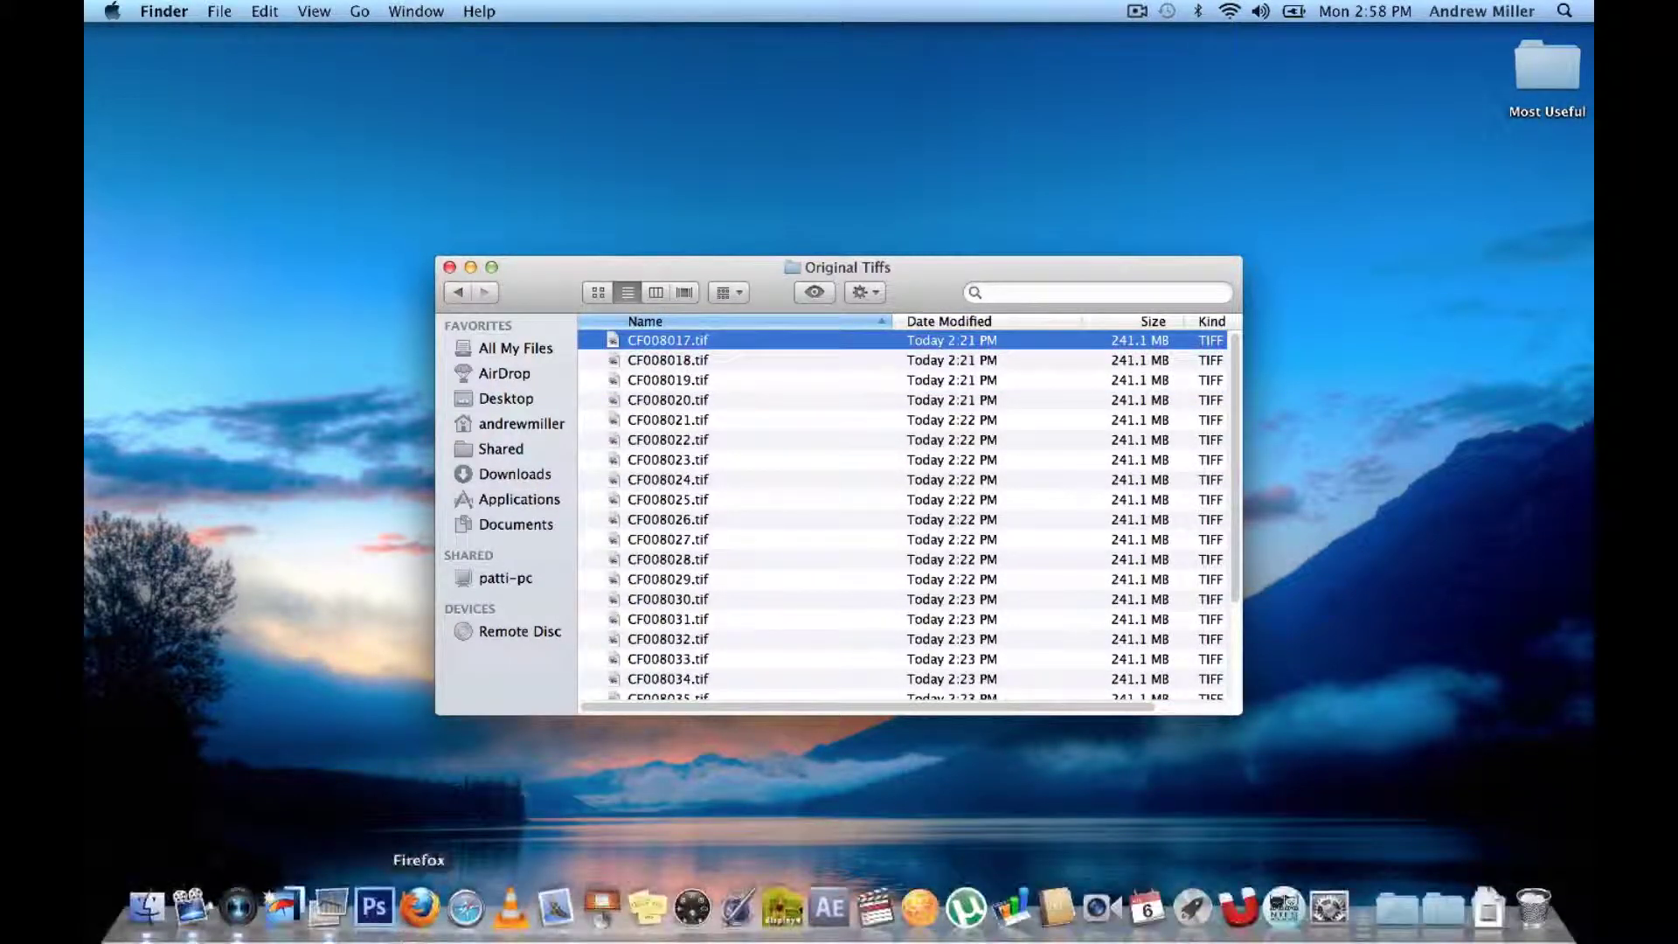
left_click(286, 918)
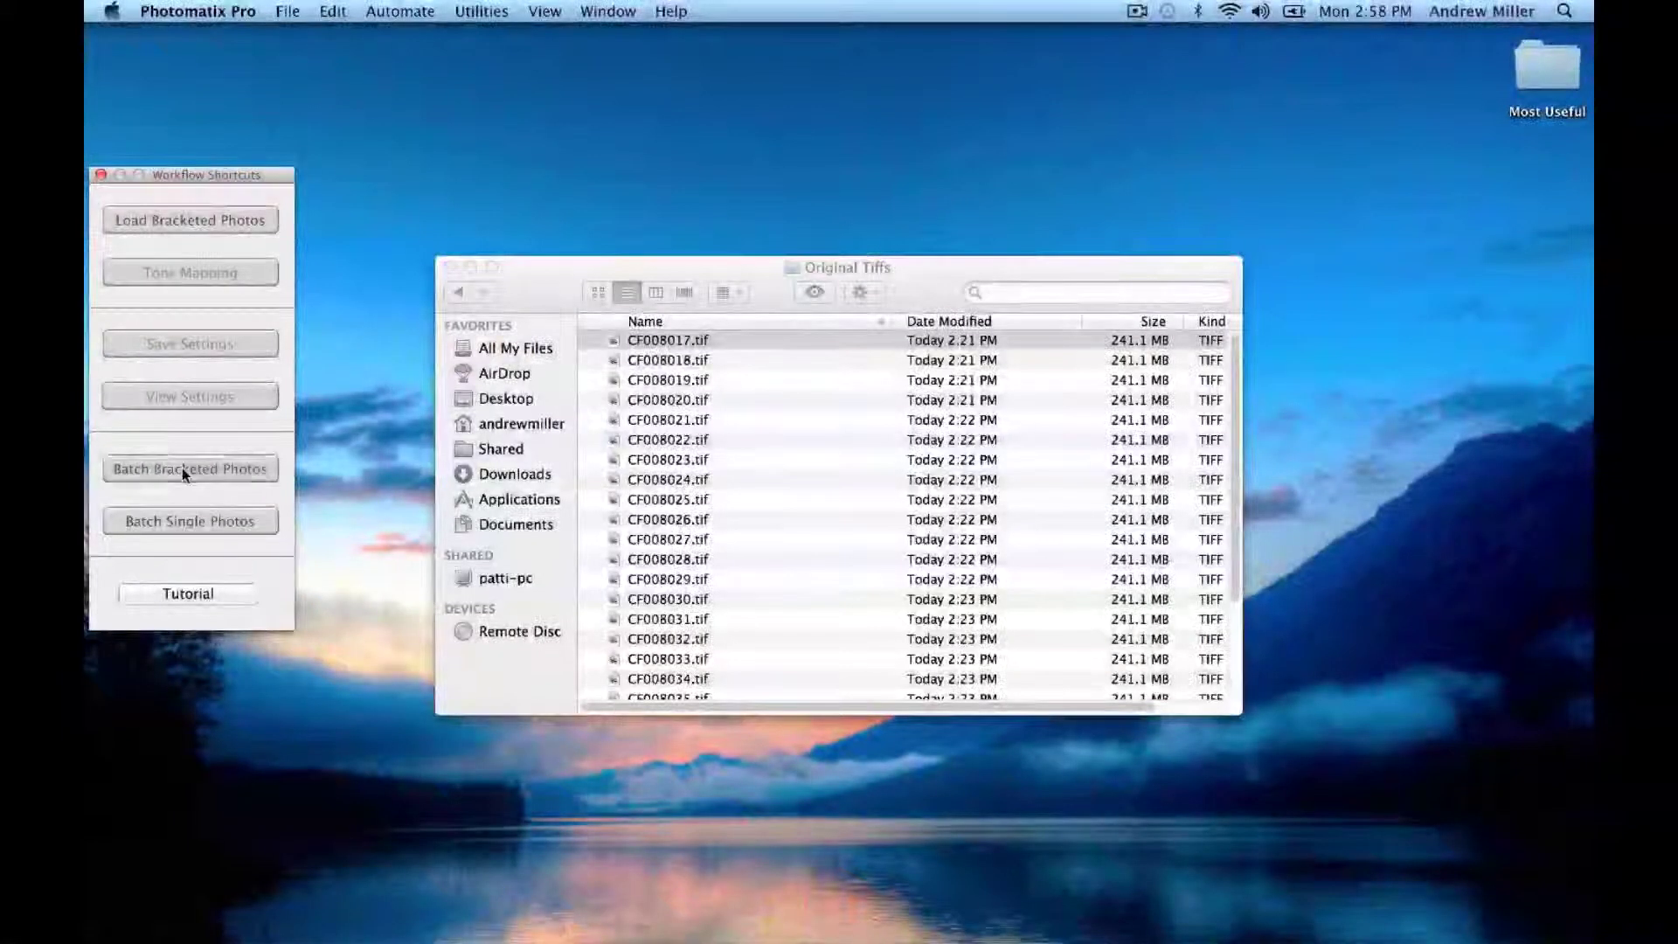
left_click(182, 468)
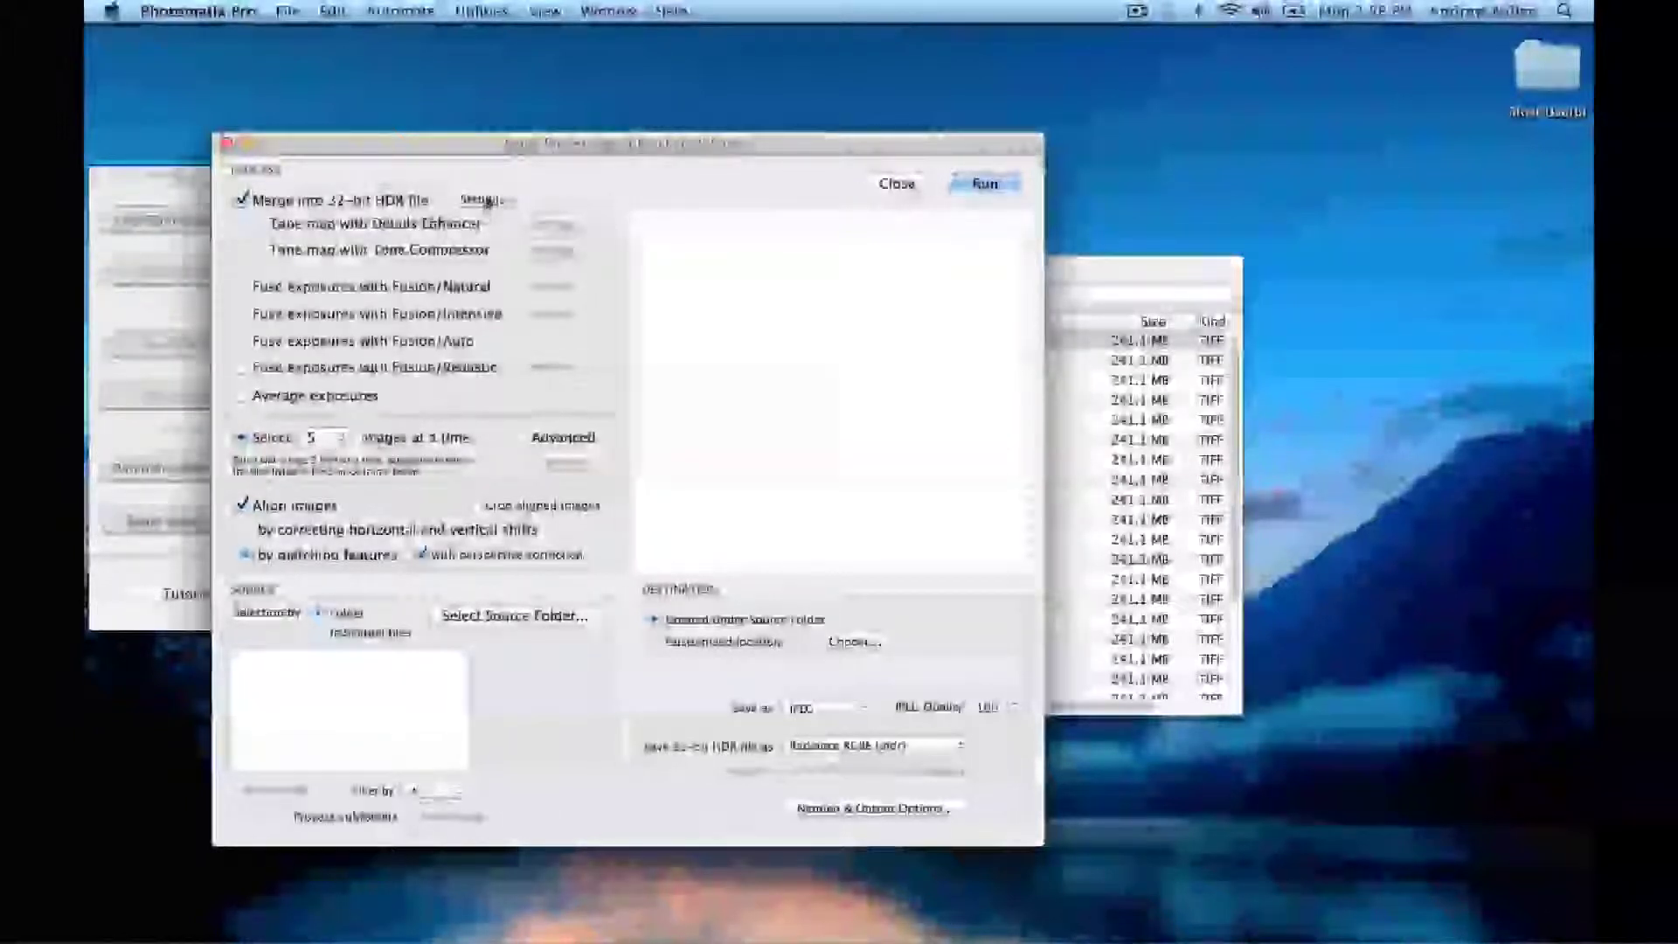
- In the 32-bit HDR merge settings, enable ghost removal with High detection and turn on noise reduction
left_click(477, 201)
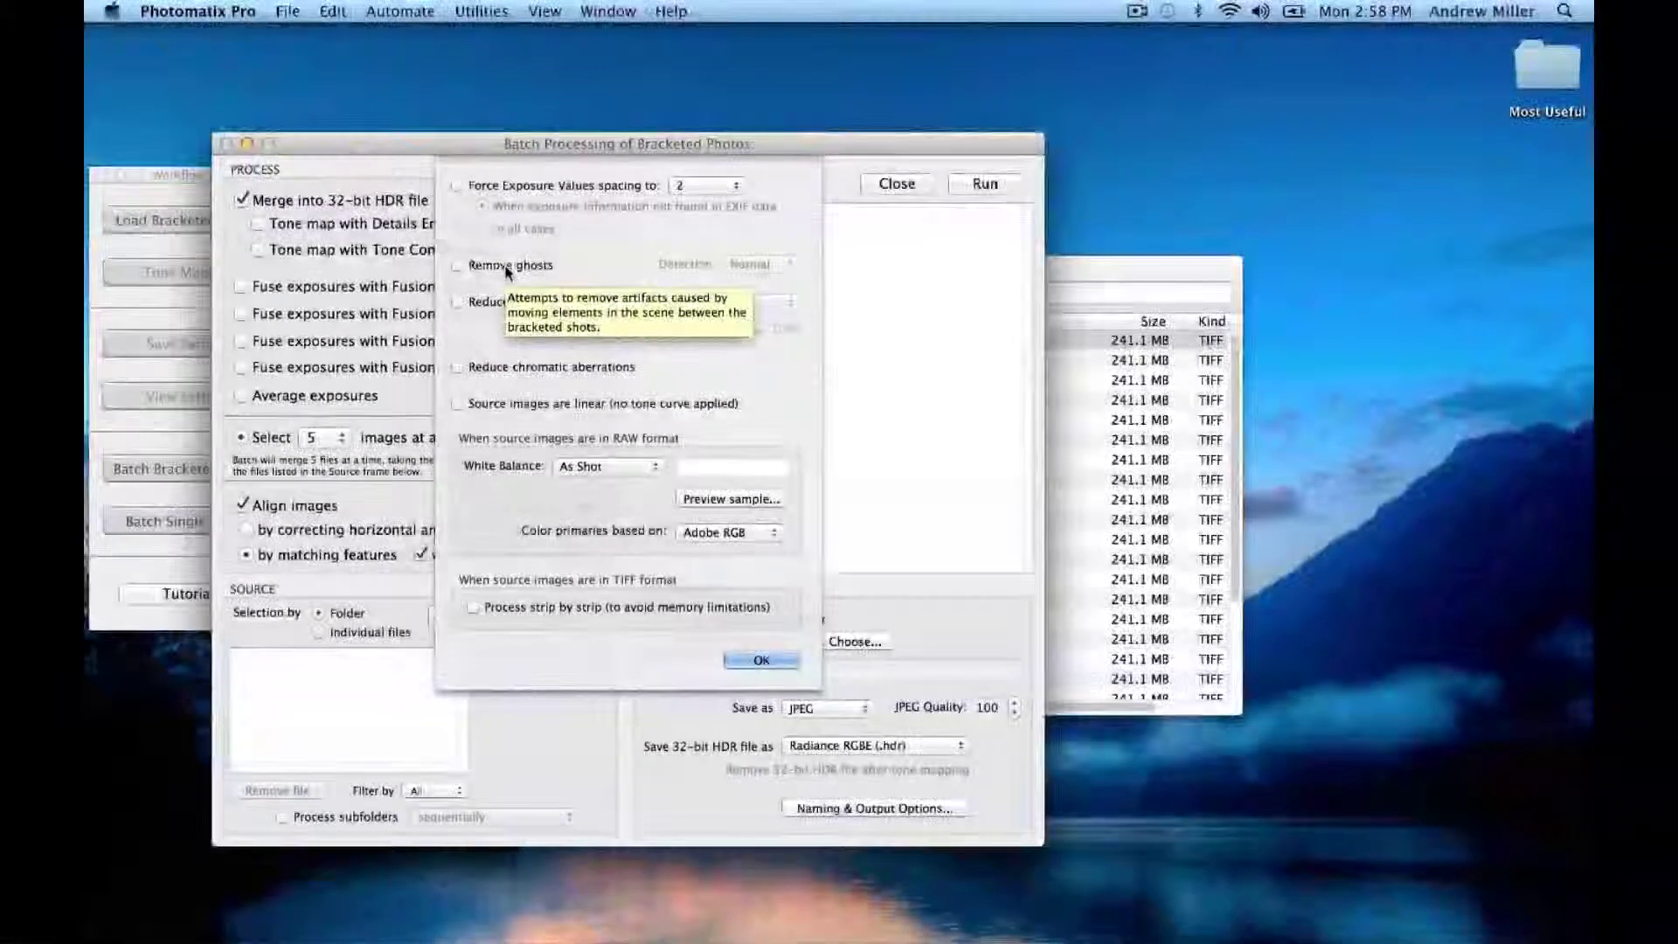
left_click(507, 268)
left_click(753, 264)
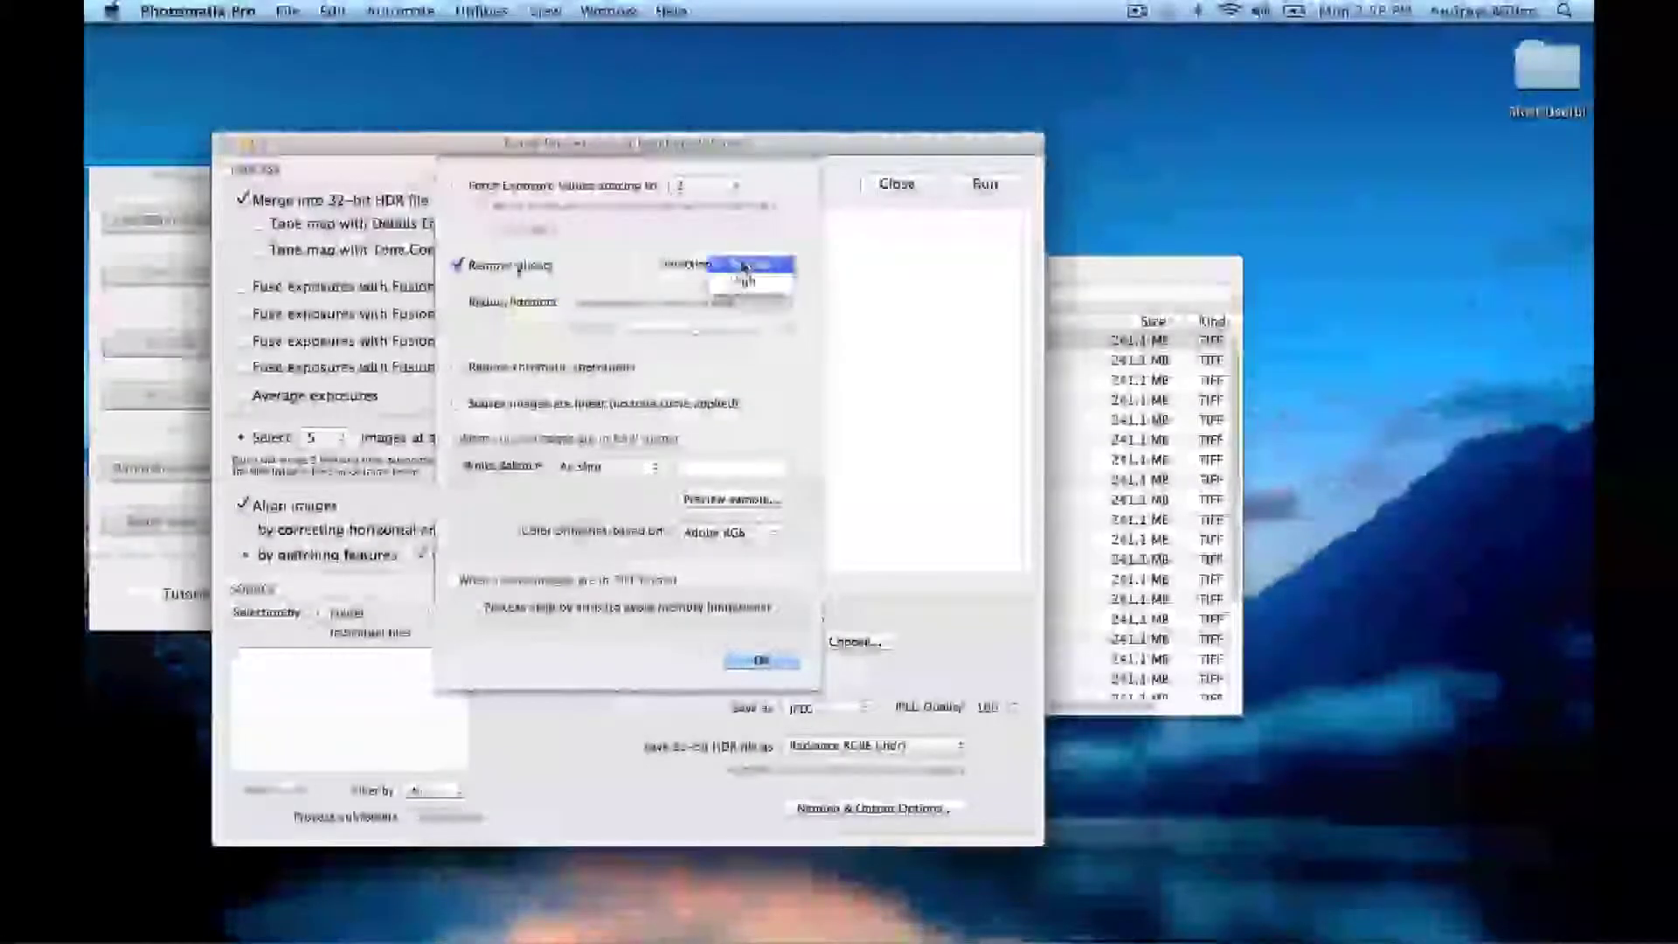
left_click(751, 285)
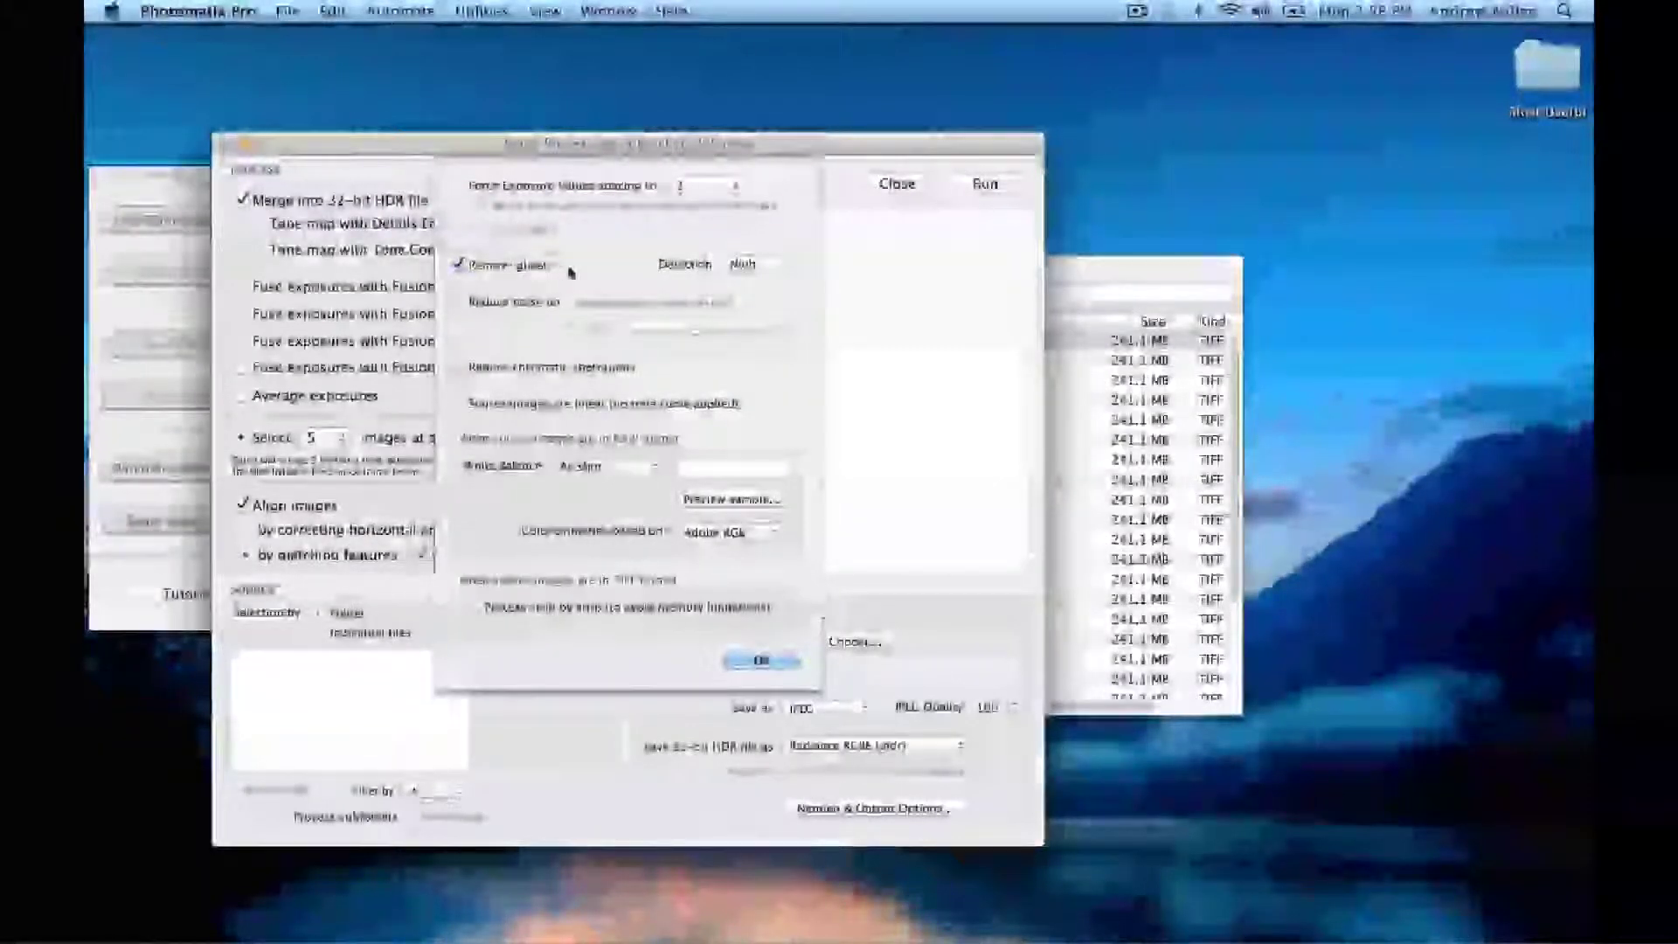
left_click(496, 299)
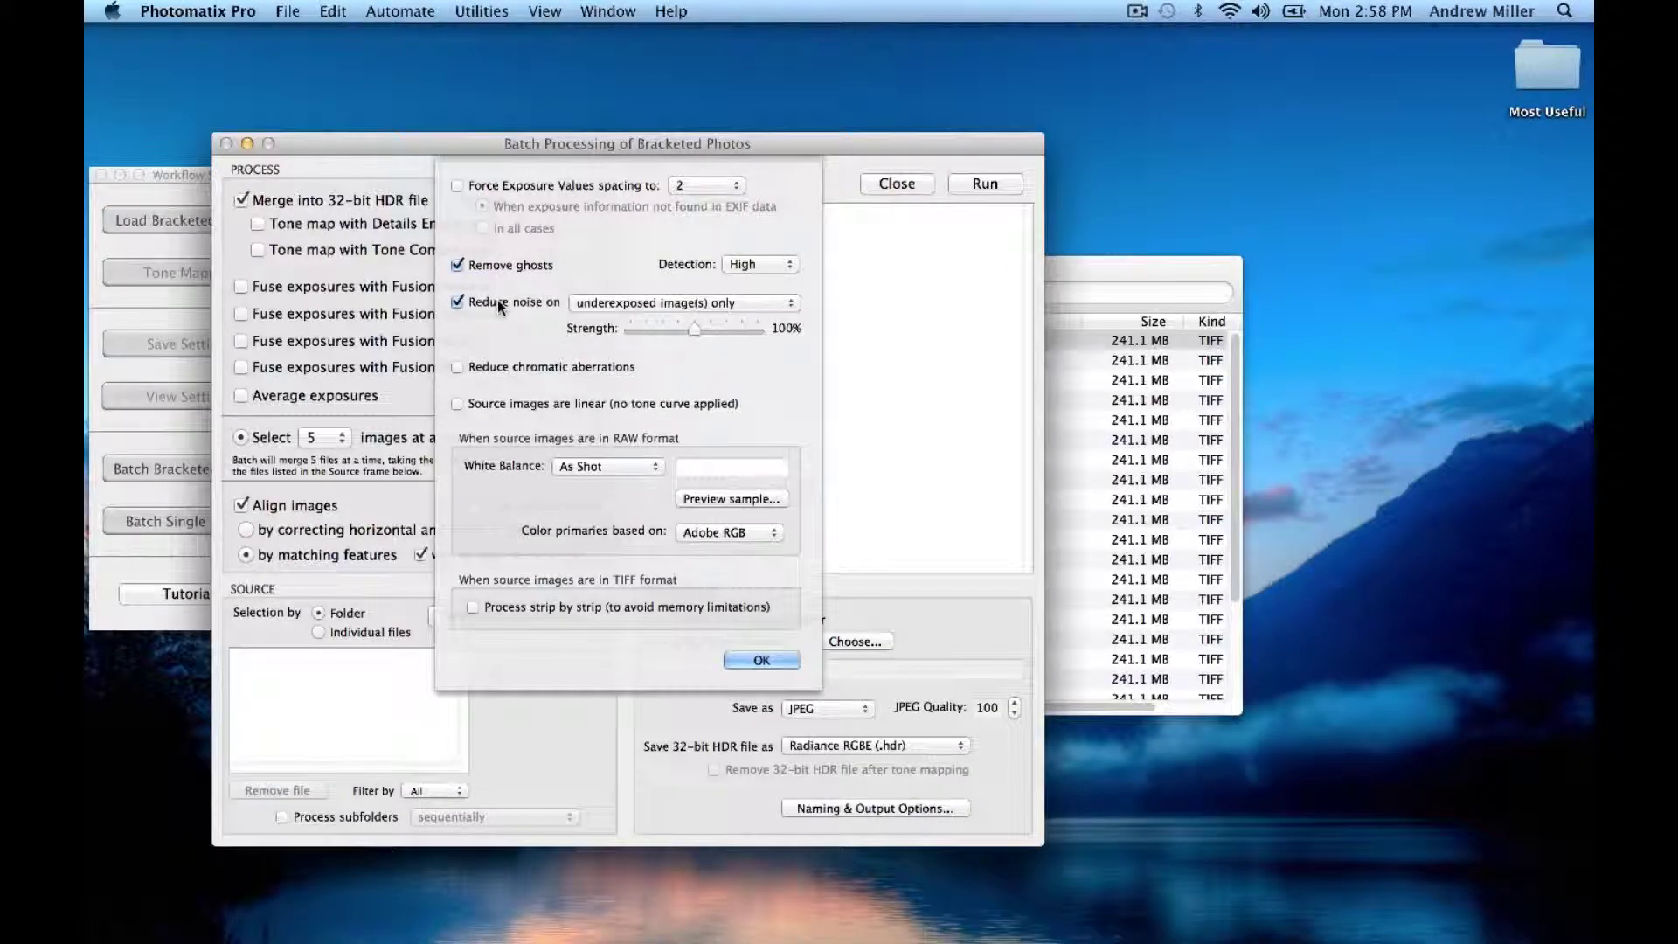
left_click(762, 659)
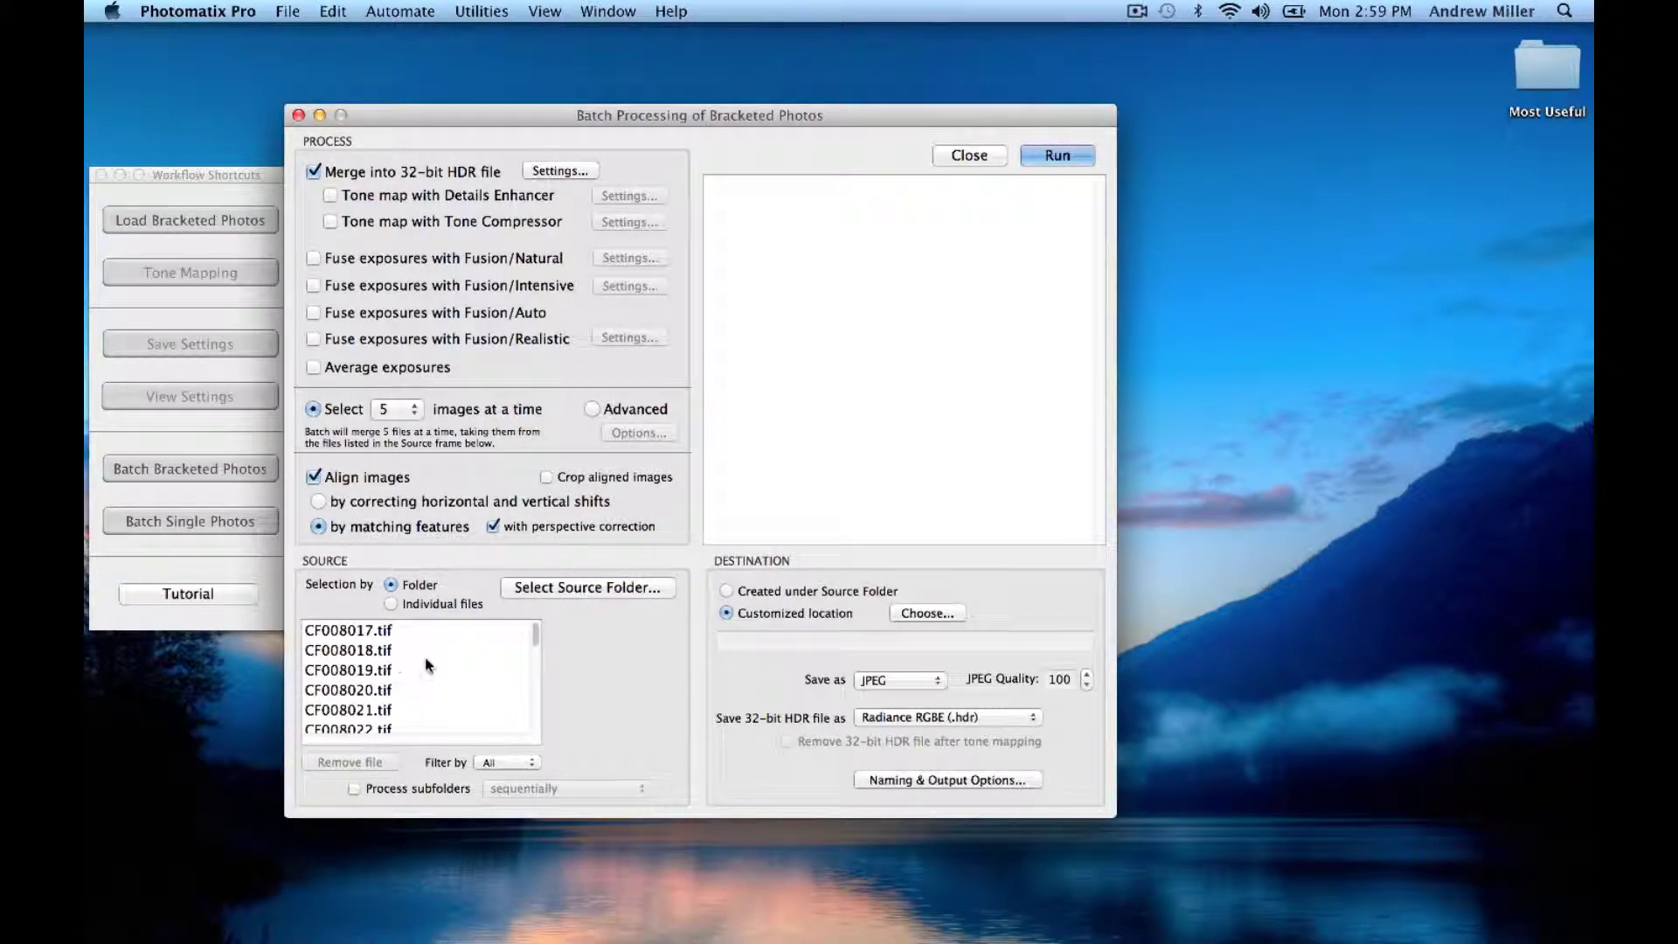
- Use Original Tiffs as the source folder and HDR compilations as the customized destination folder for the batch
left_click(594, 586)
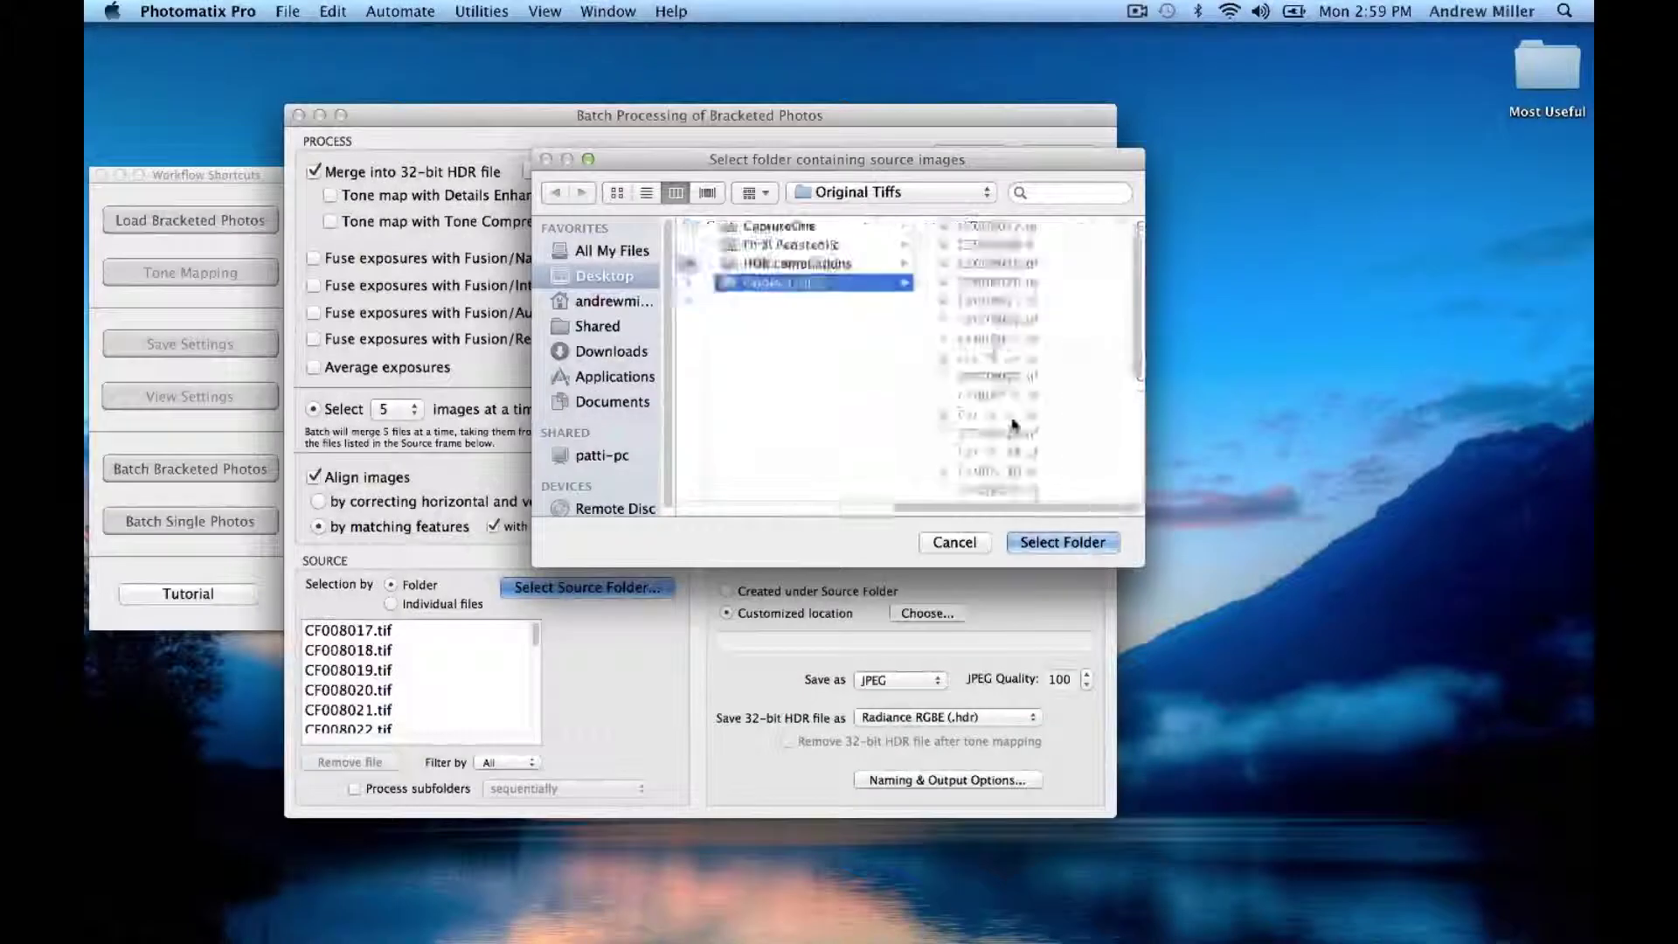
left_click(996, 540)
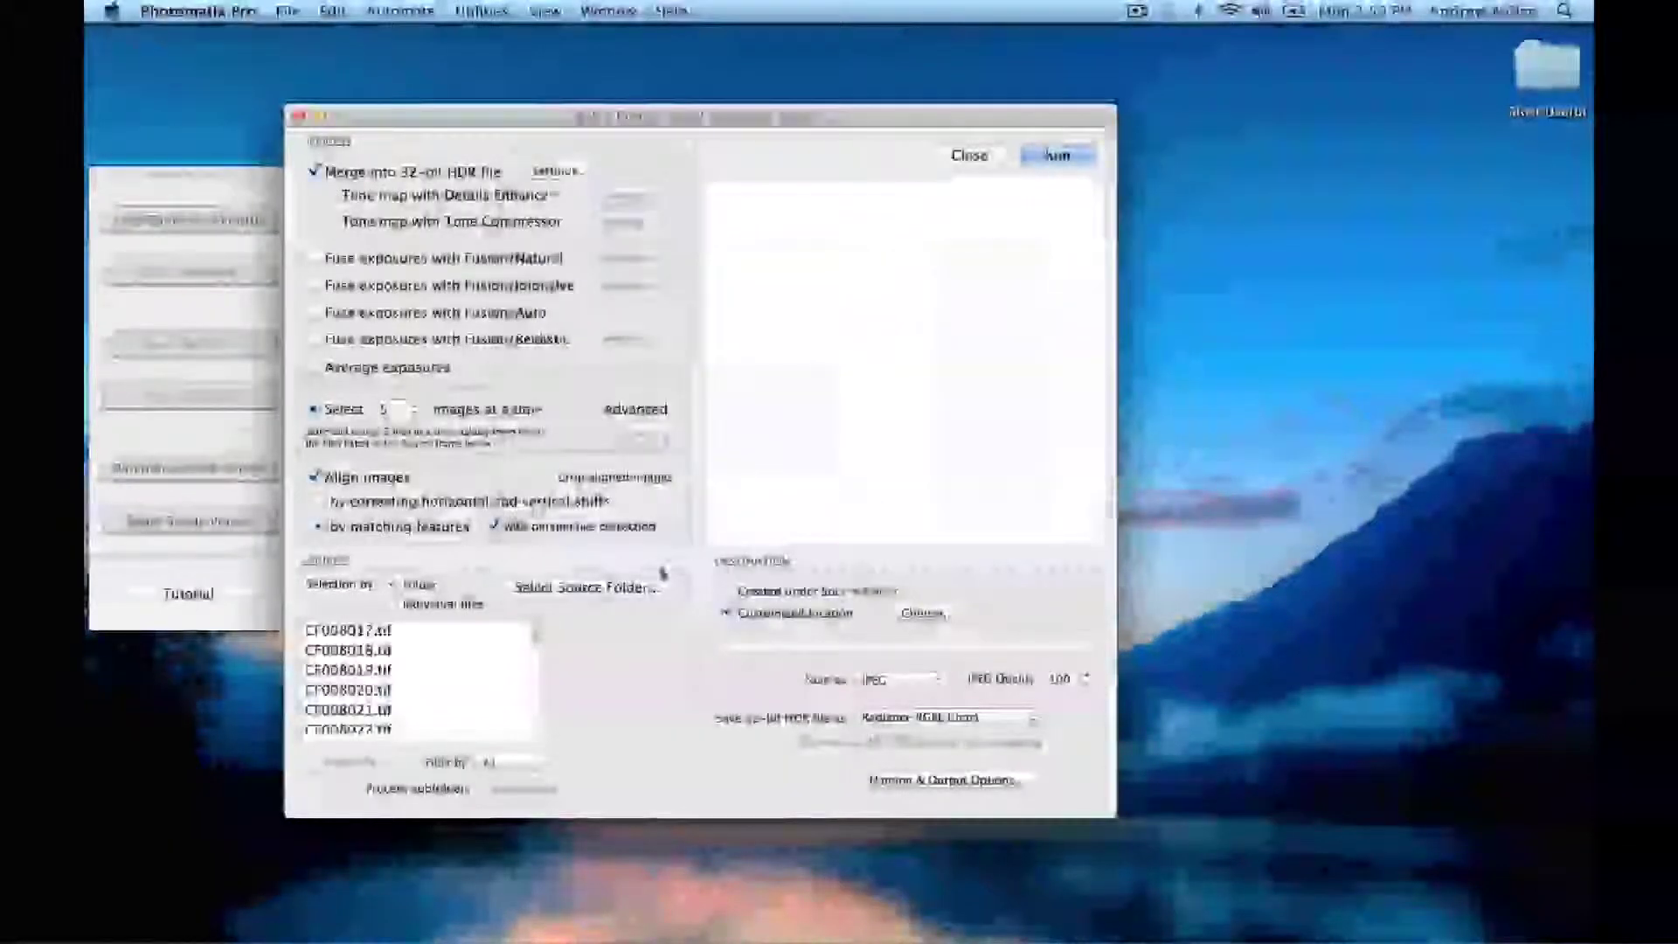
left_click(926, 613)
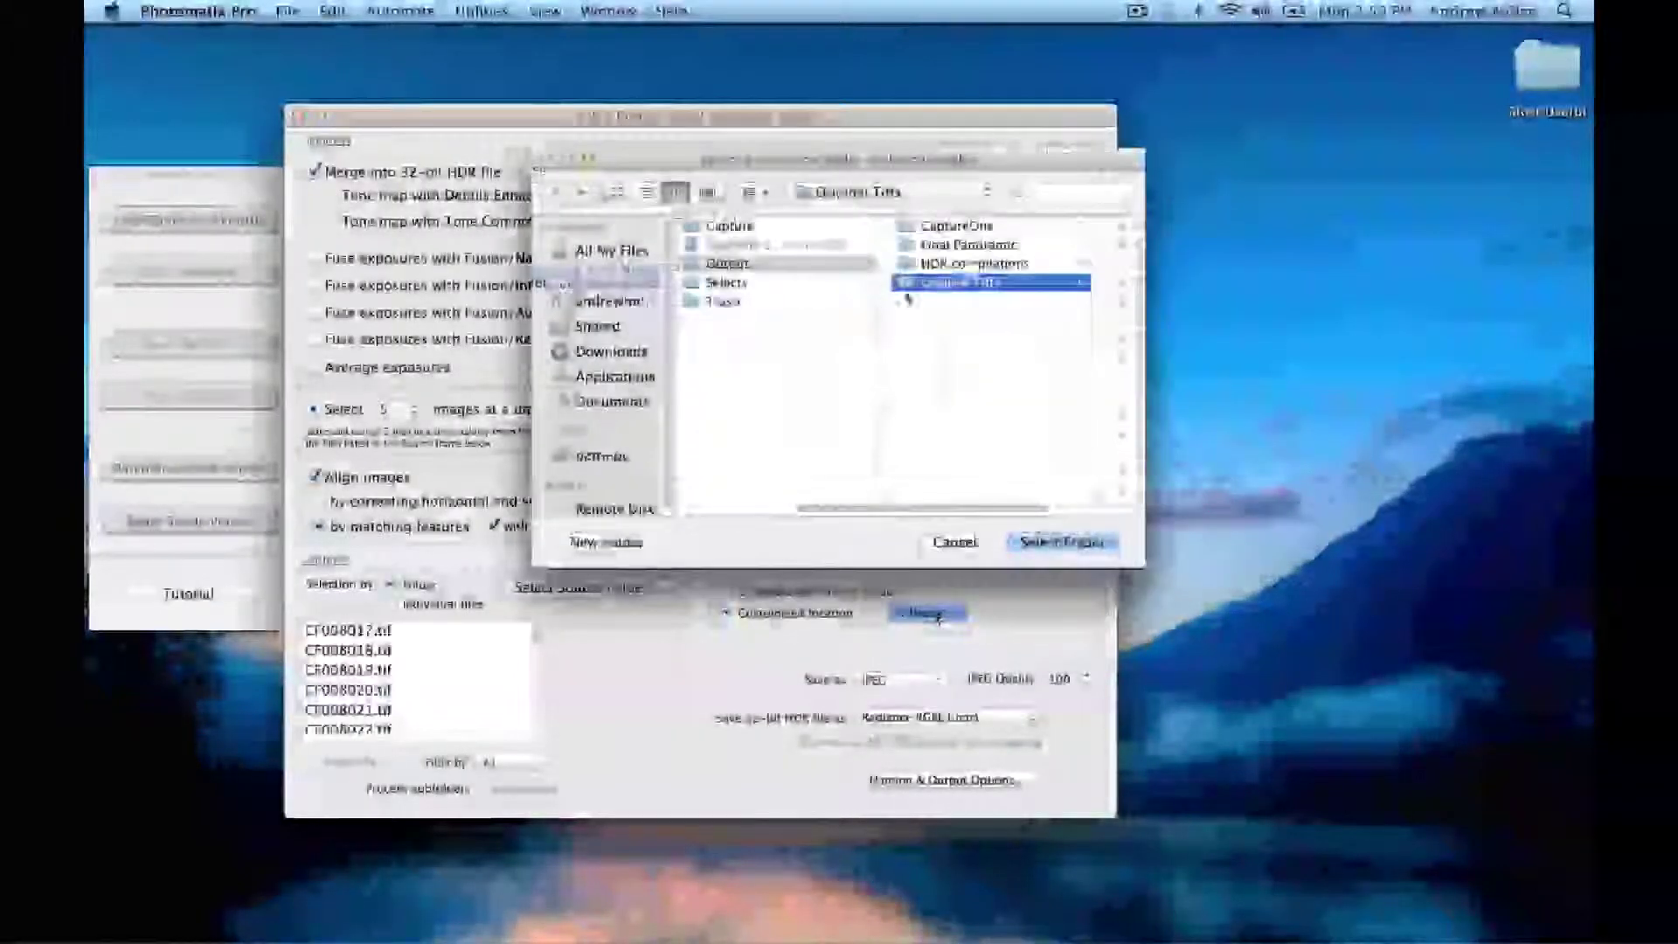
left_click(961, 263)
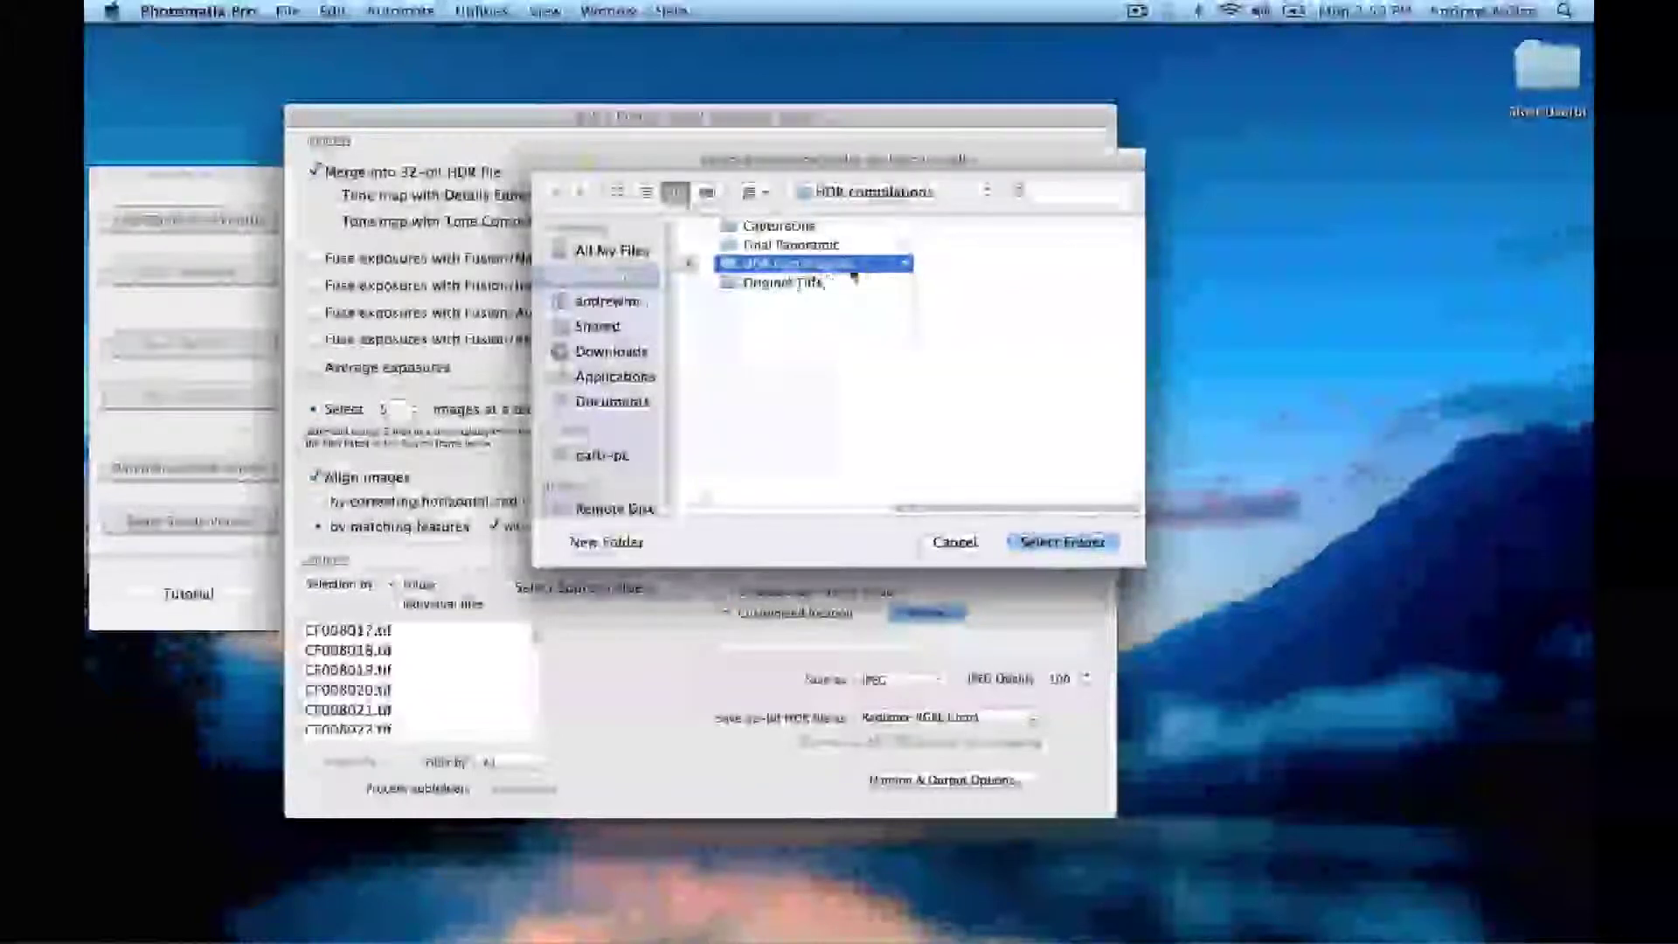
left_click(1049, 543)
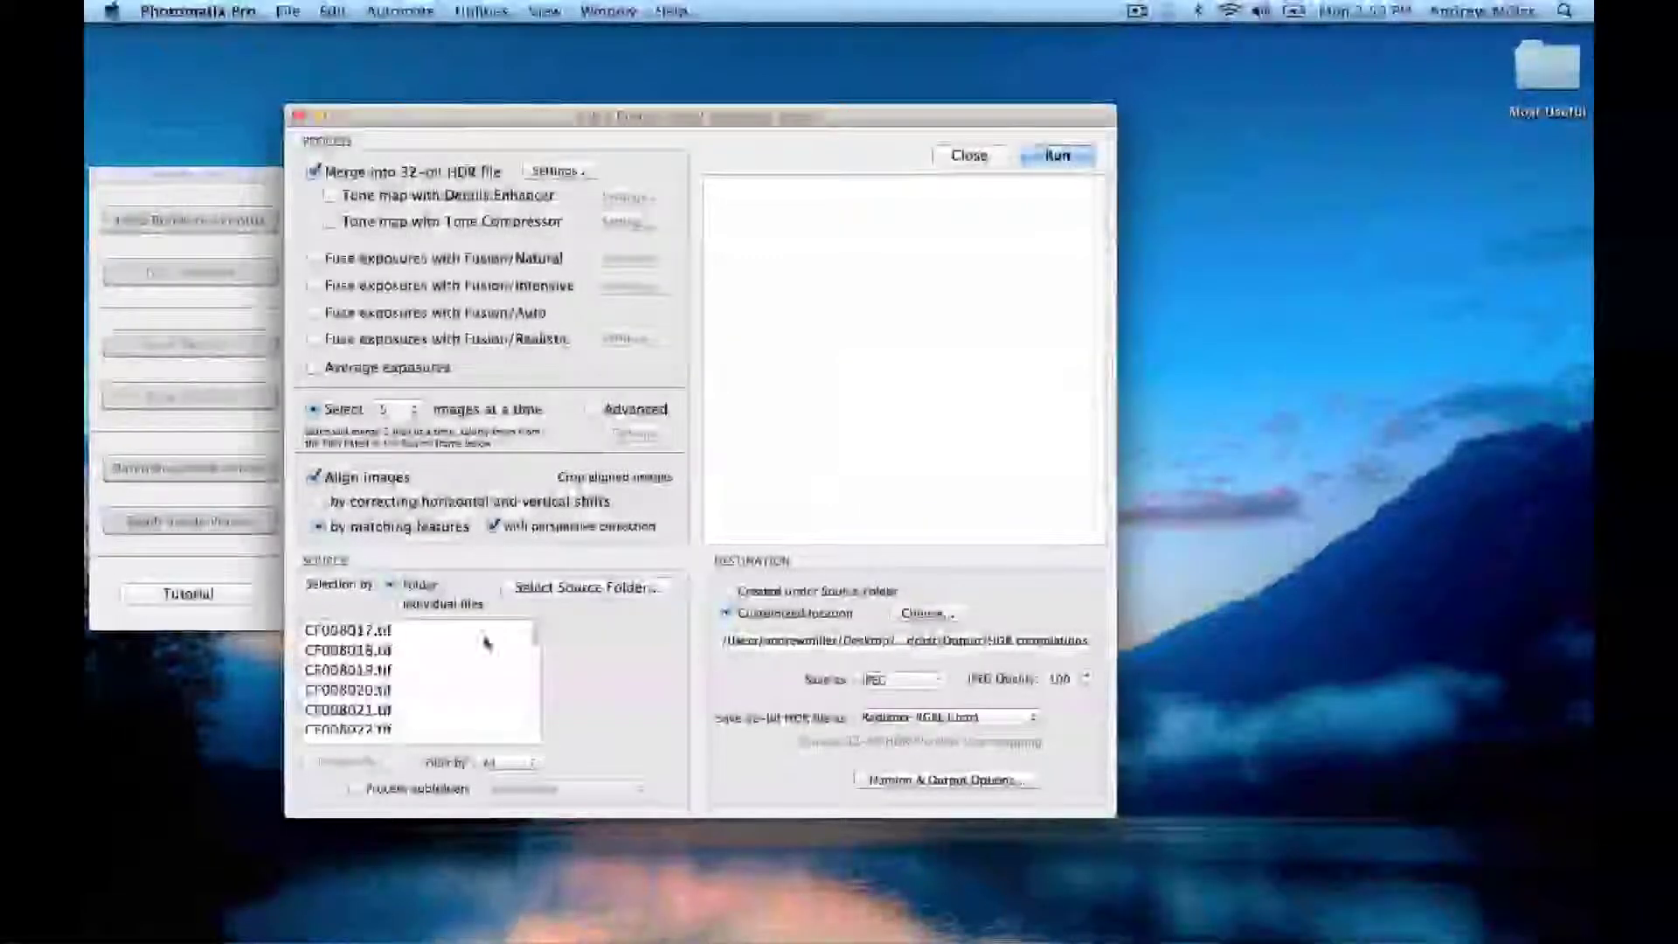
- Run the batch merge and open the HDR compilations results folder
left_click(1059, 160)
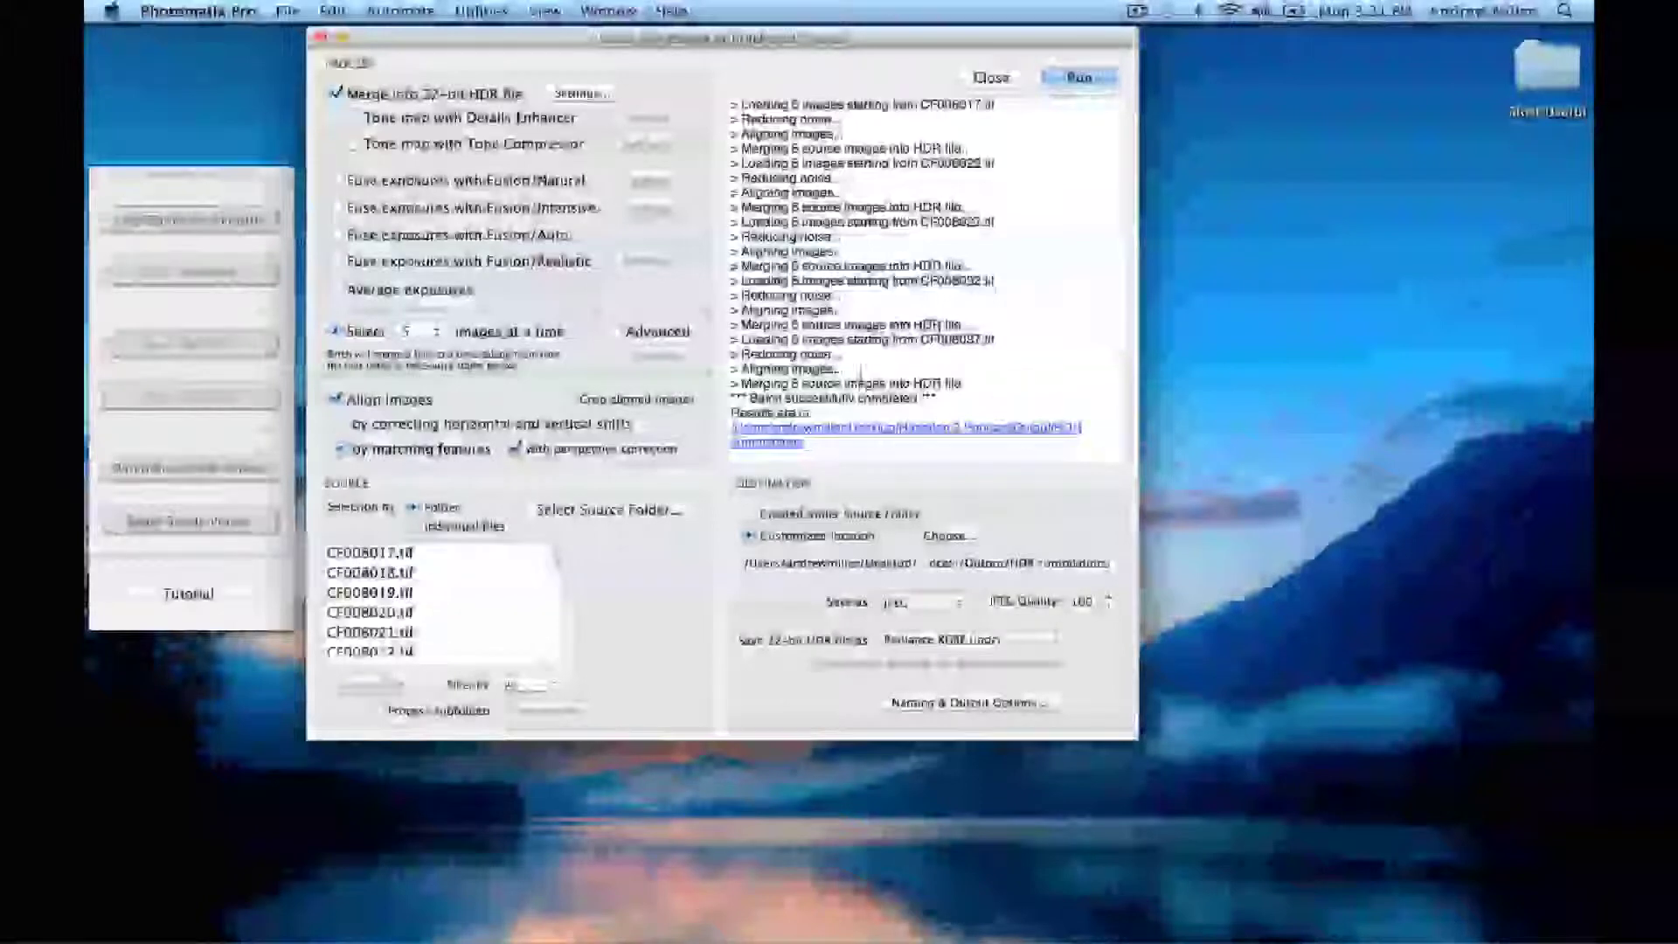
left_click(786, 441)
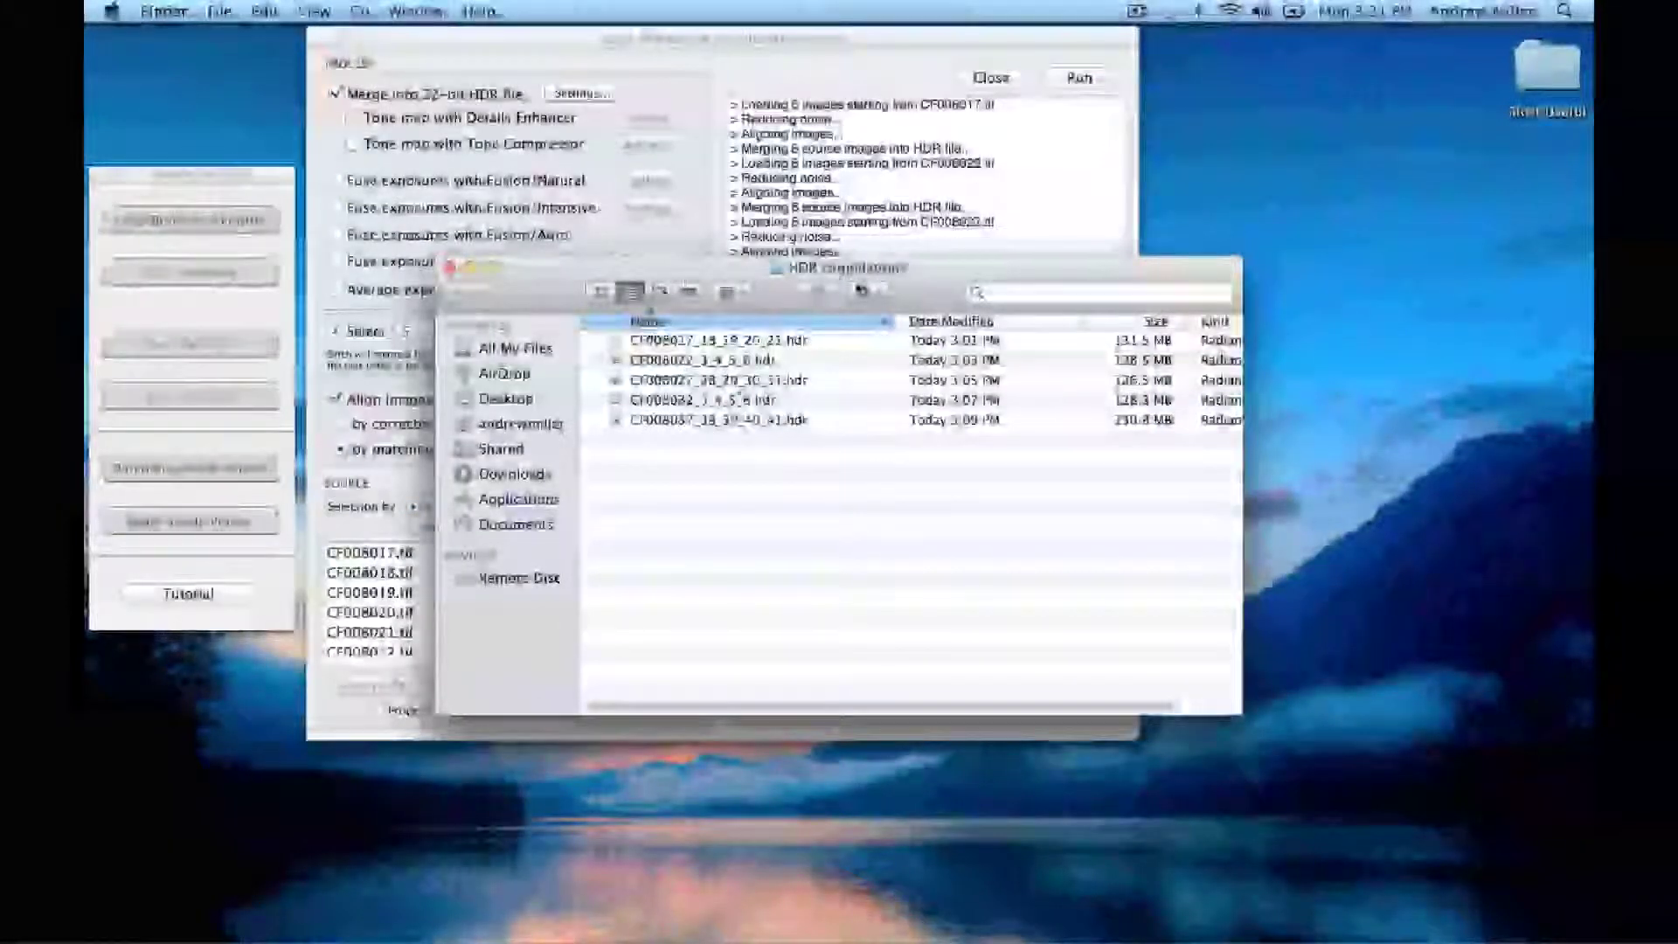
left_click_drag(758, 275, 801, 317)
- Close the batch processing window and quit Photomatix Pro
left_click(900, 55)
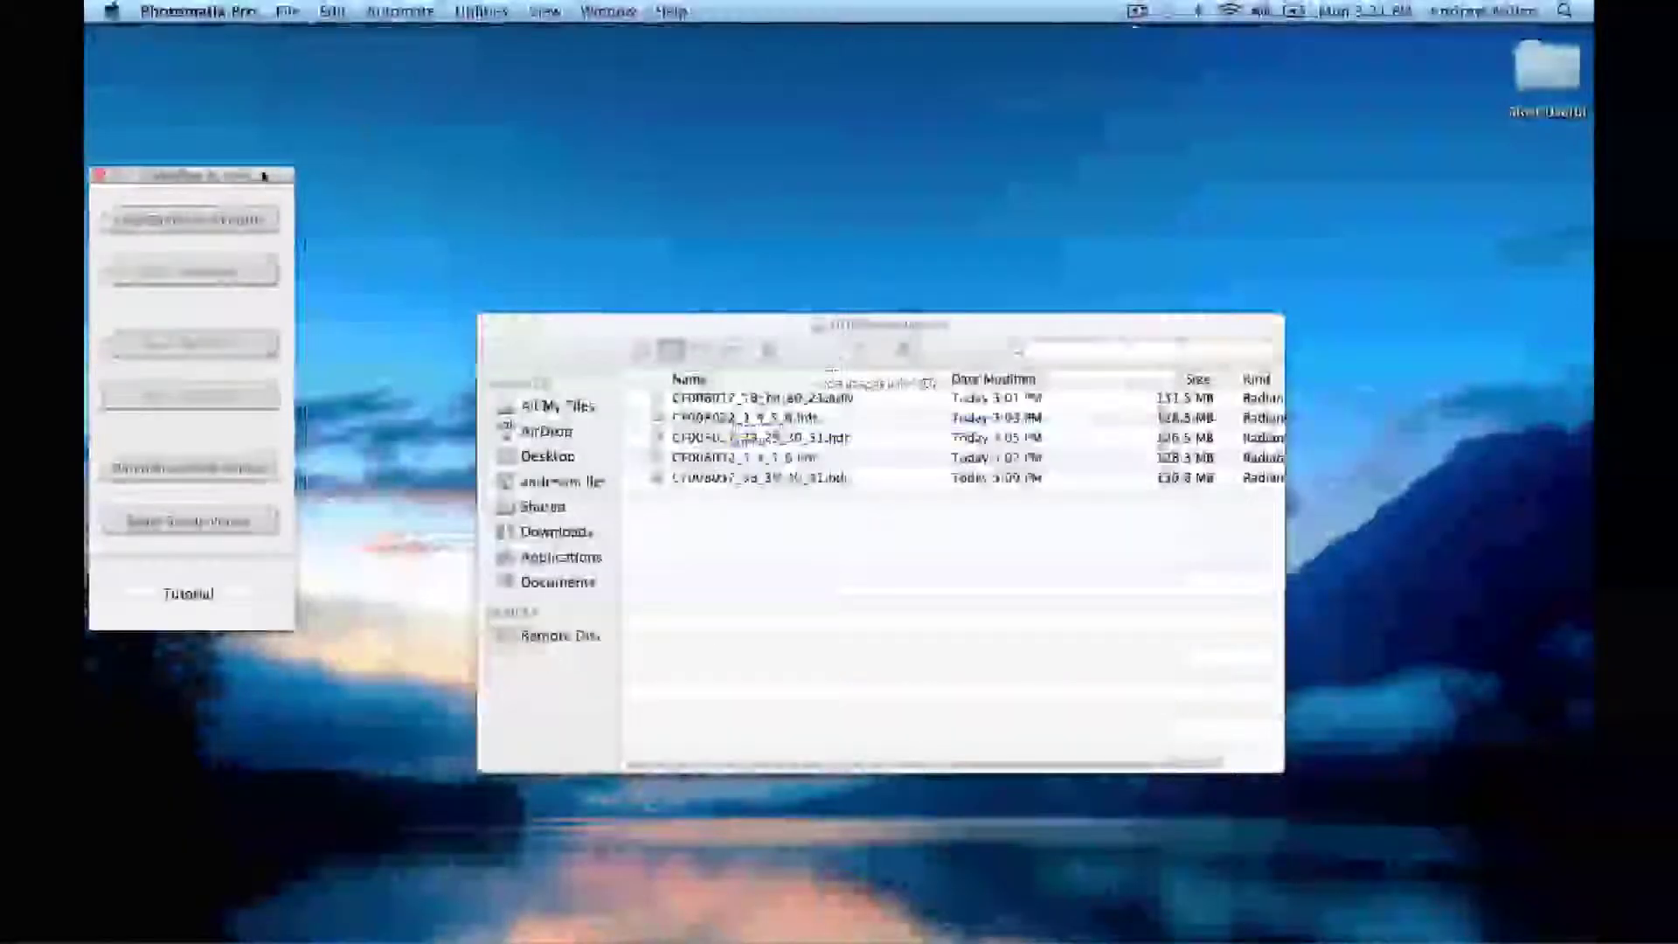
left_click(197, 11)
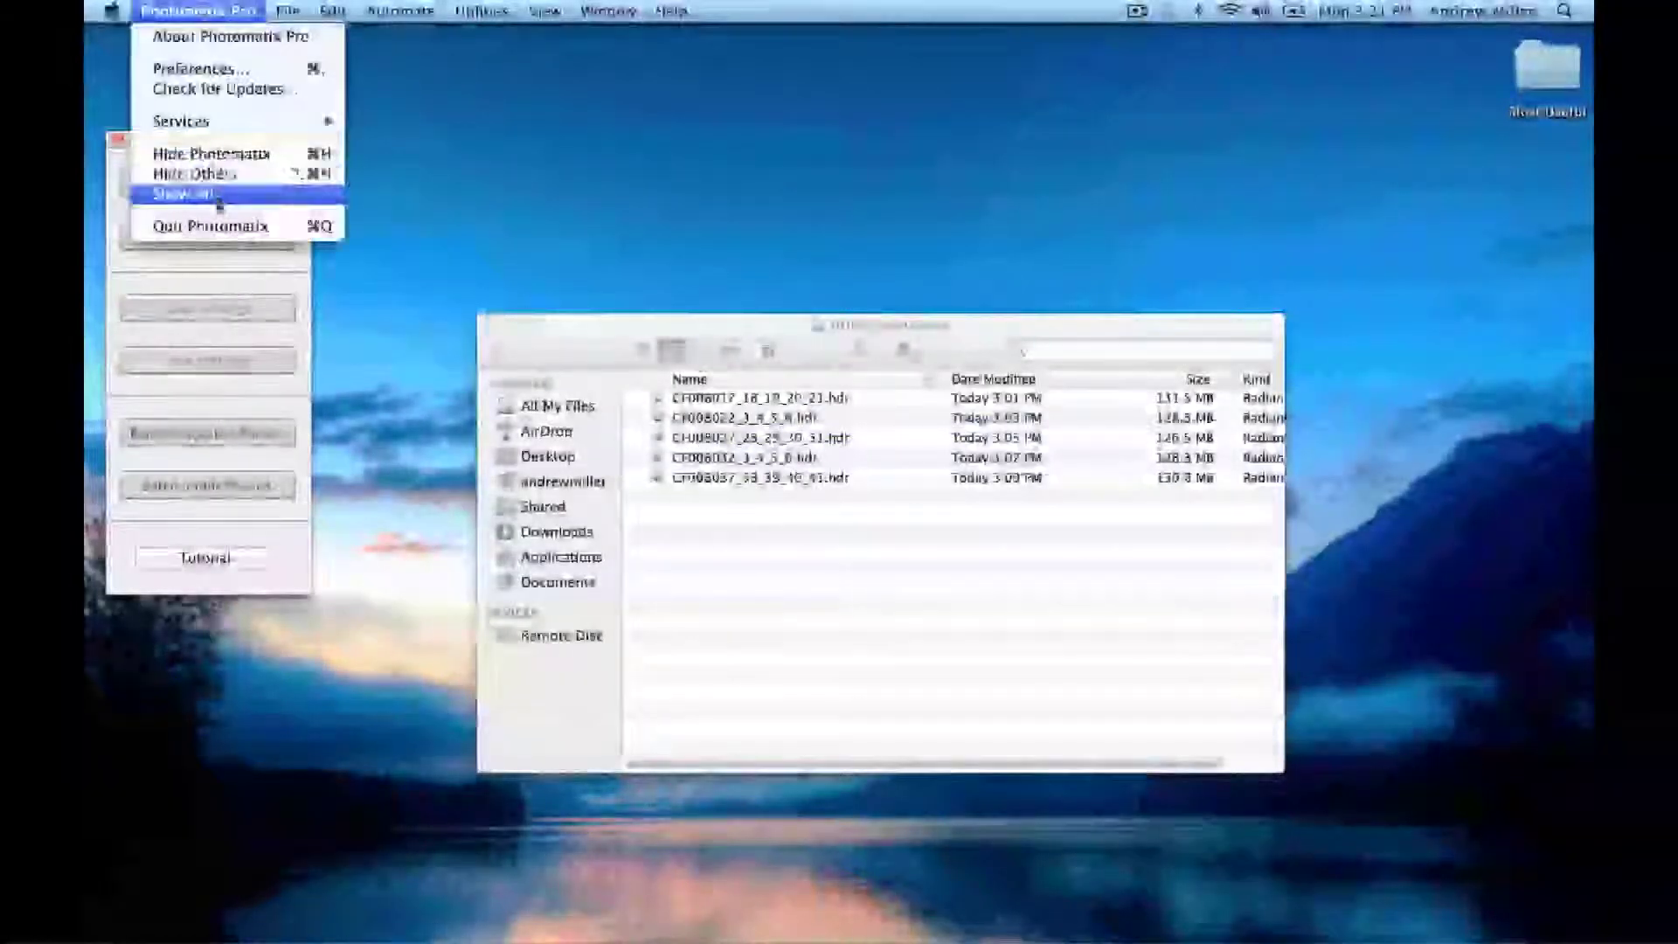
left_click(214, 225)
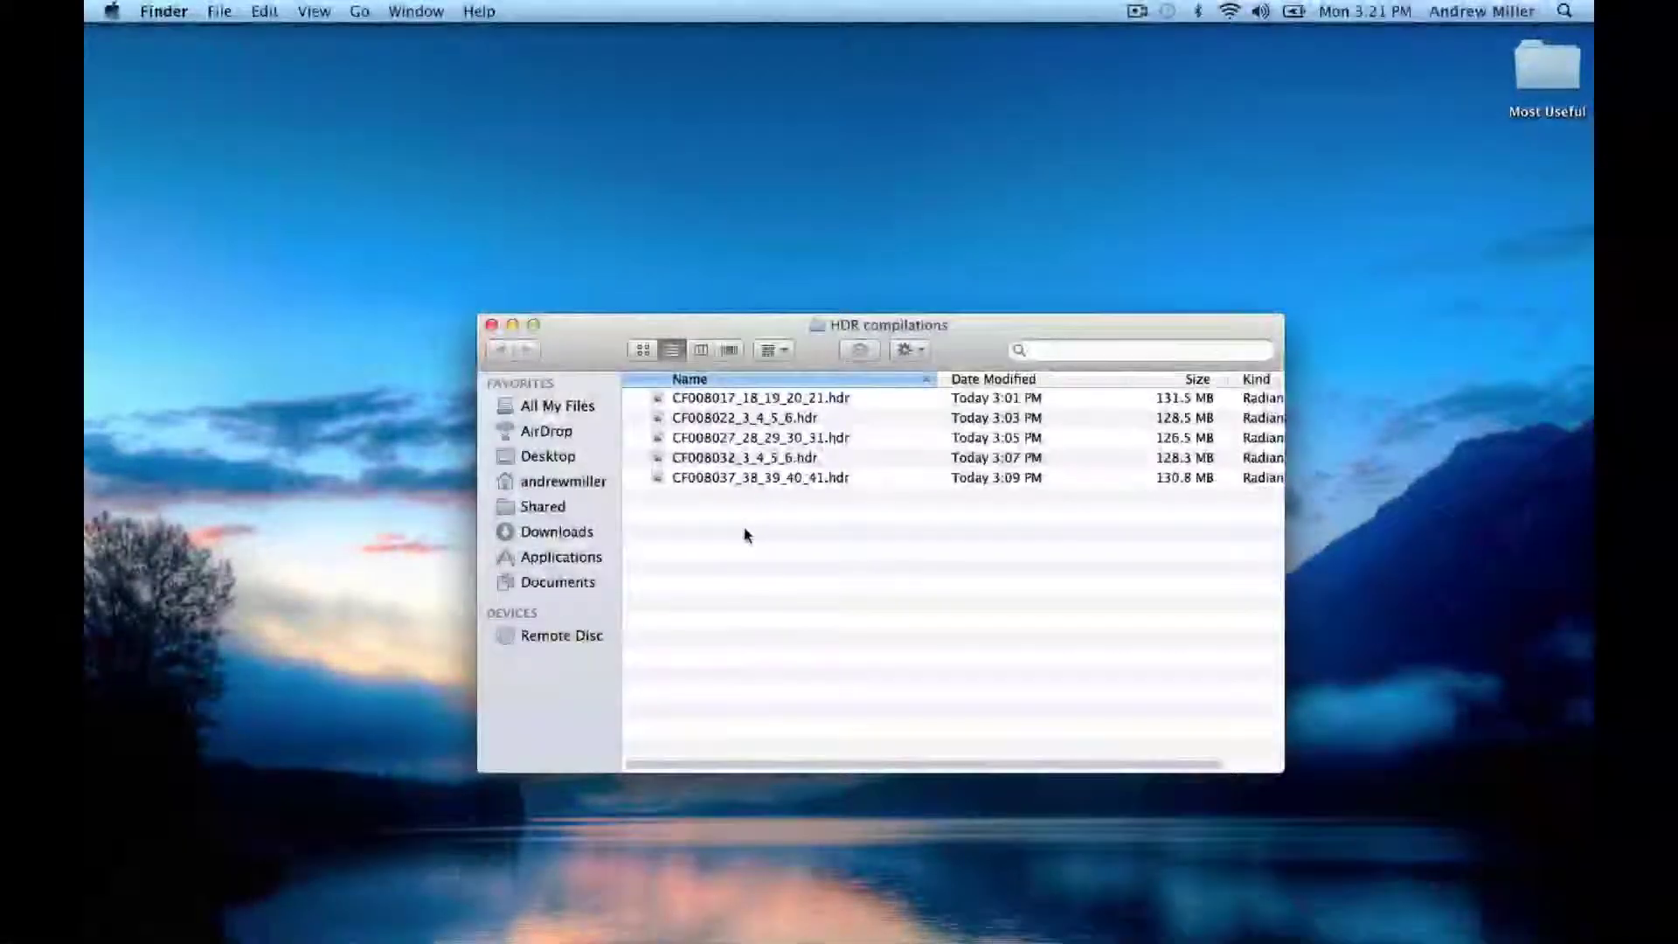
- Load all five HDR files from the HDR compilations folder into PTGui Pro
left_click_drag(761, 536, 668, 393)
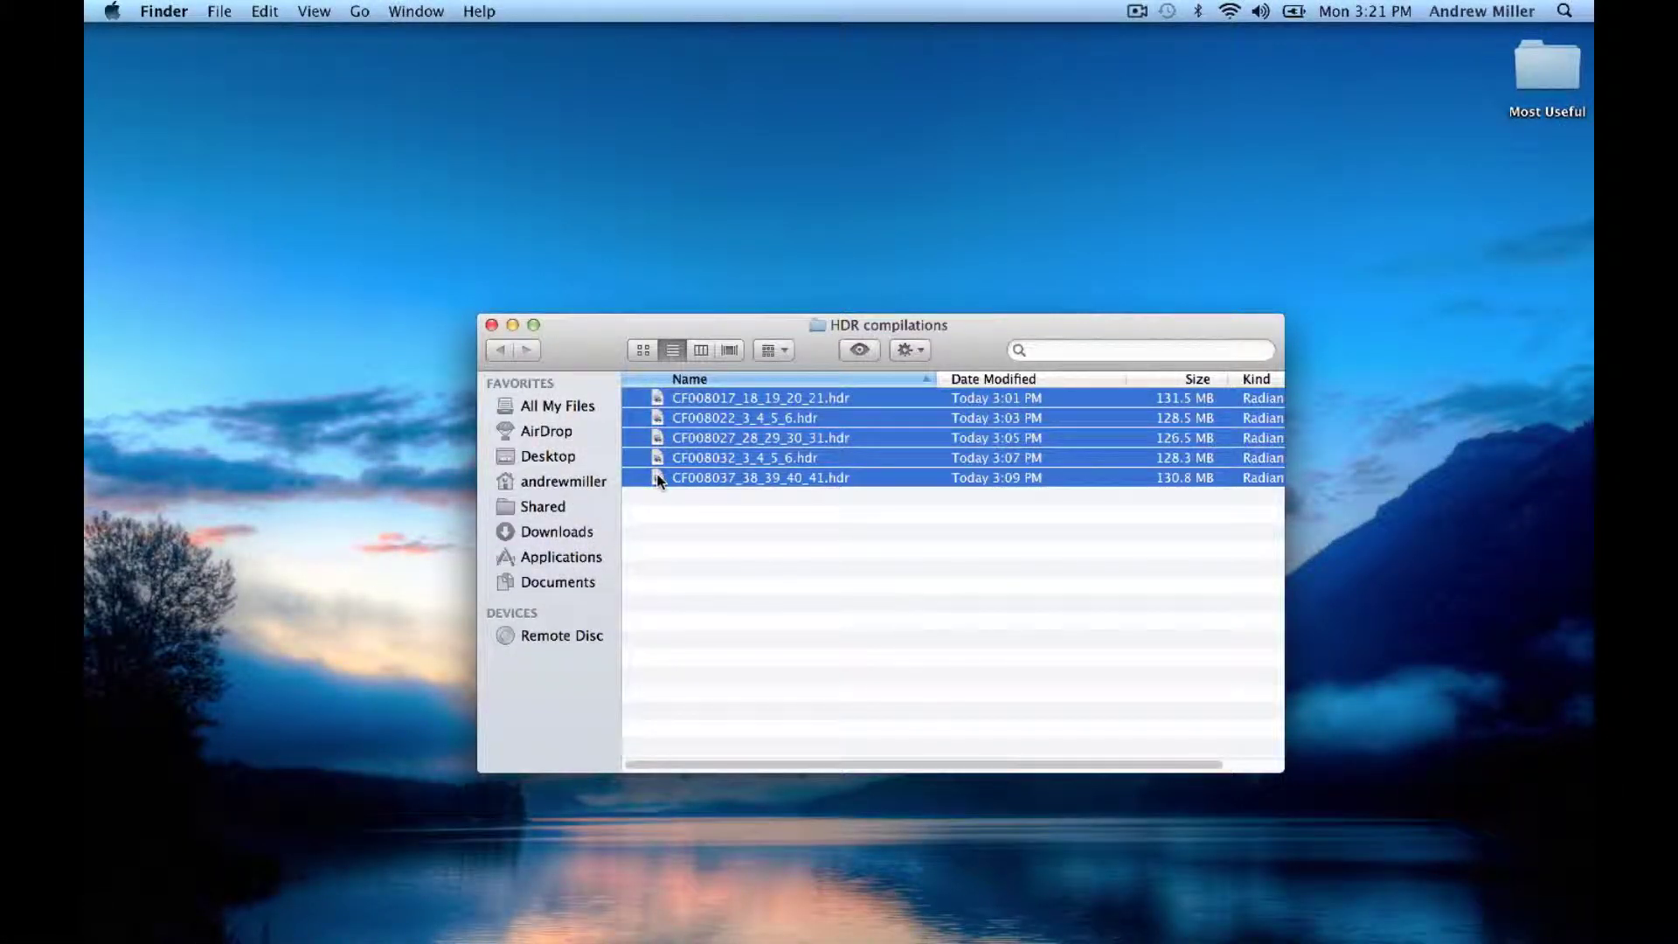
left_click_drag(657, 479, 323, 928)
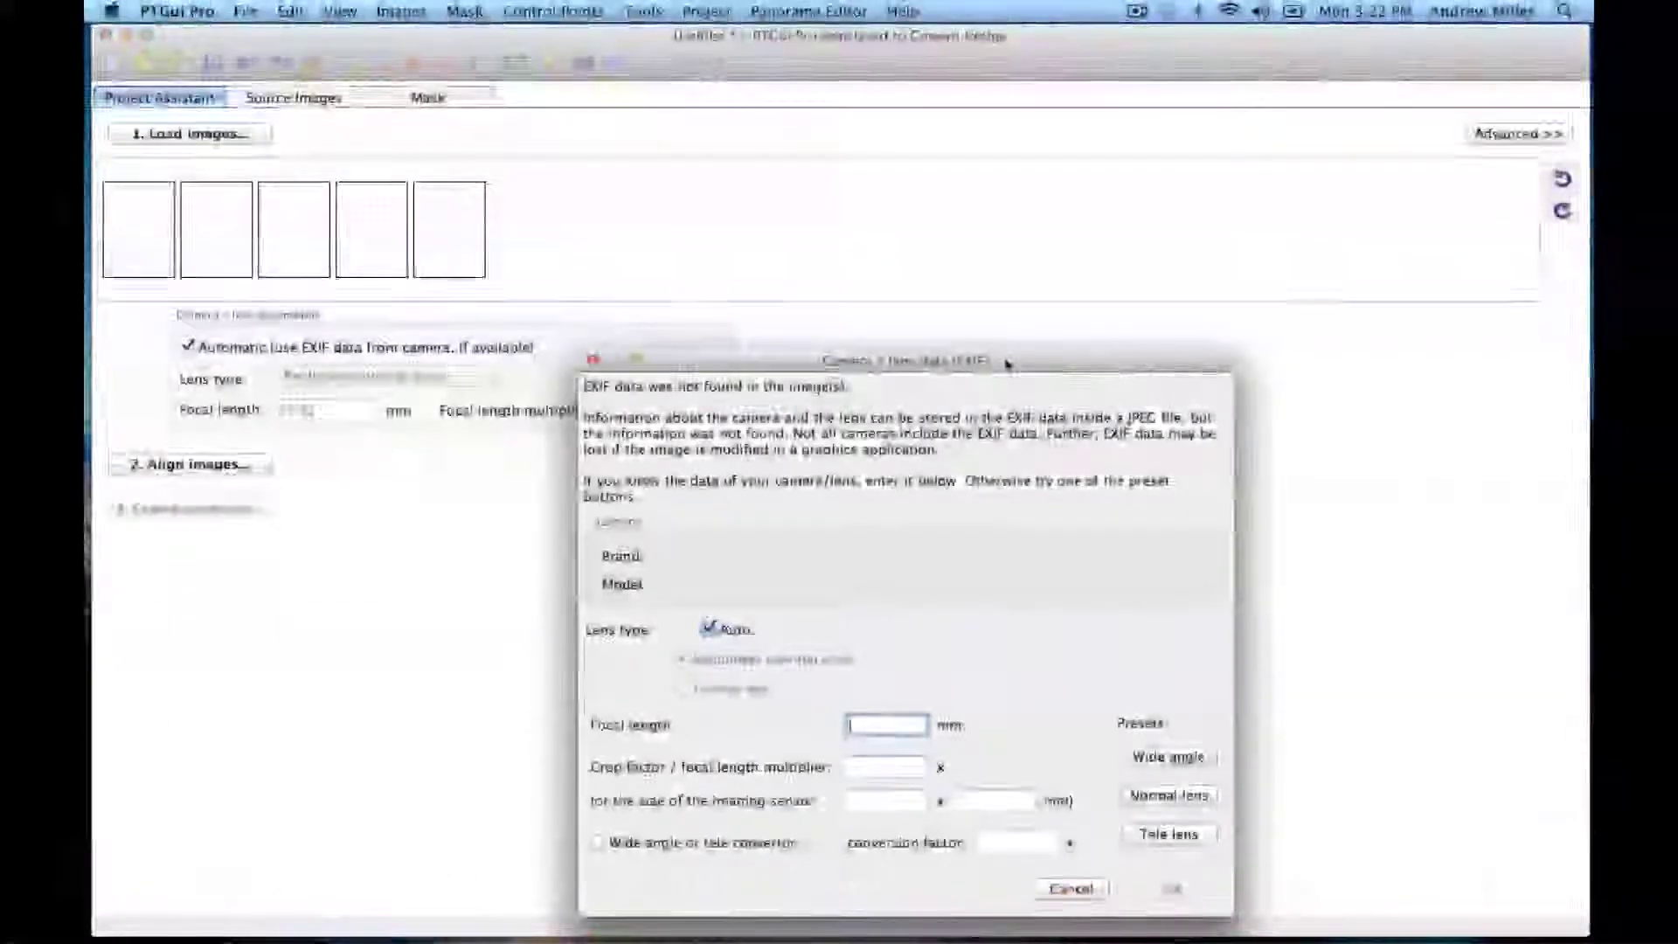
- Enter a focal length of 45 mm and a crop factor of 1.3 in the camera and lens data
left_click_drag(1007, 363, 1171, 325)
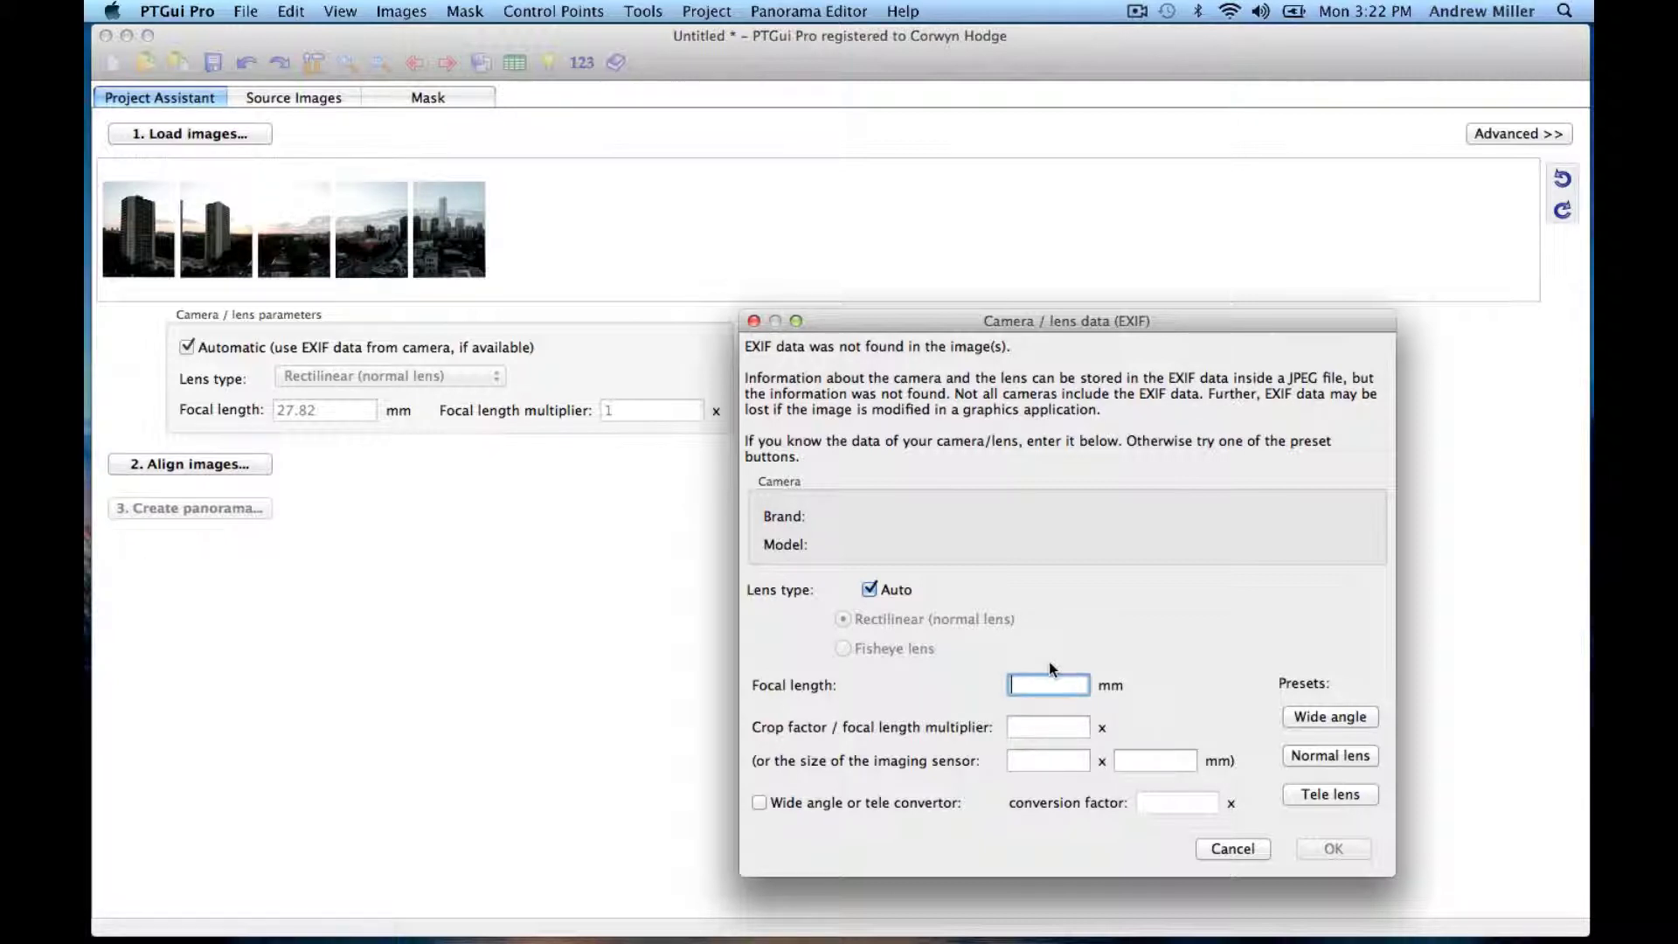
type("45")
left_click(1045, 728)
type("1.3")
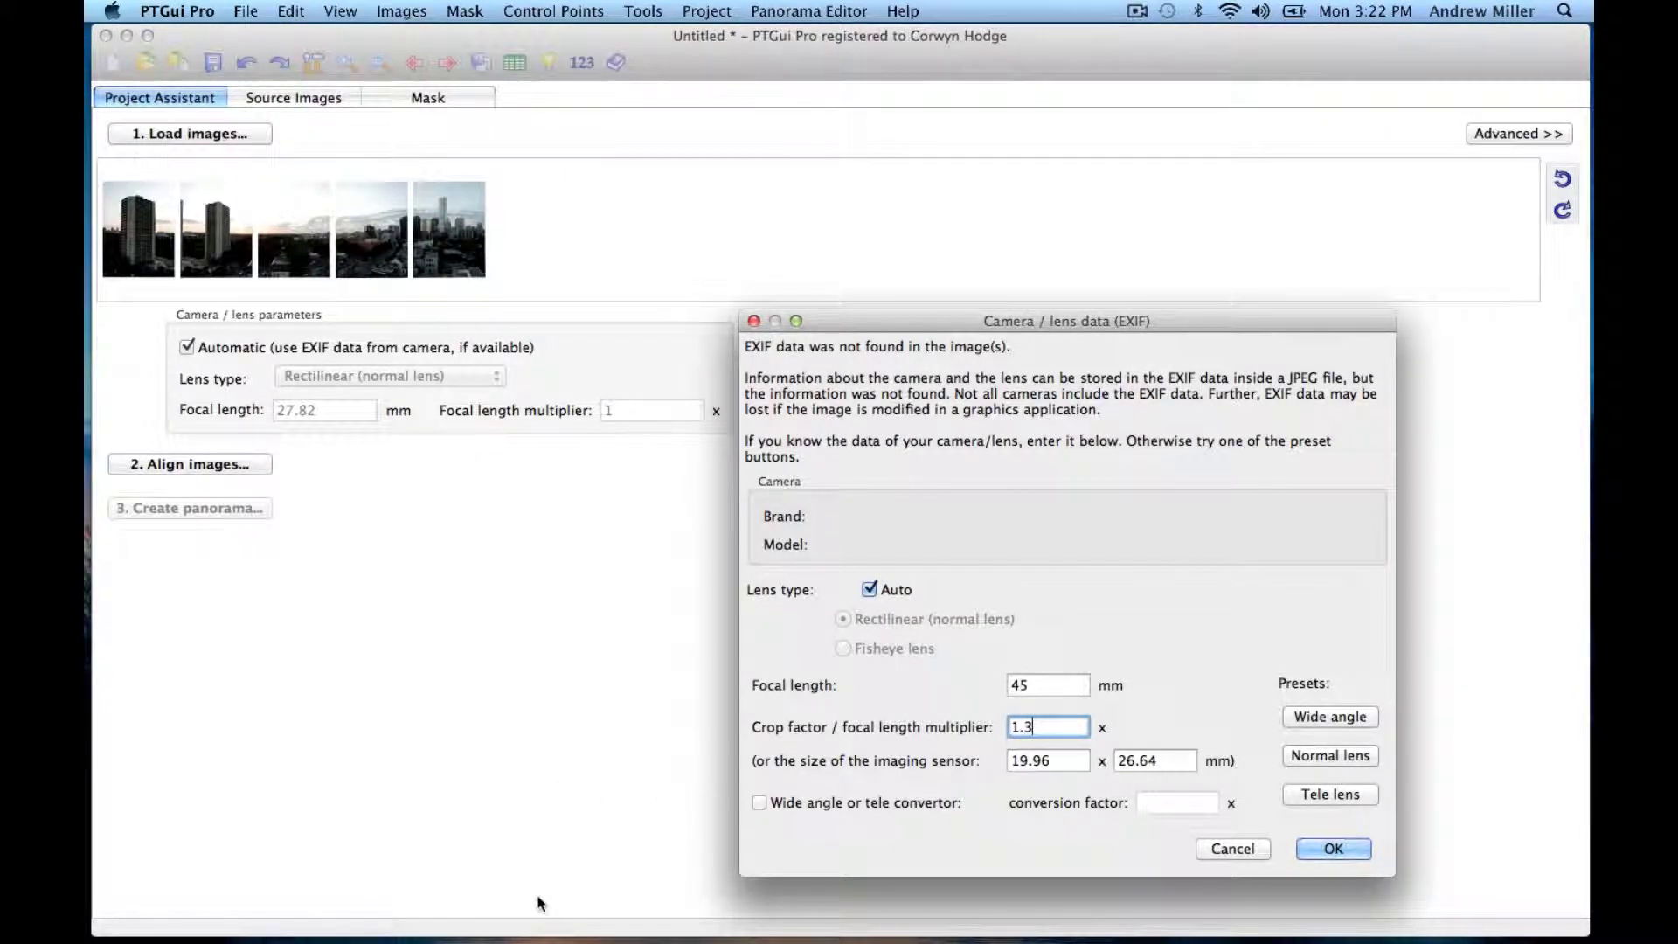
- Launch Capture One in Try mode as Capture One Pro and look at the original photos in Hazelton 2 Podcast
mouse_move(398, 935)
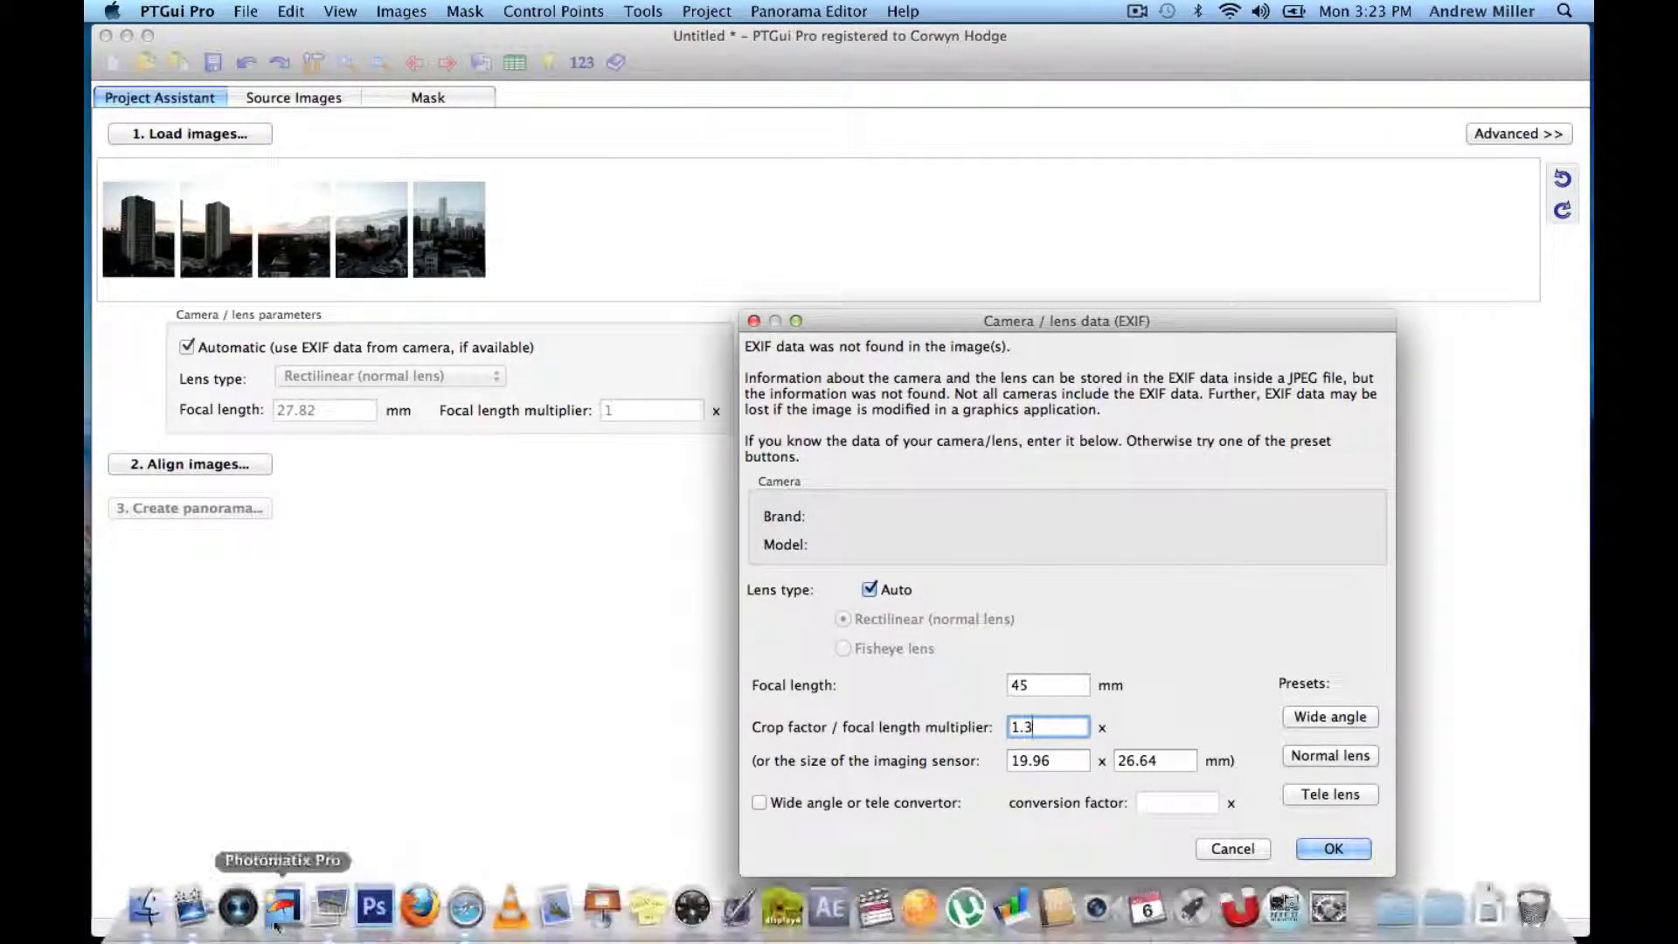
left_click(237, 909)
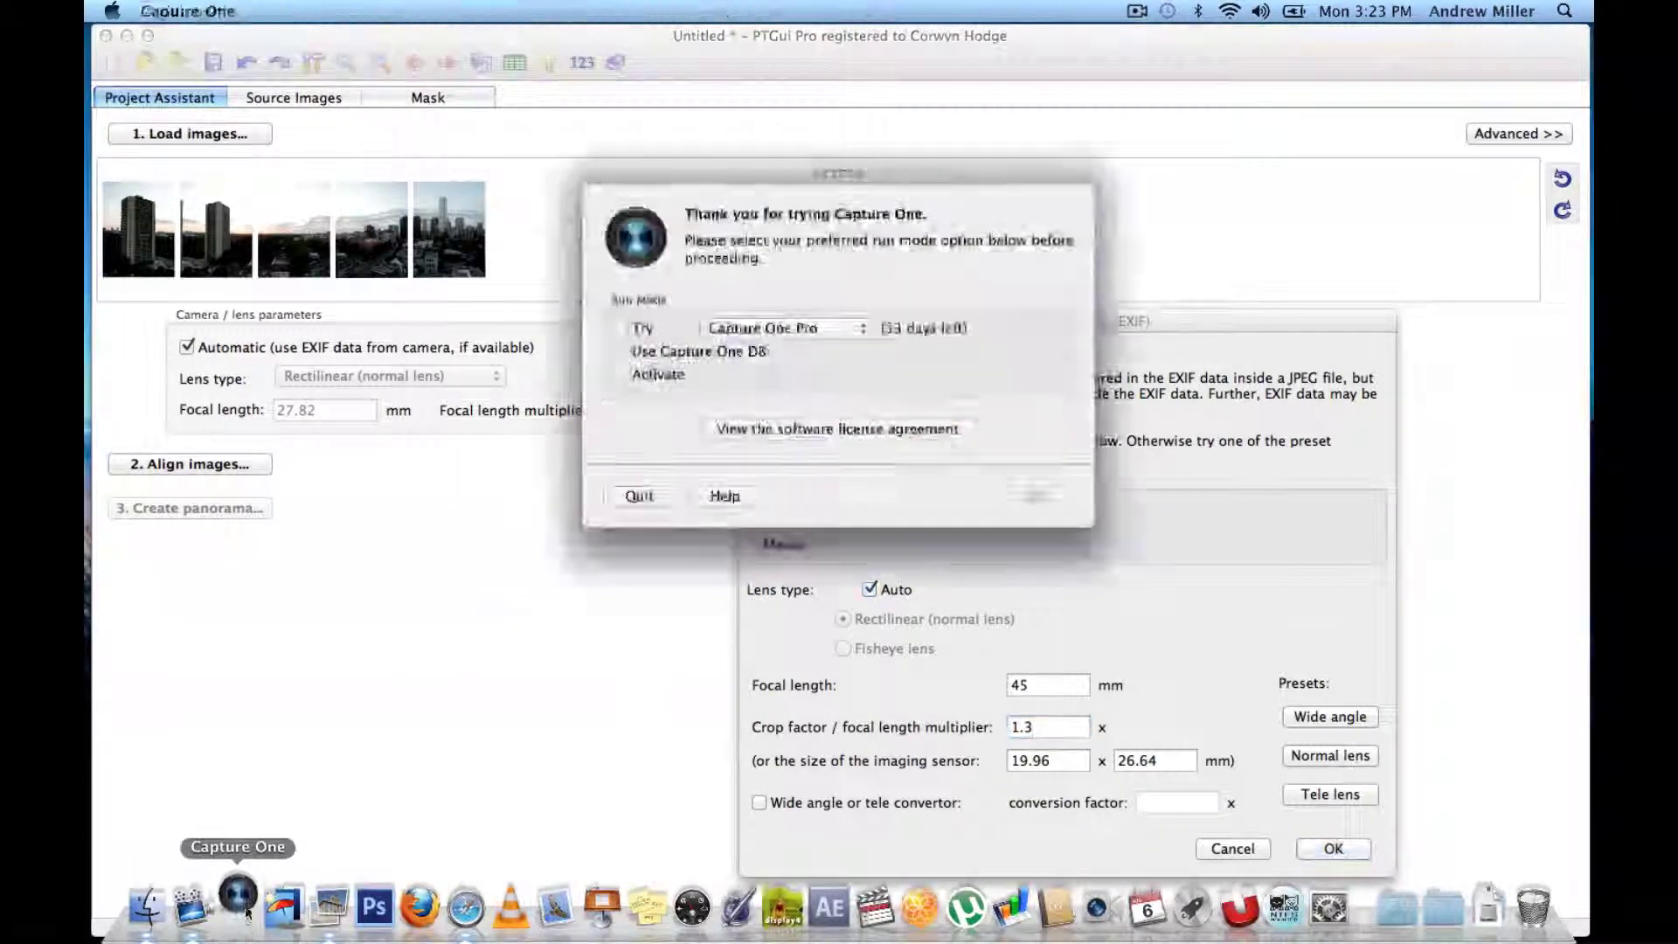
left_click(621, 329)
left_click(1035, 495)
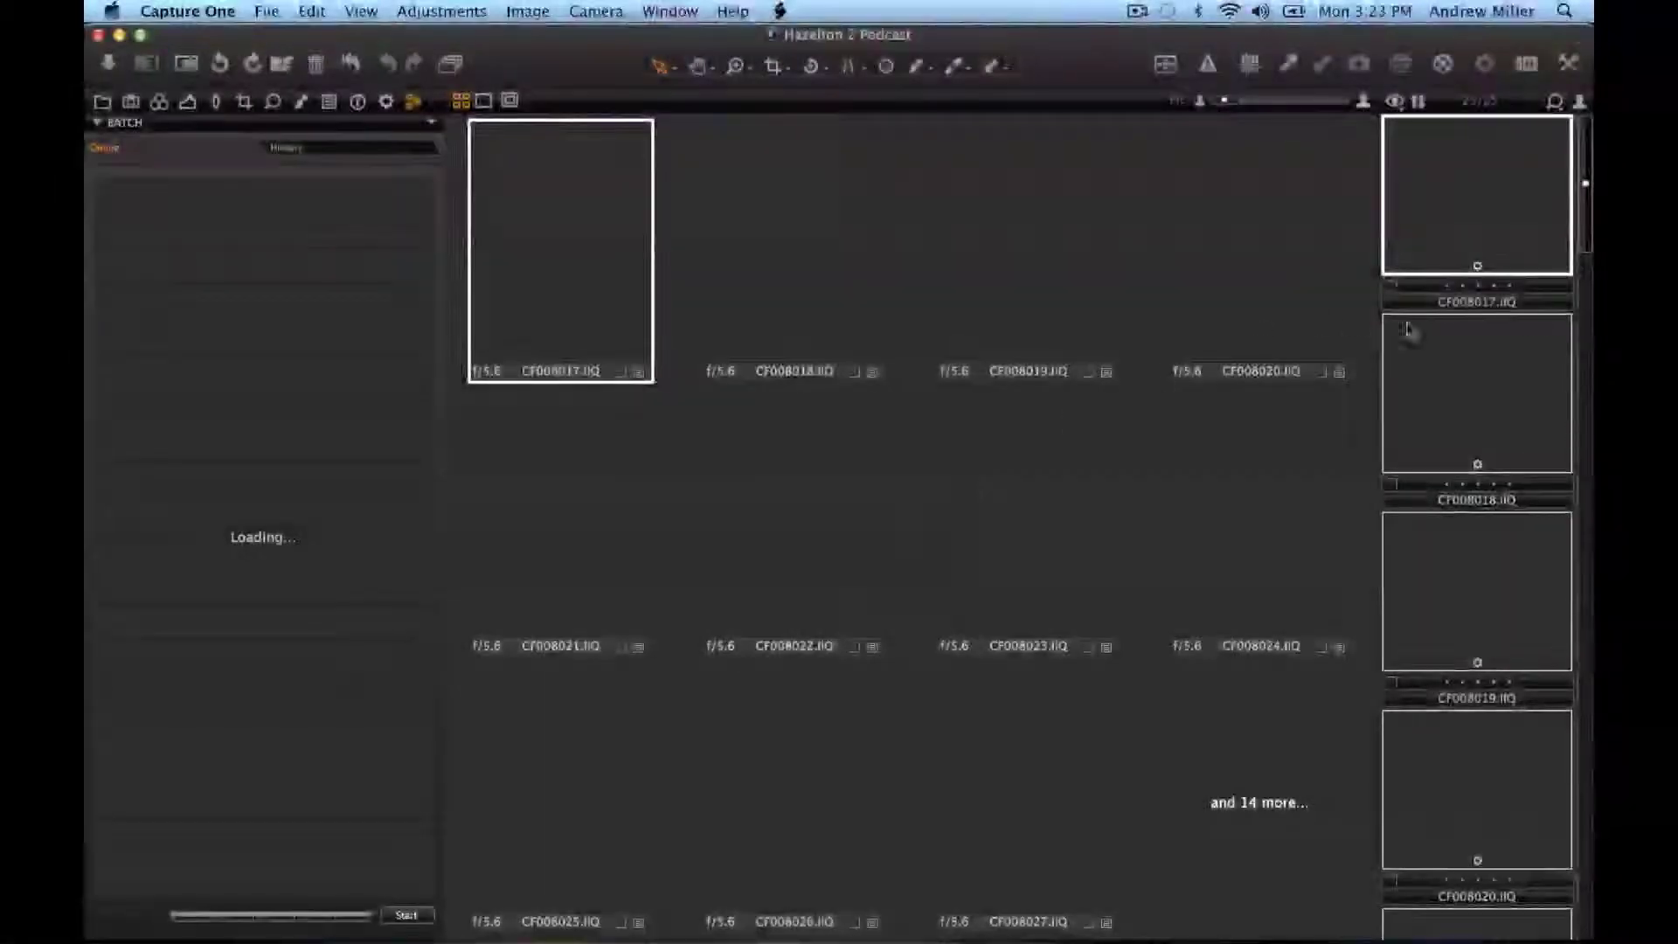
left_click(1551, 262)
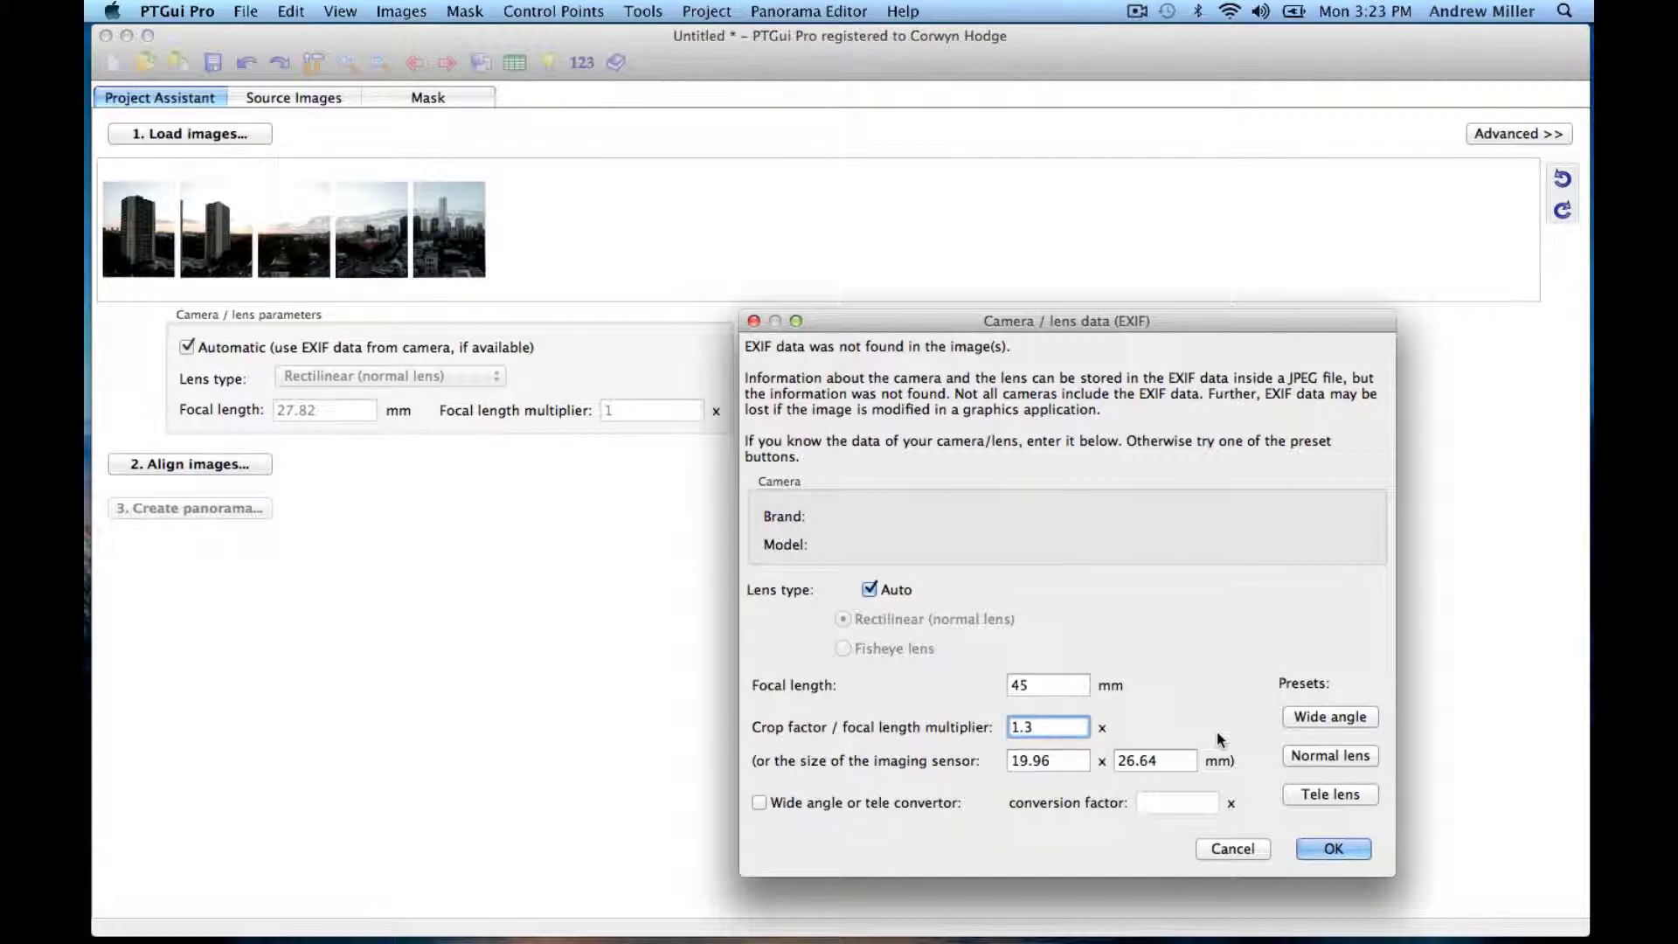
- Return to PTGui Pro, confirm the lens data and align the five images, closing the Panorama Editor after review
left_click(1332, 850)
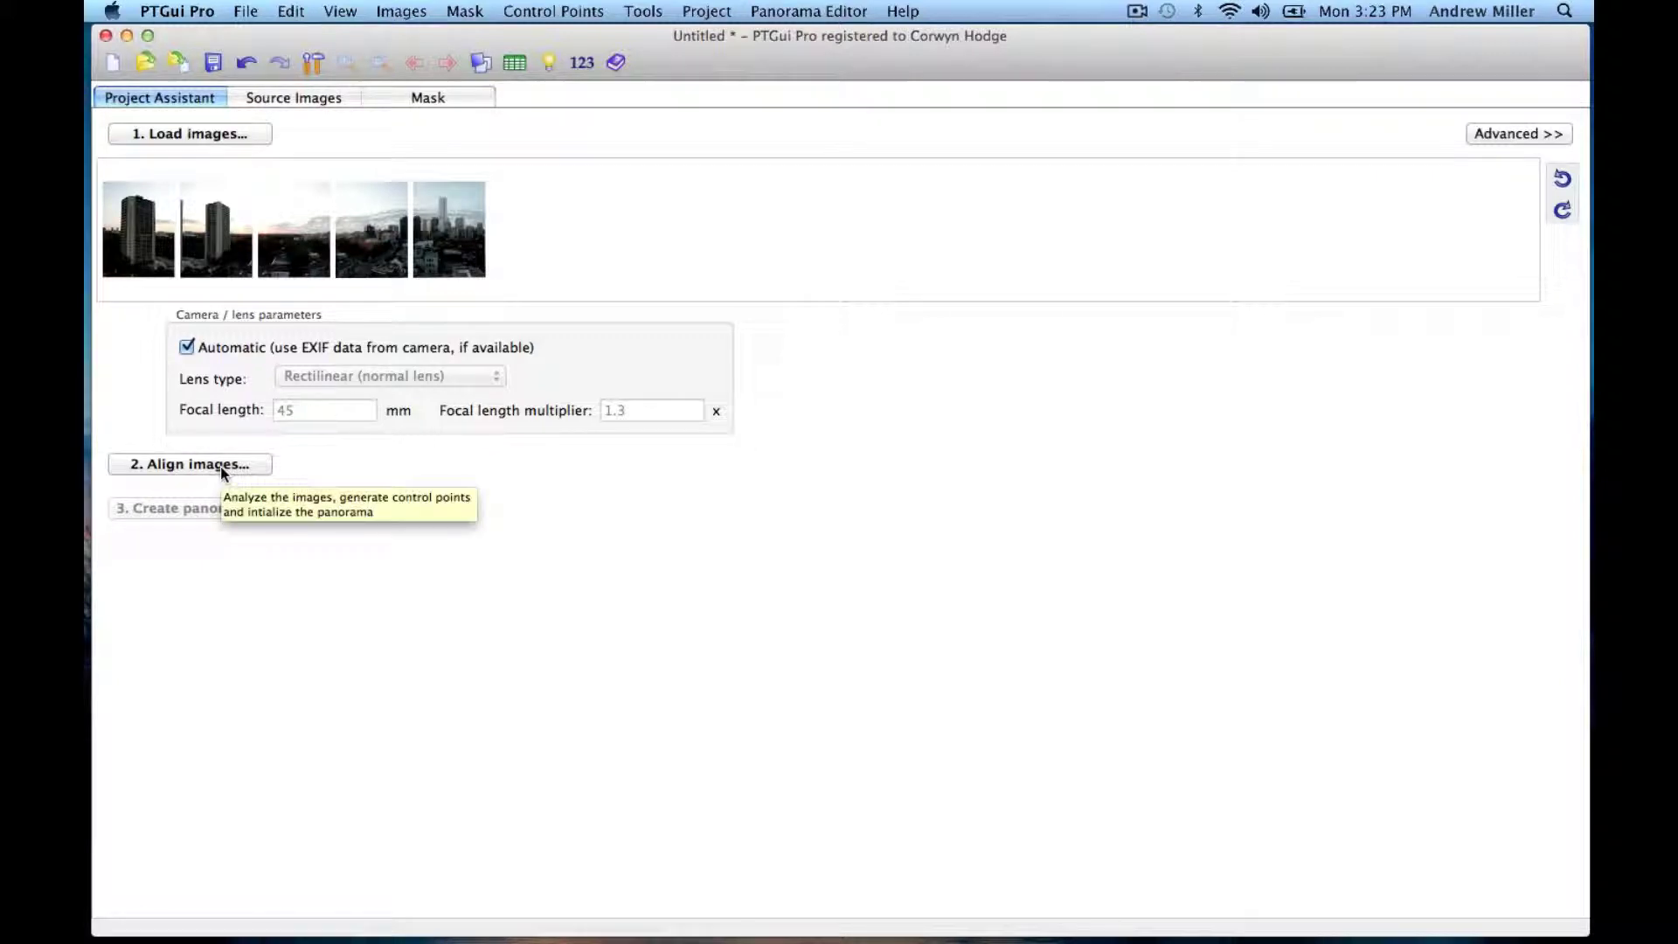
left_click(220, 465)
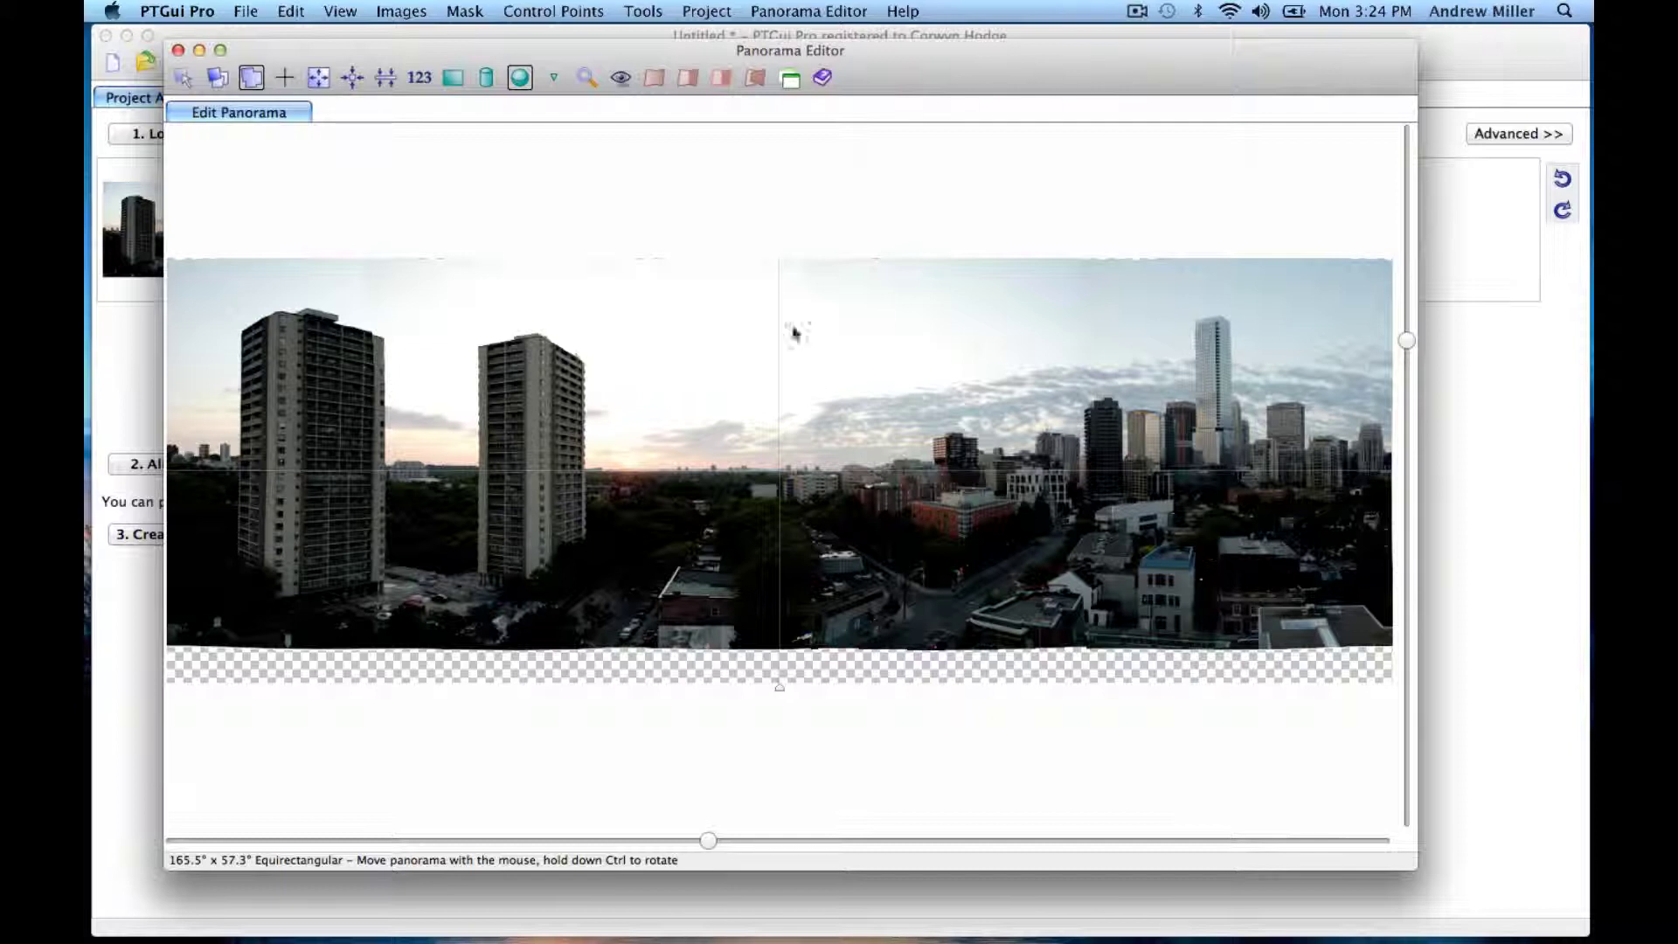
left_click(177, 50)
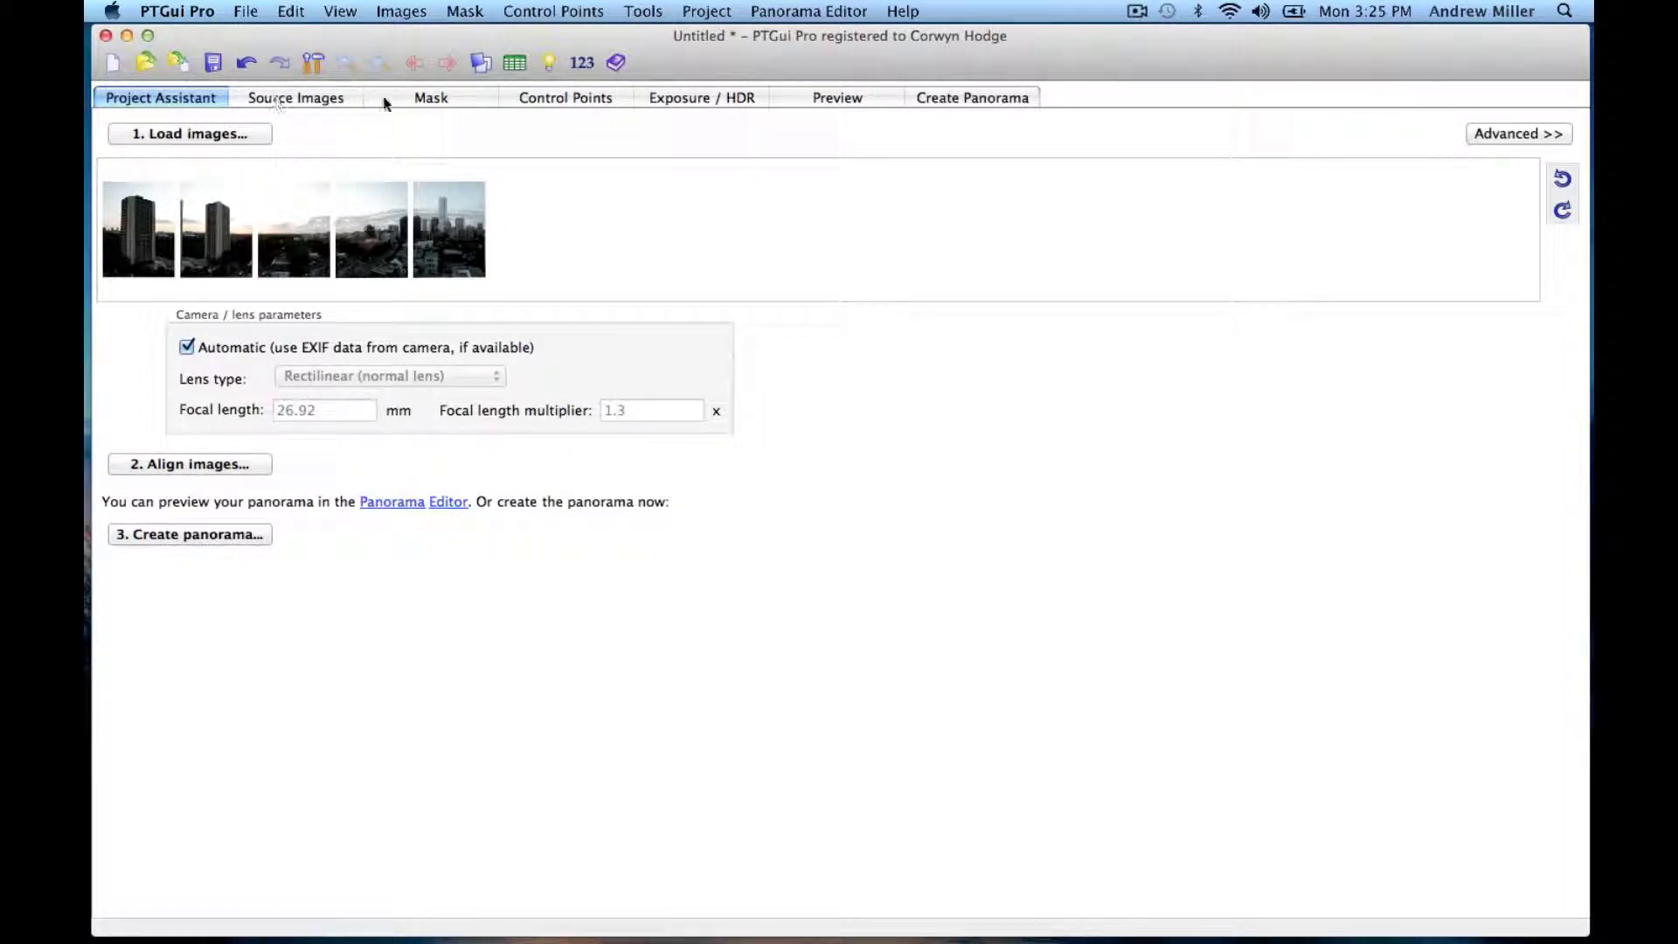
- Adjust the HDR tone mapping with lower compression and brightness of about 0.85, and run the automatic exposure and color optimization
left_click(690, 101)
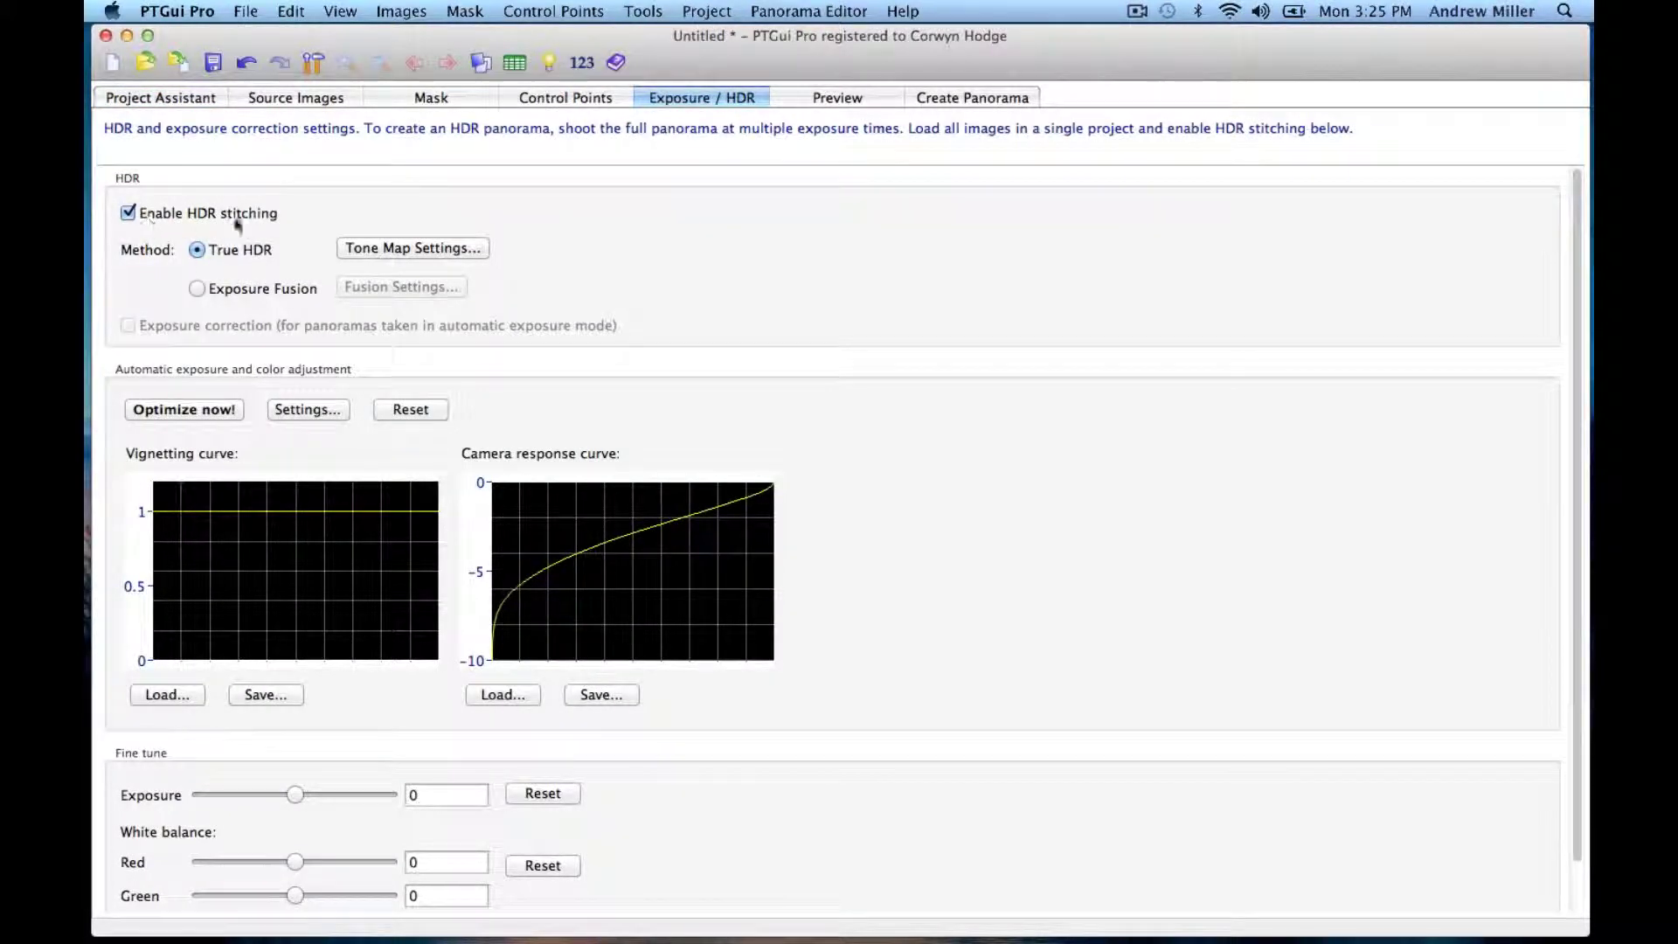
left_click(464, 252)
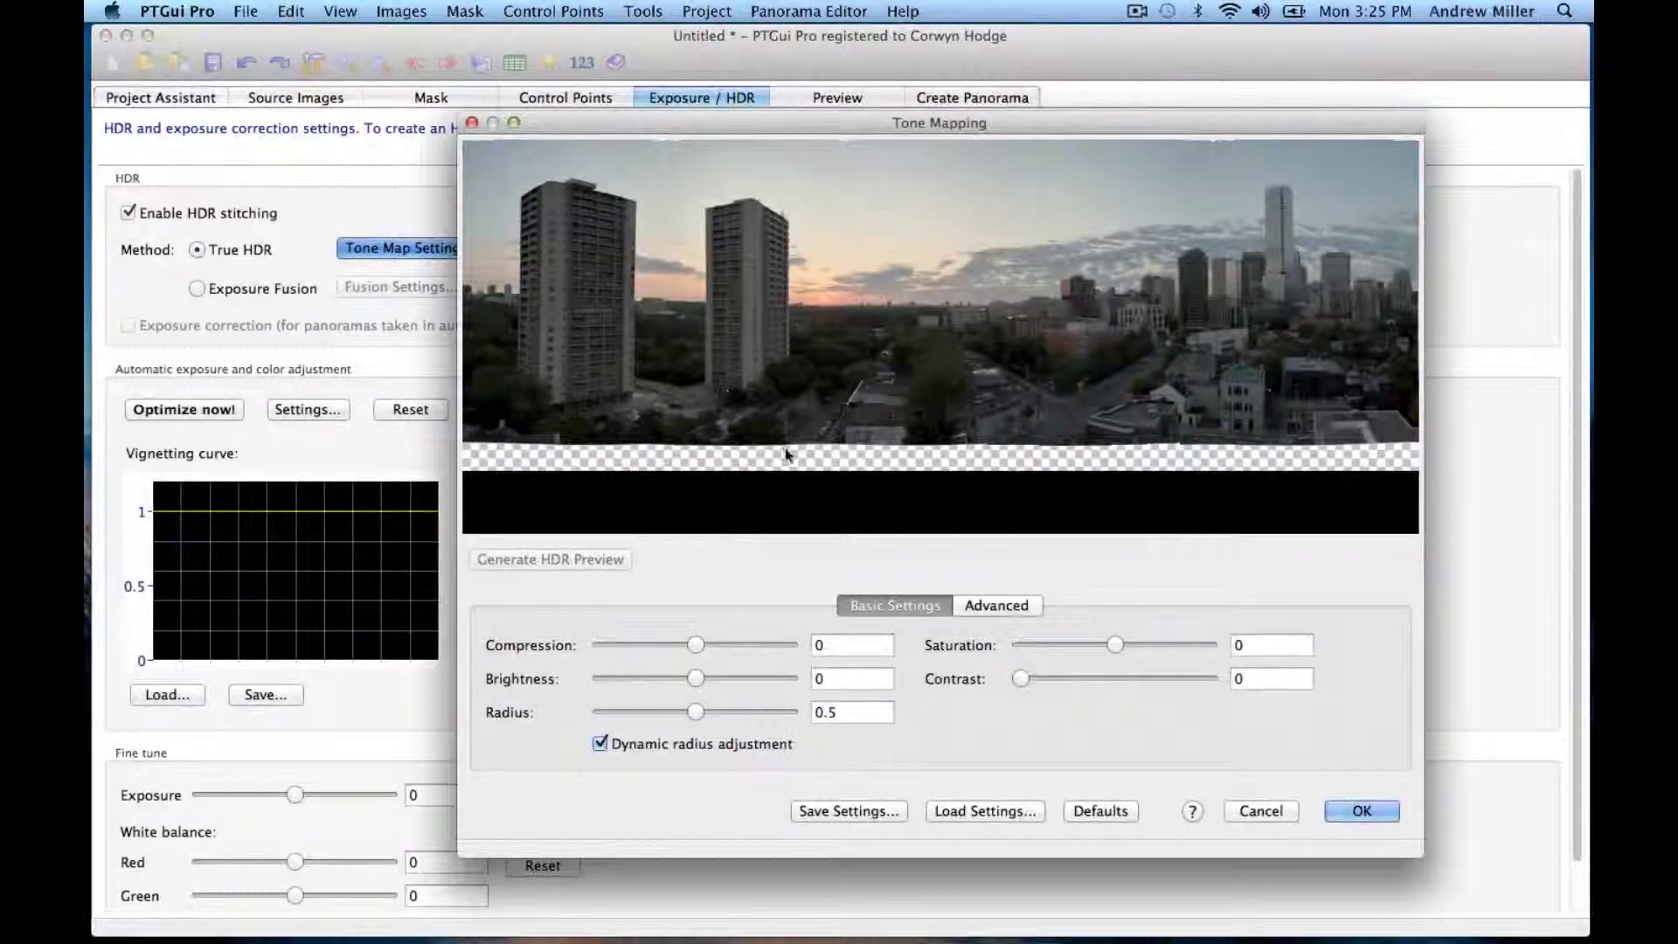
left_click_drag(695, 644, 663, 679)
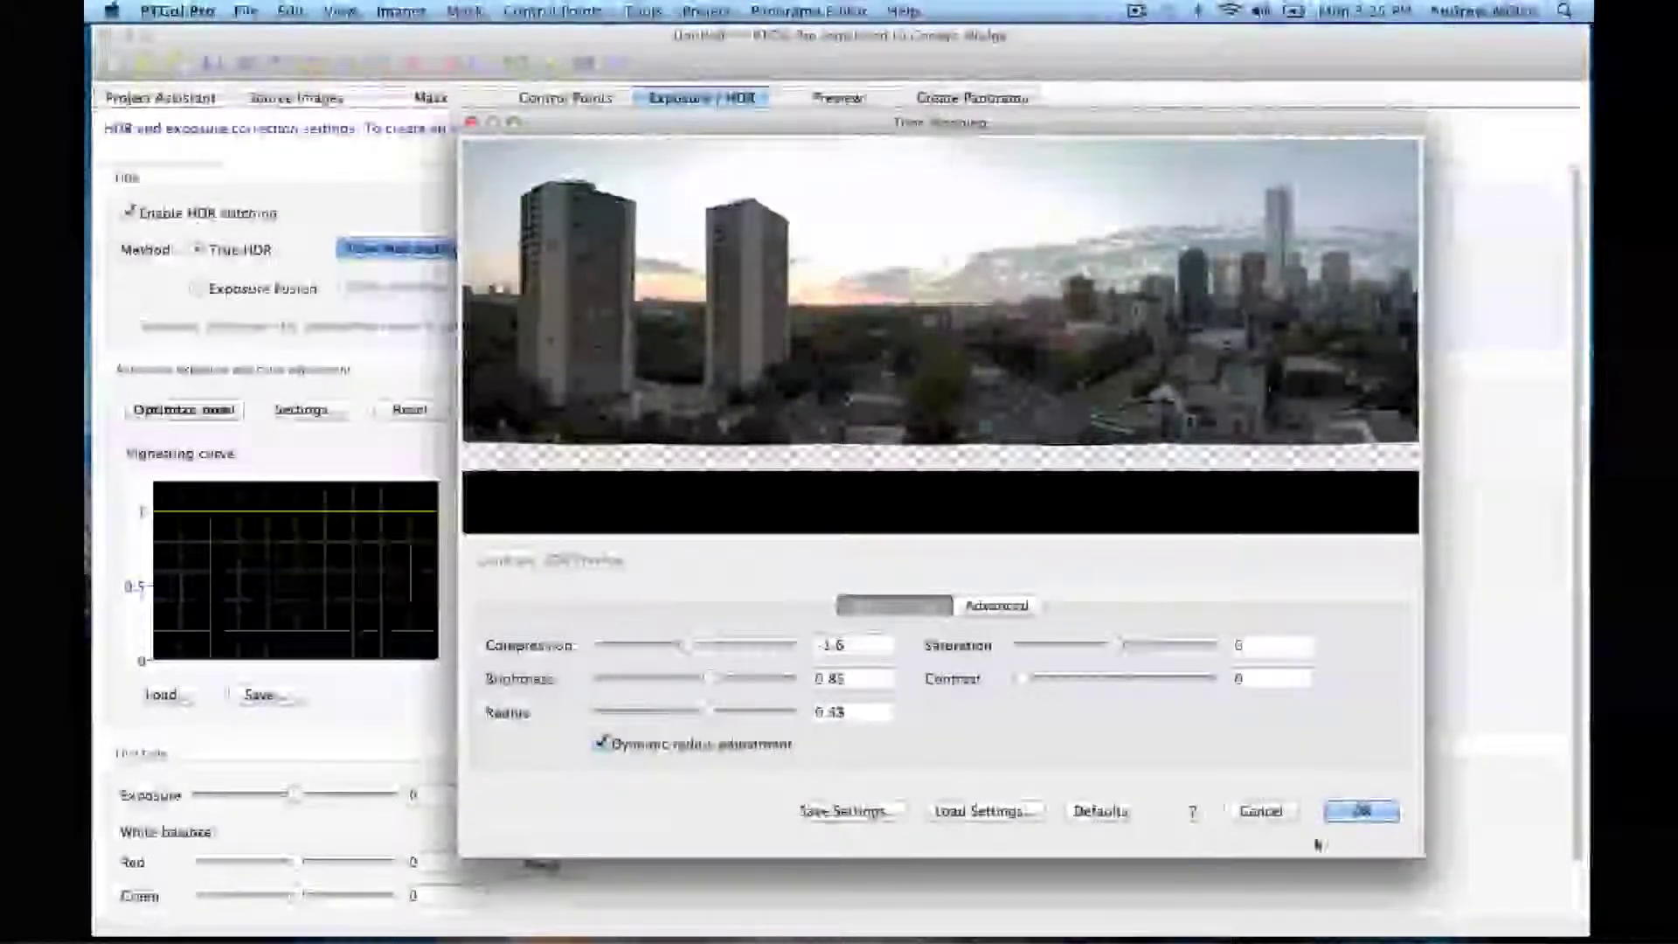
left_click(1362, 810)
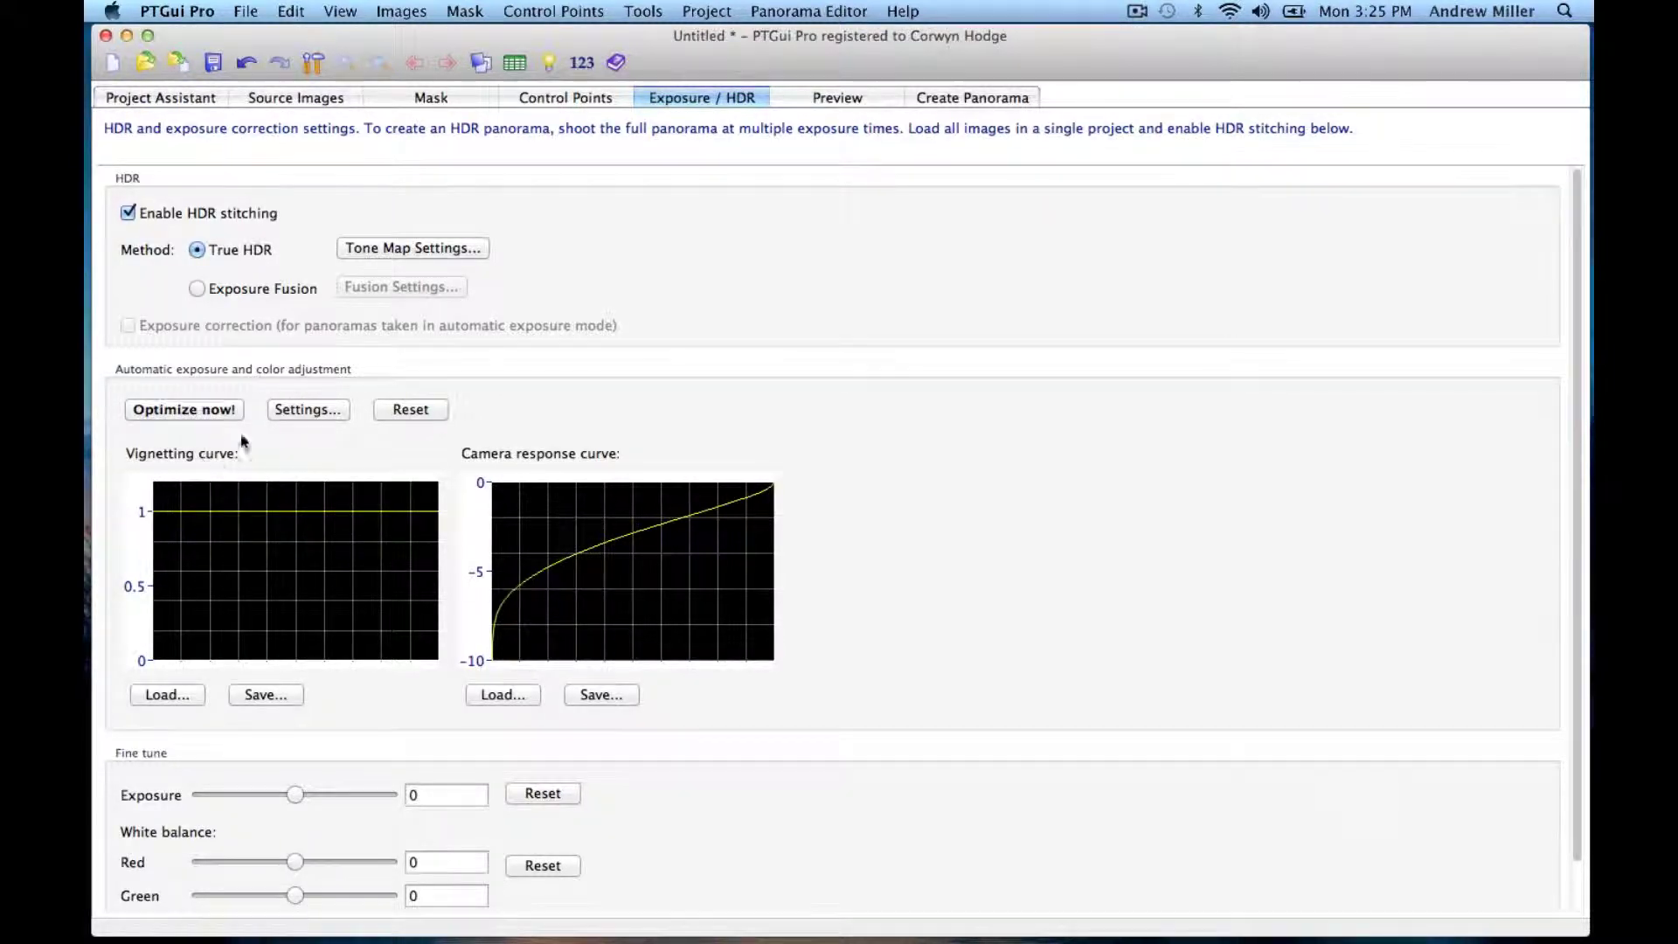
left_click(214, 413)
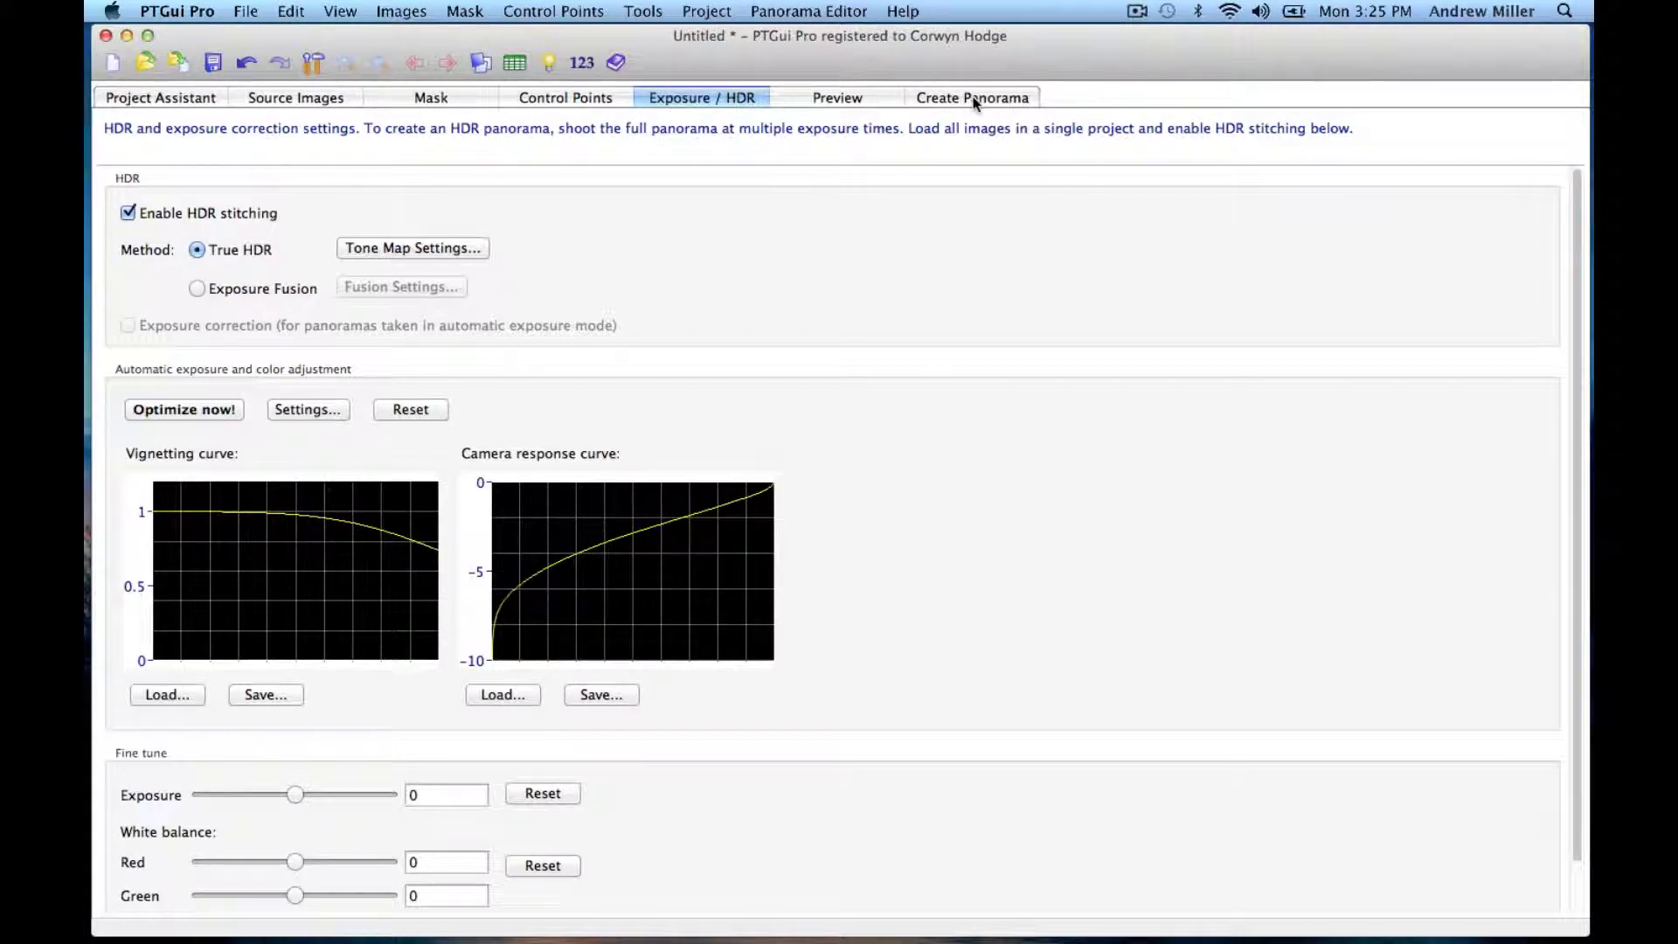
- Set the panorama's optimum size to 21373 x 7403 pixels and exclude the tone mapped panorama, leaving only the HDR panorama as output
left_click(862, 103)
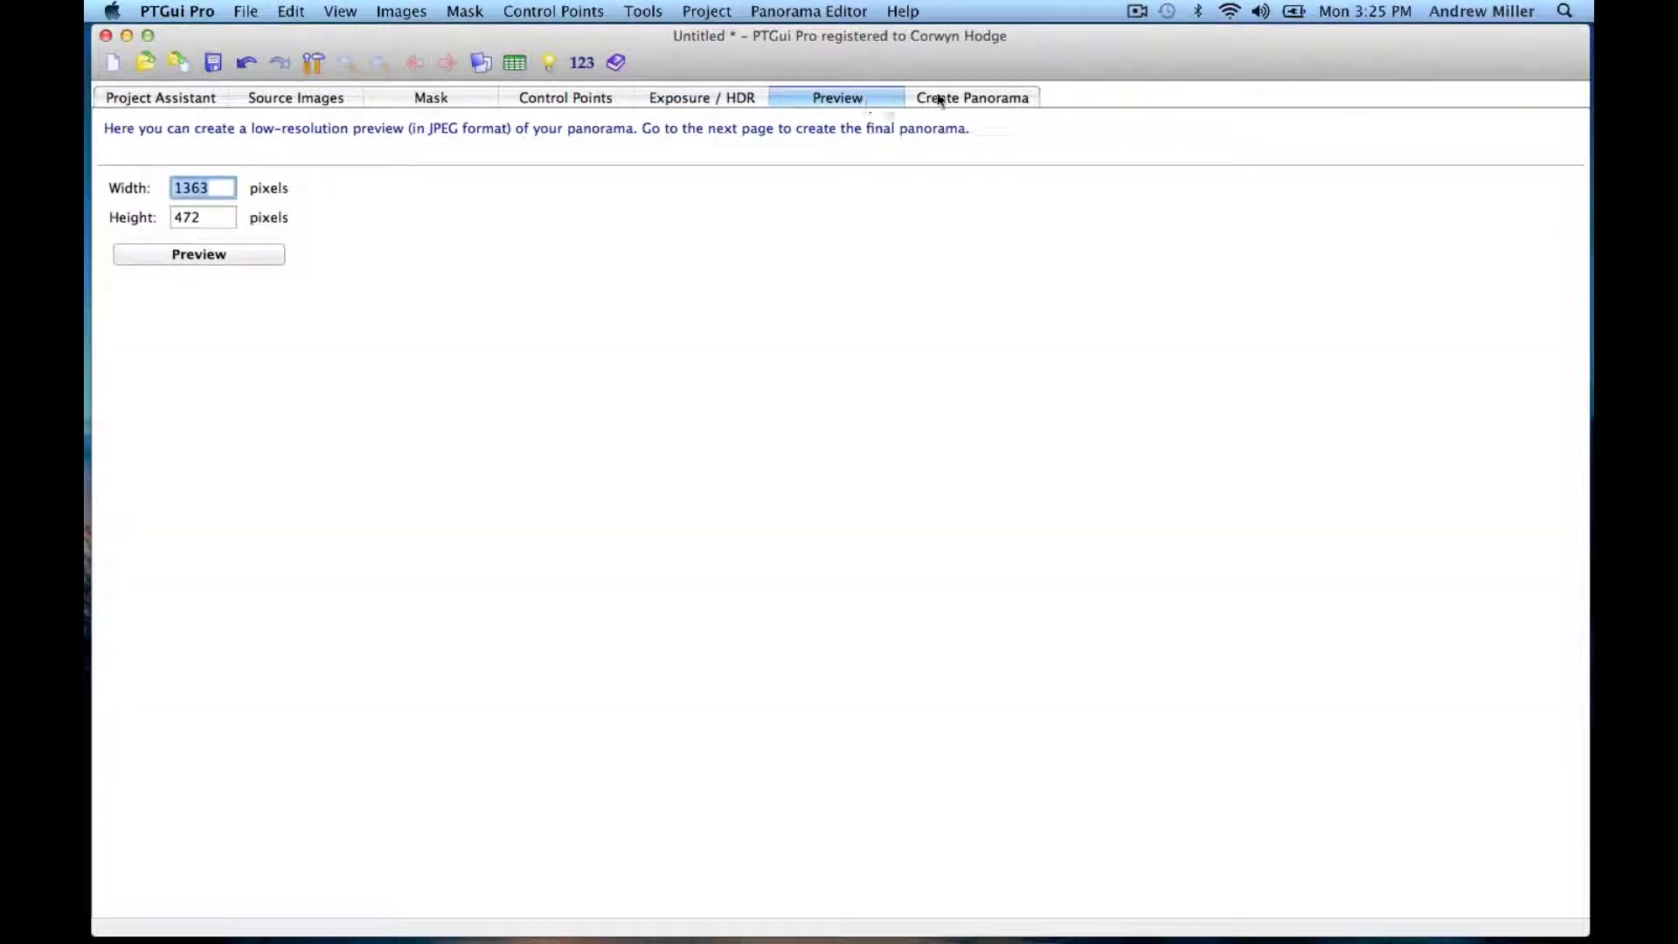
left_click(970, 100)
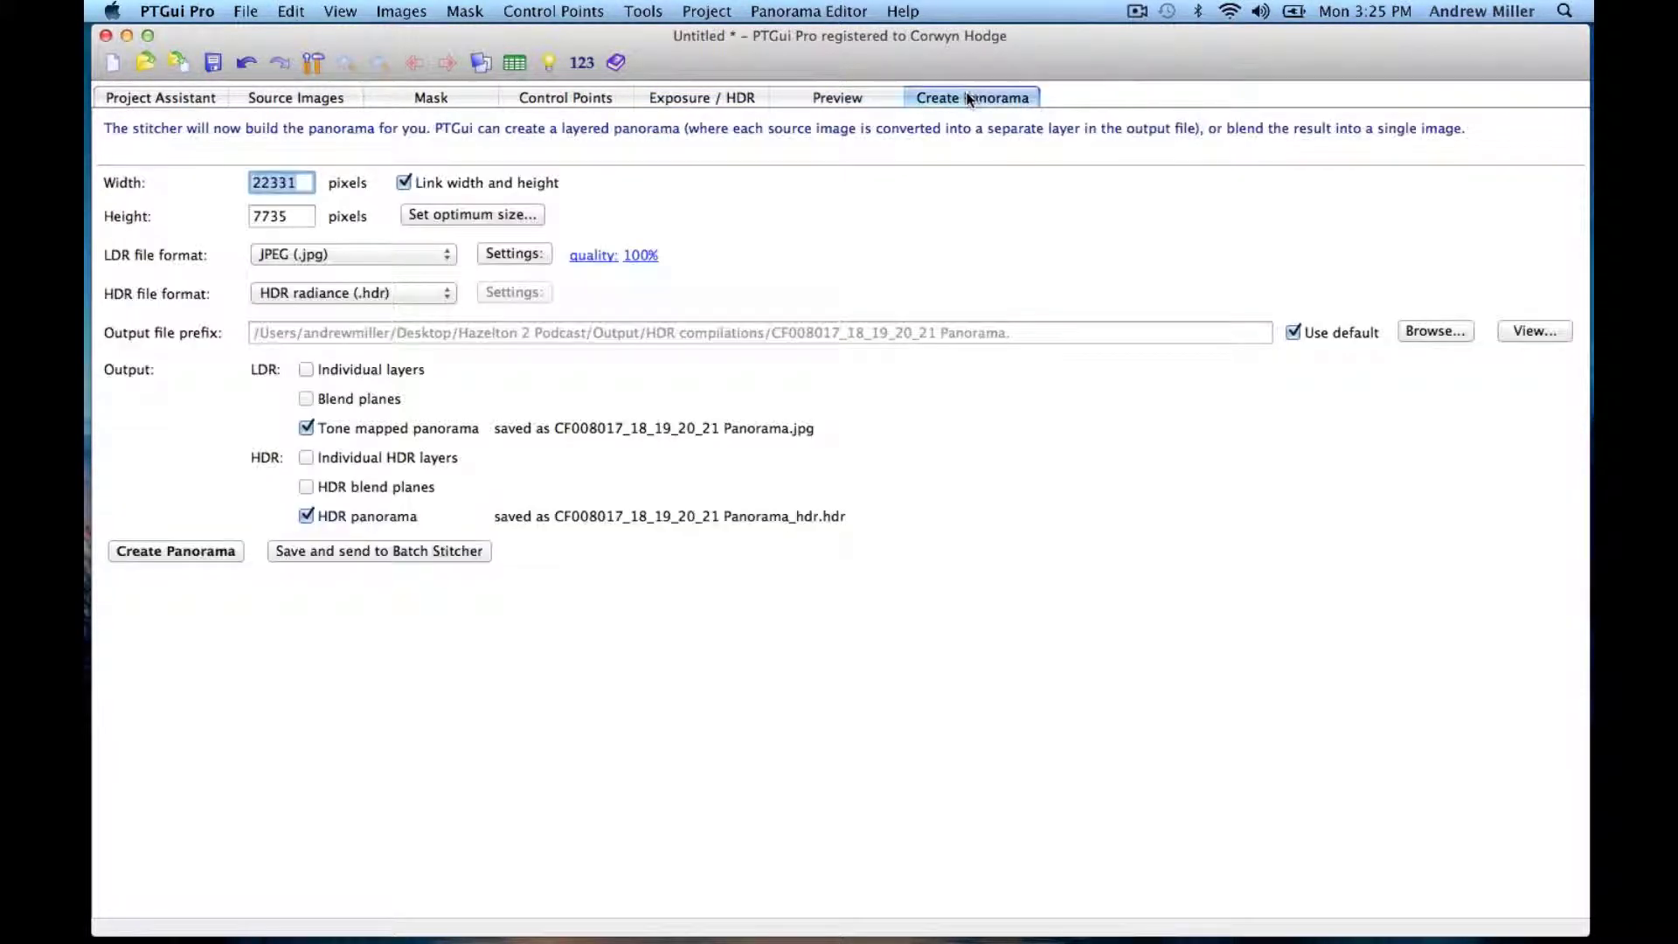
left_click(467, 218)
left_click(472, 216)
left_click(306, 428)
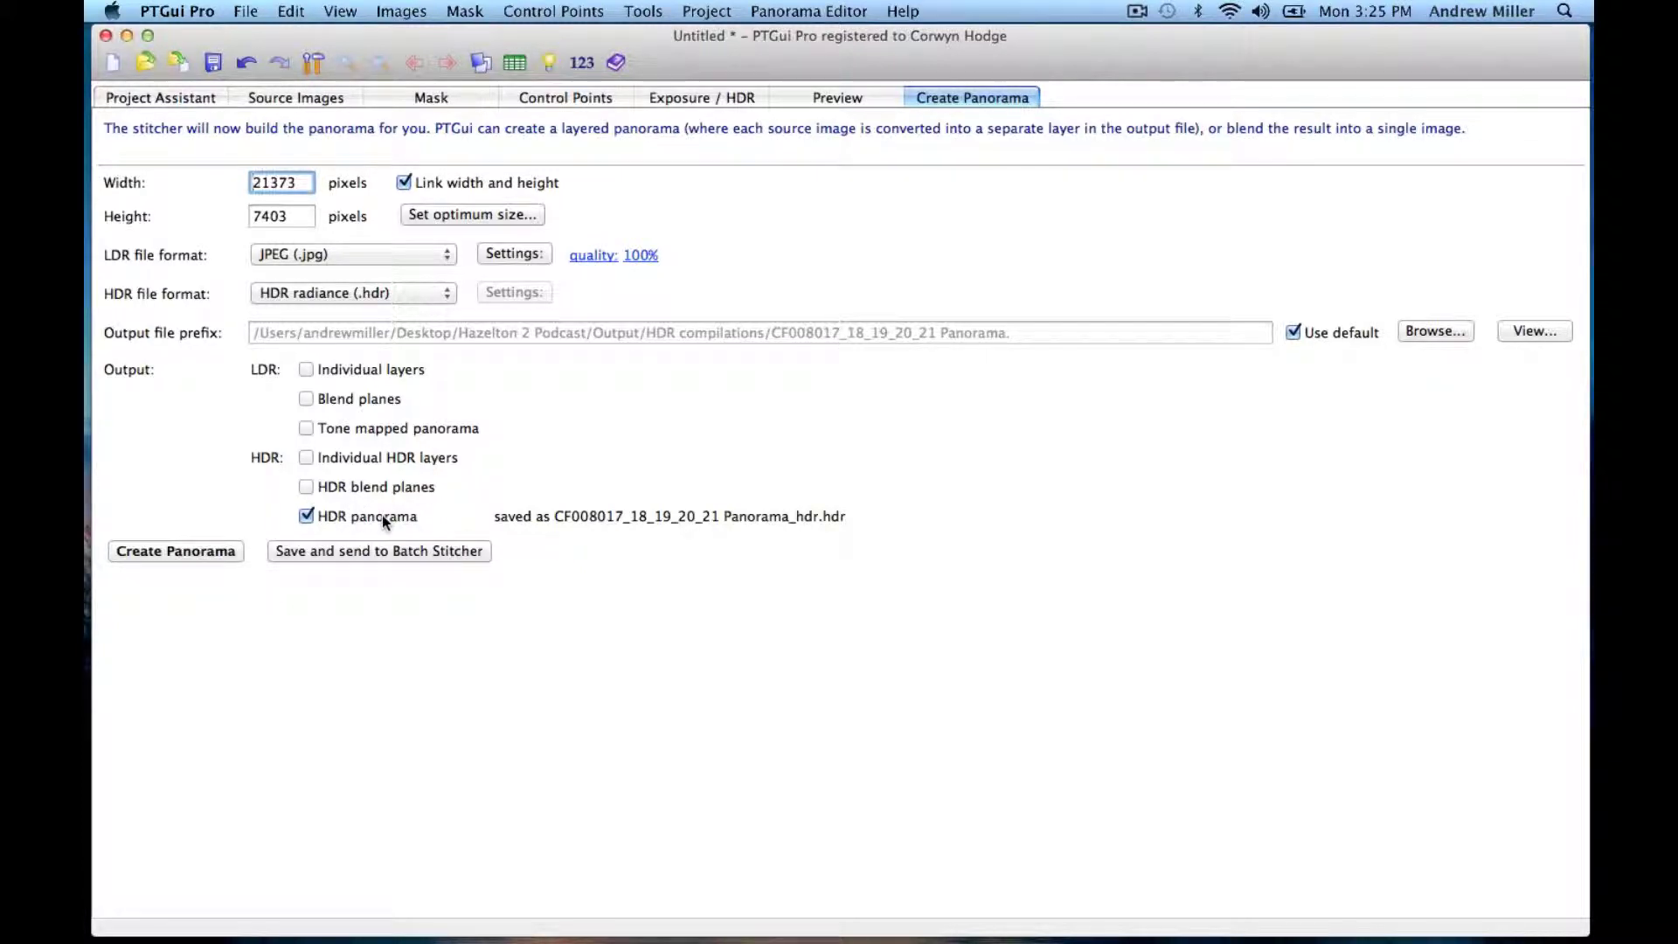
- Save the project in the Final Panoramic folder as CF008017_18_19_20_21 Panorama and send it to the Batch Stitcher
left_click(335, 556)
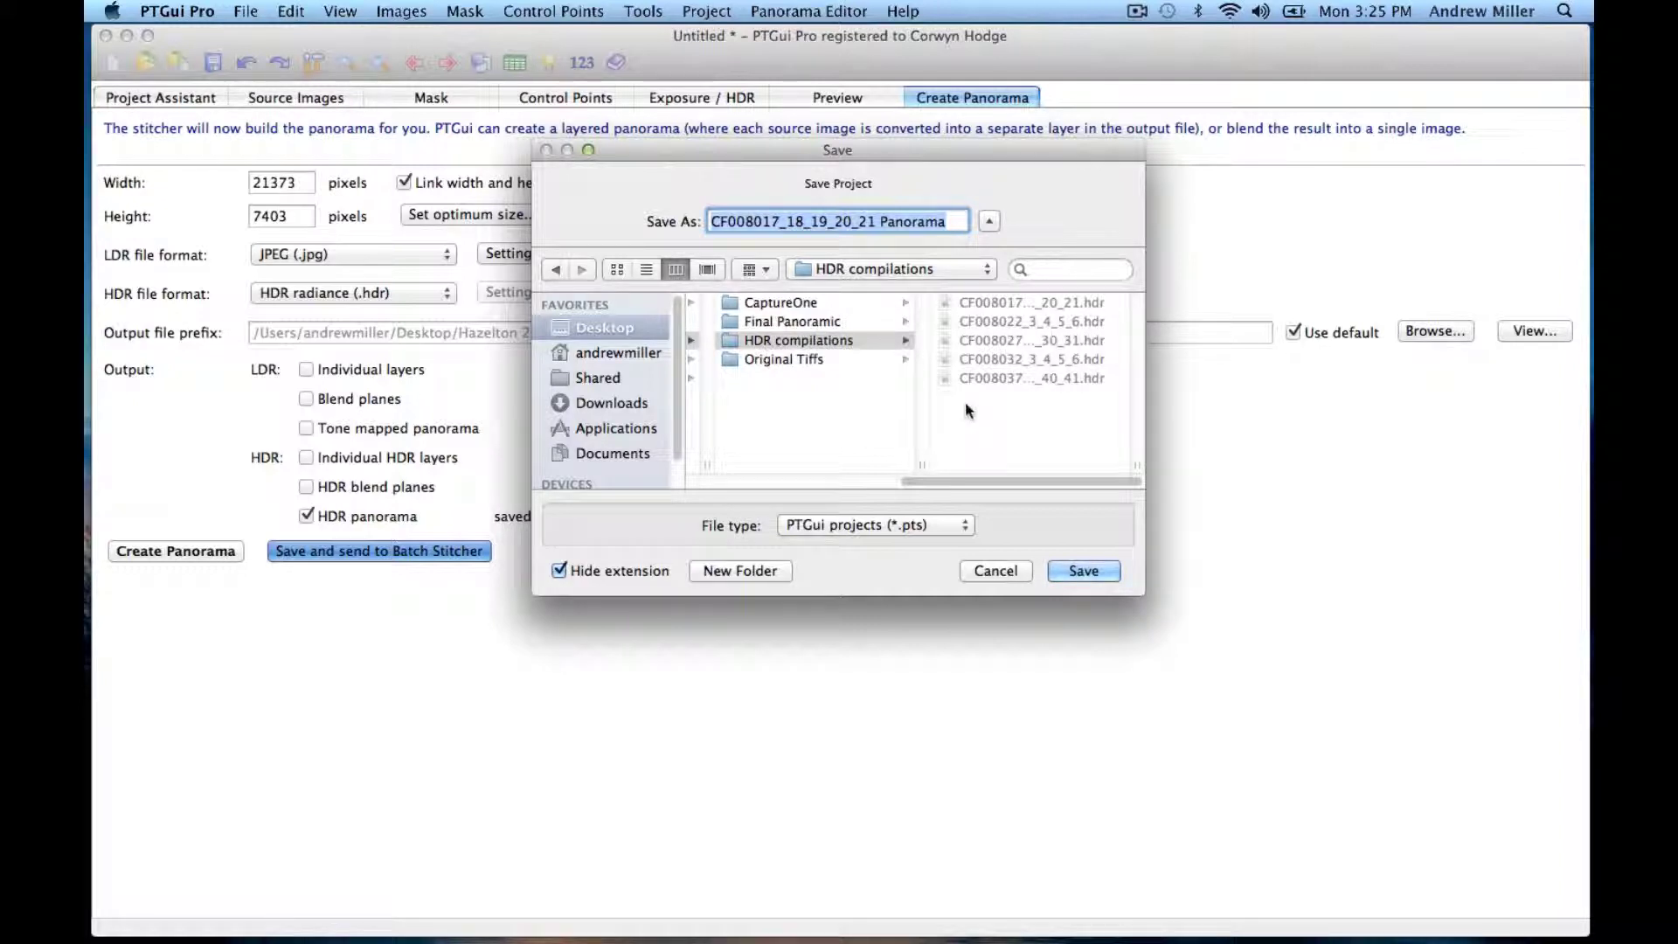
left_click(865, 321)
left_click(1089, 577)
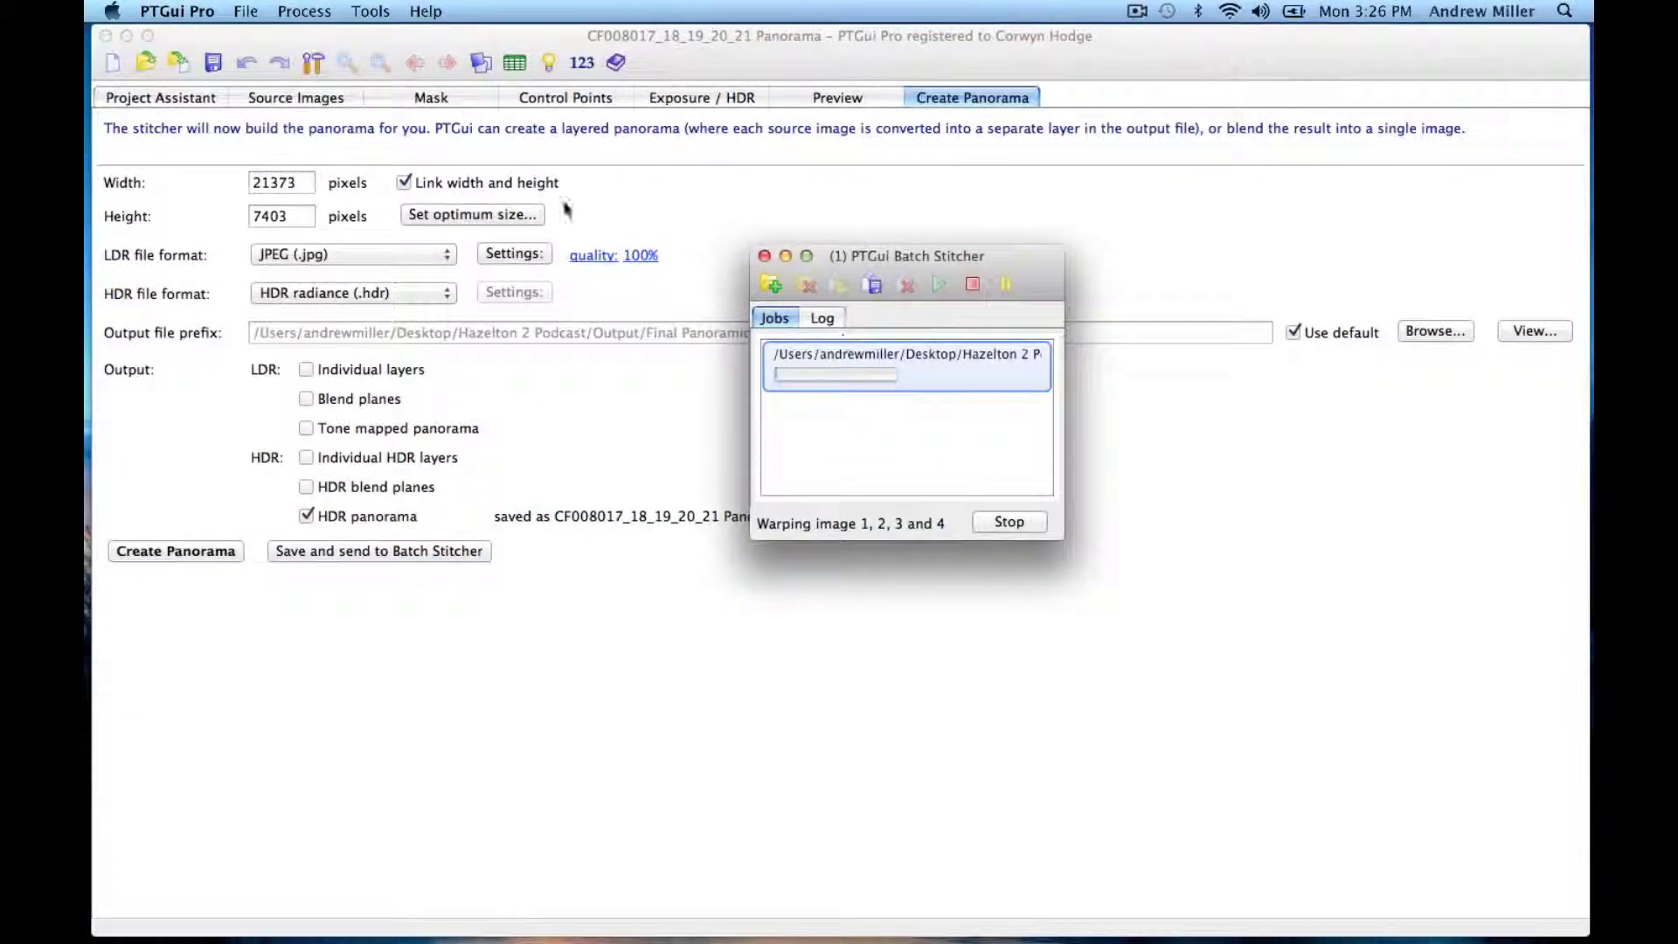
- Close the main PTGui Pro project window and move the Batch Stitcher window out of the way
left_click_drag(904, 253, 1310, 232)
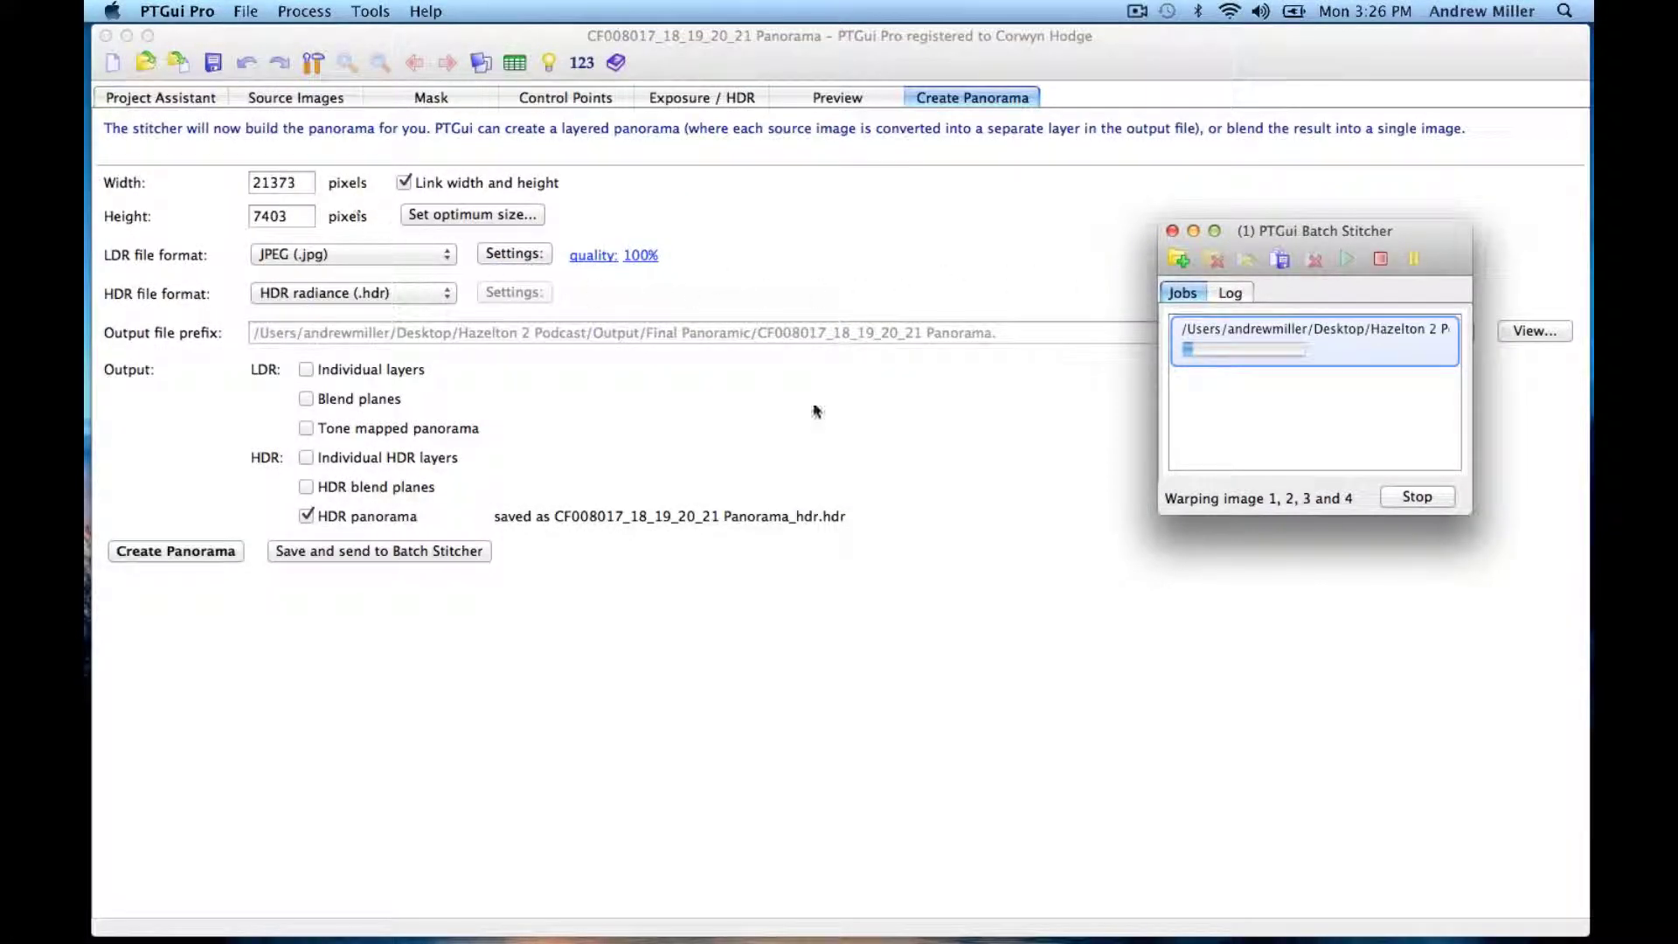
left_click(105, 35)
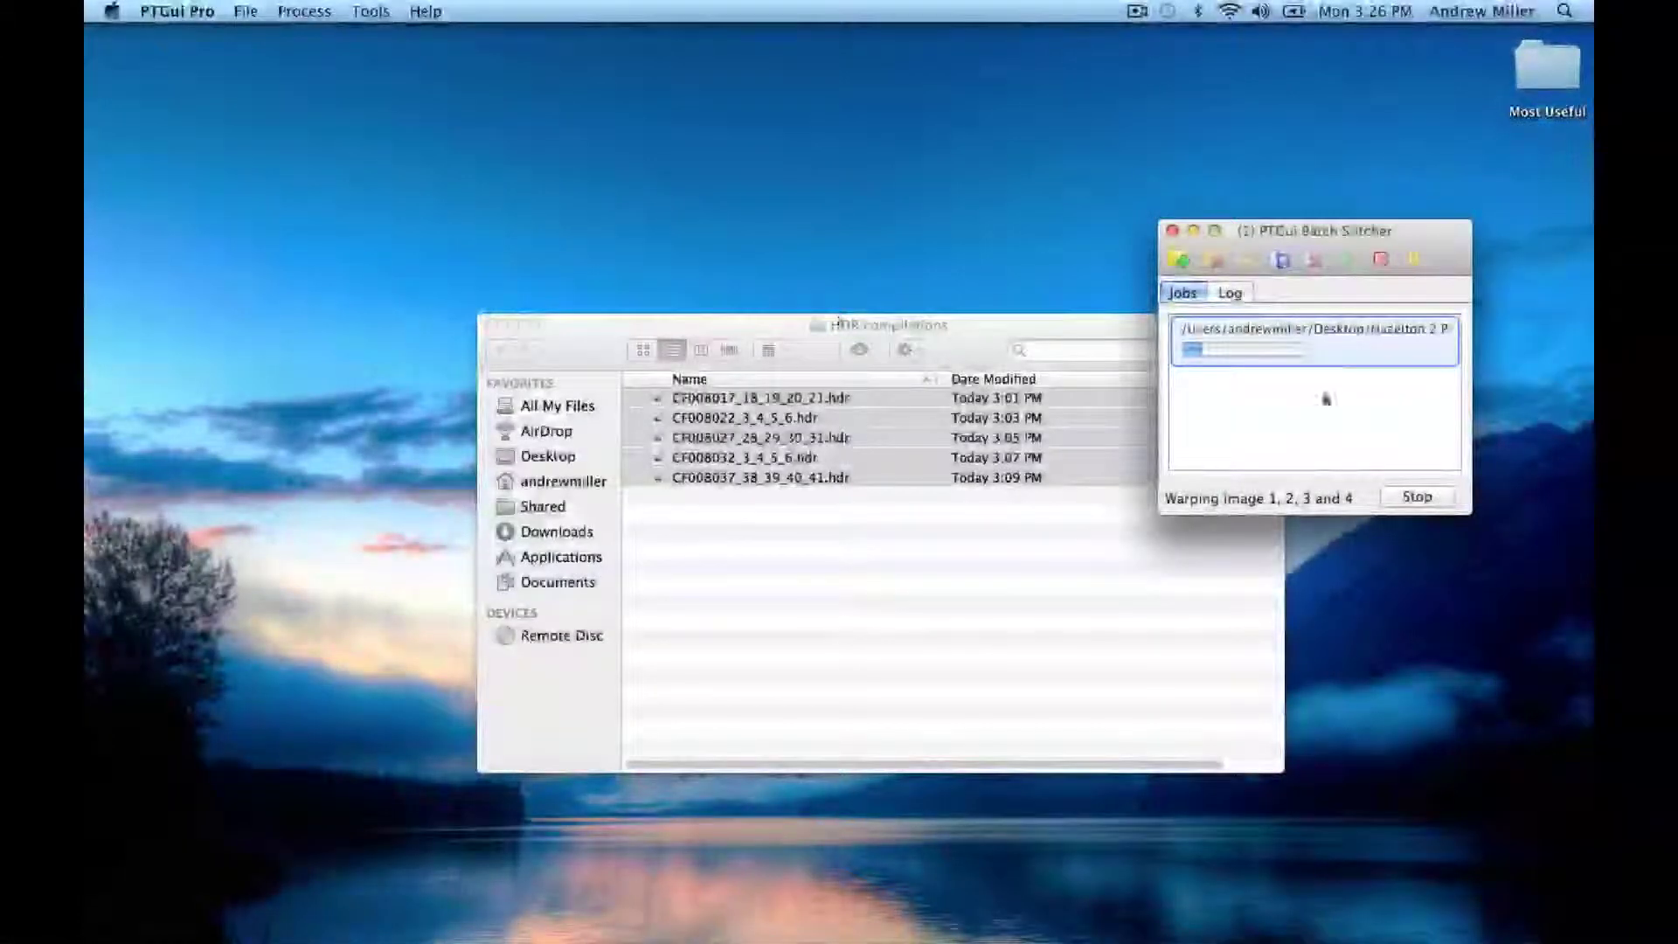
left_click_drag(1353, 231, 1372, 48)
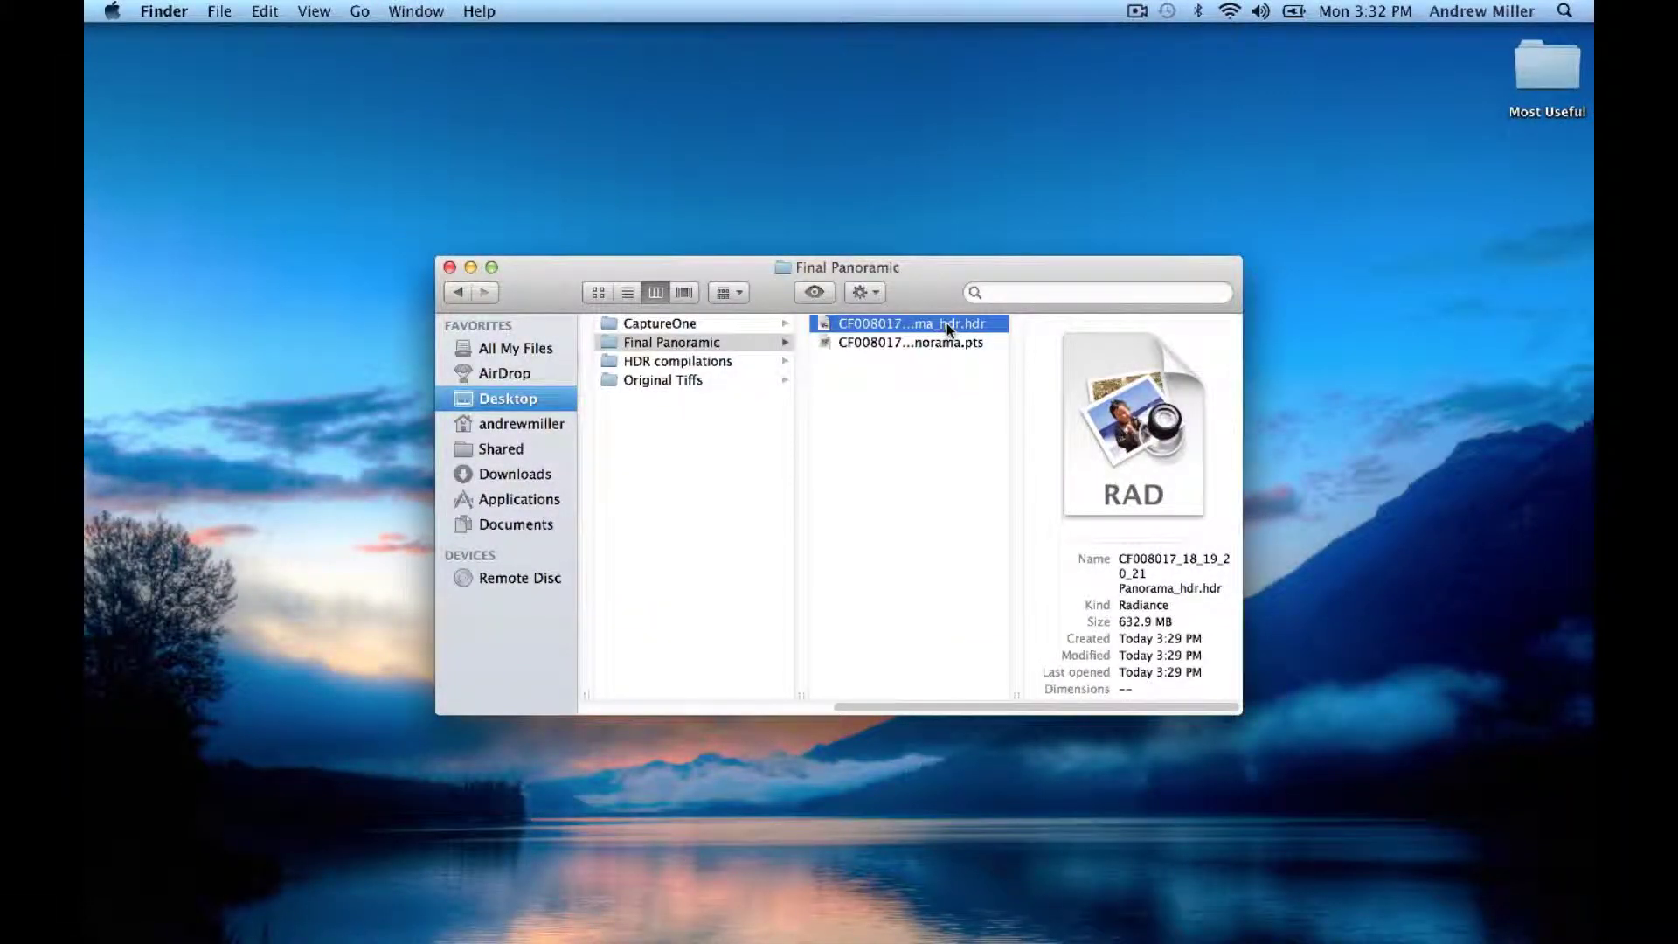
- Open the HDR panorama from the Final Panoramic folder in Photomatix Pro without preview mode and start tone mapping it
left_click_drag(946, 322, 280, 896)
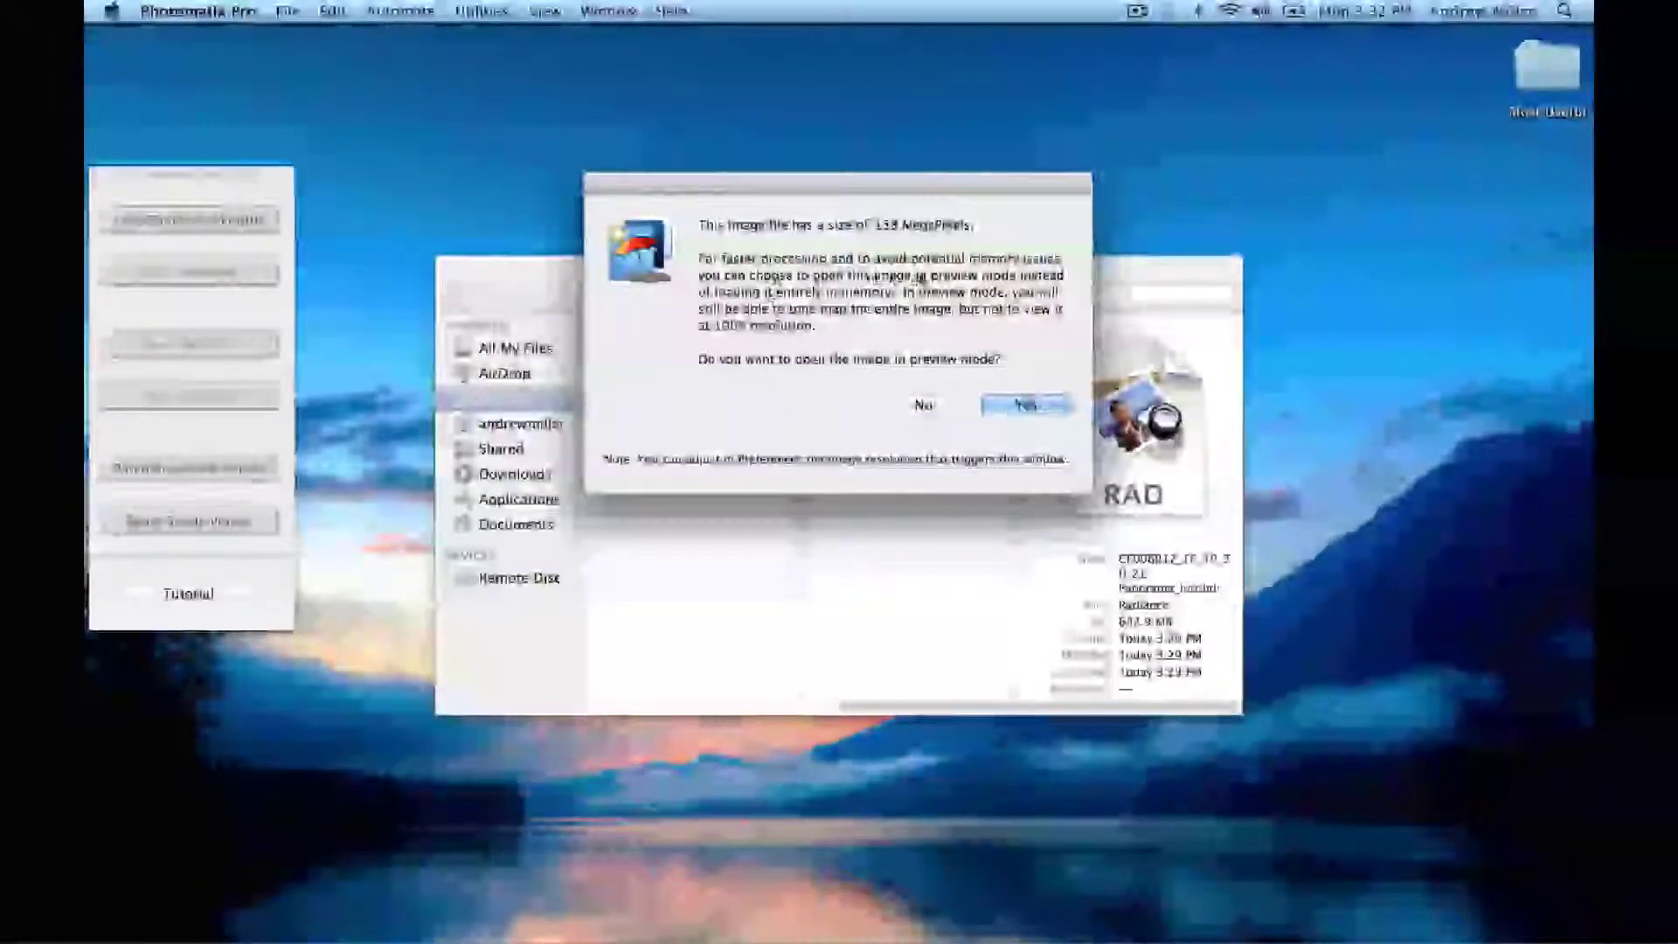
left_click(922, 407)
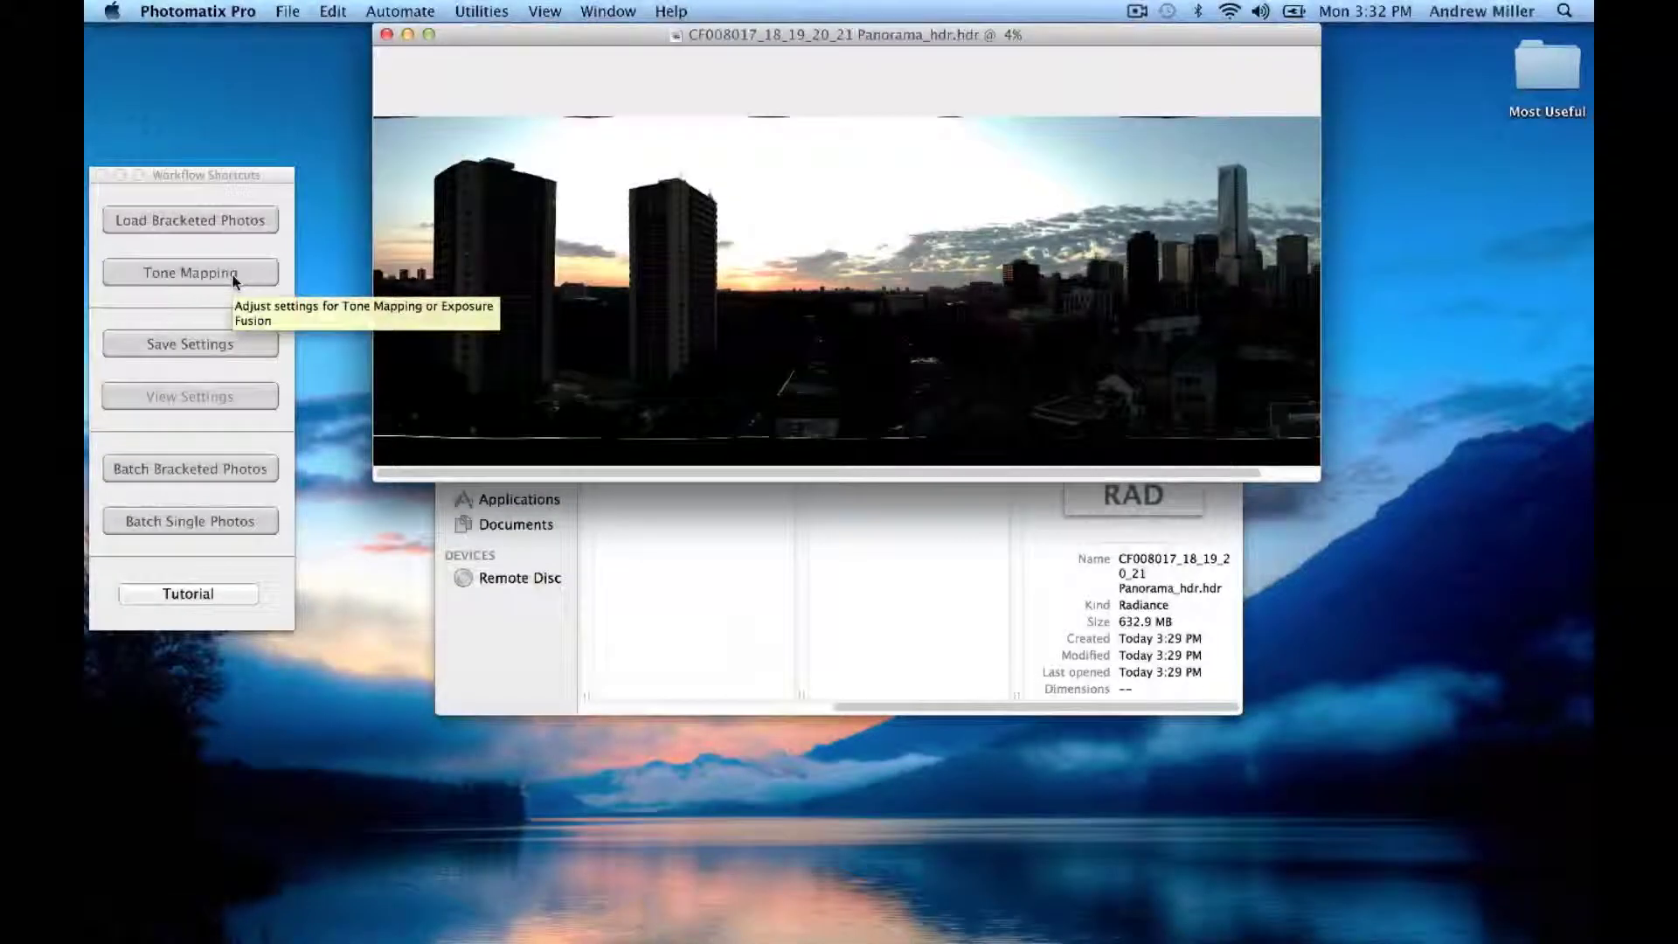
left_click(234, 280)
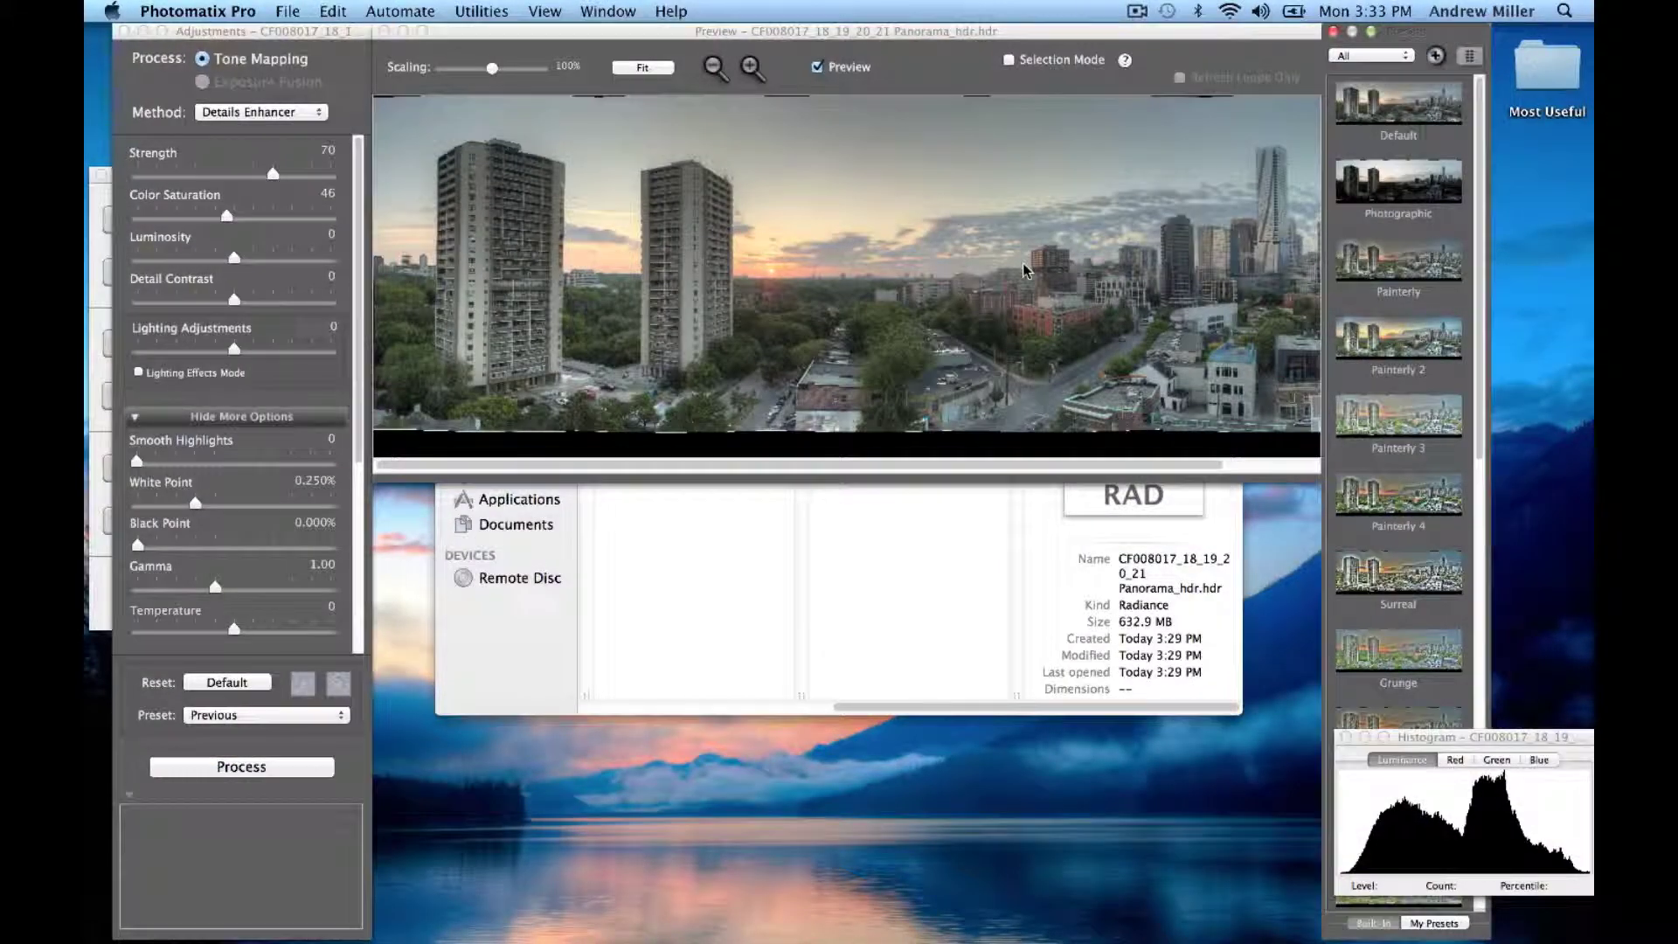
left_click_drag(902, 40, 901, 80)
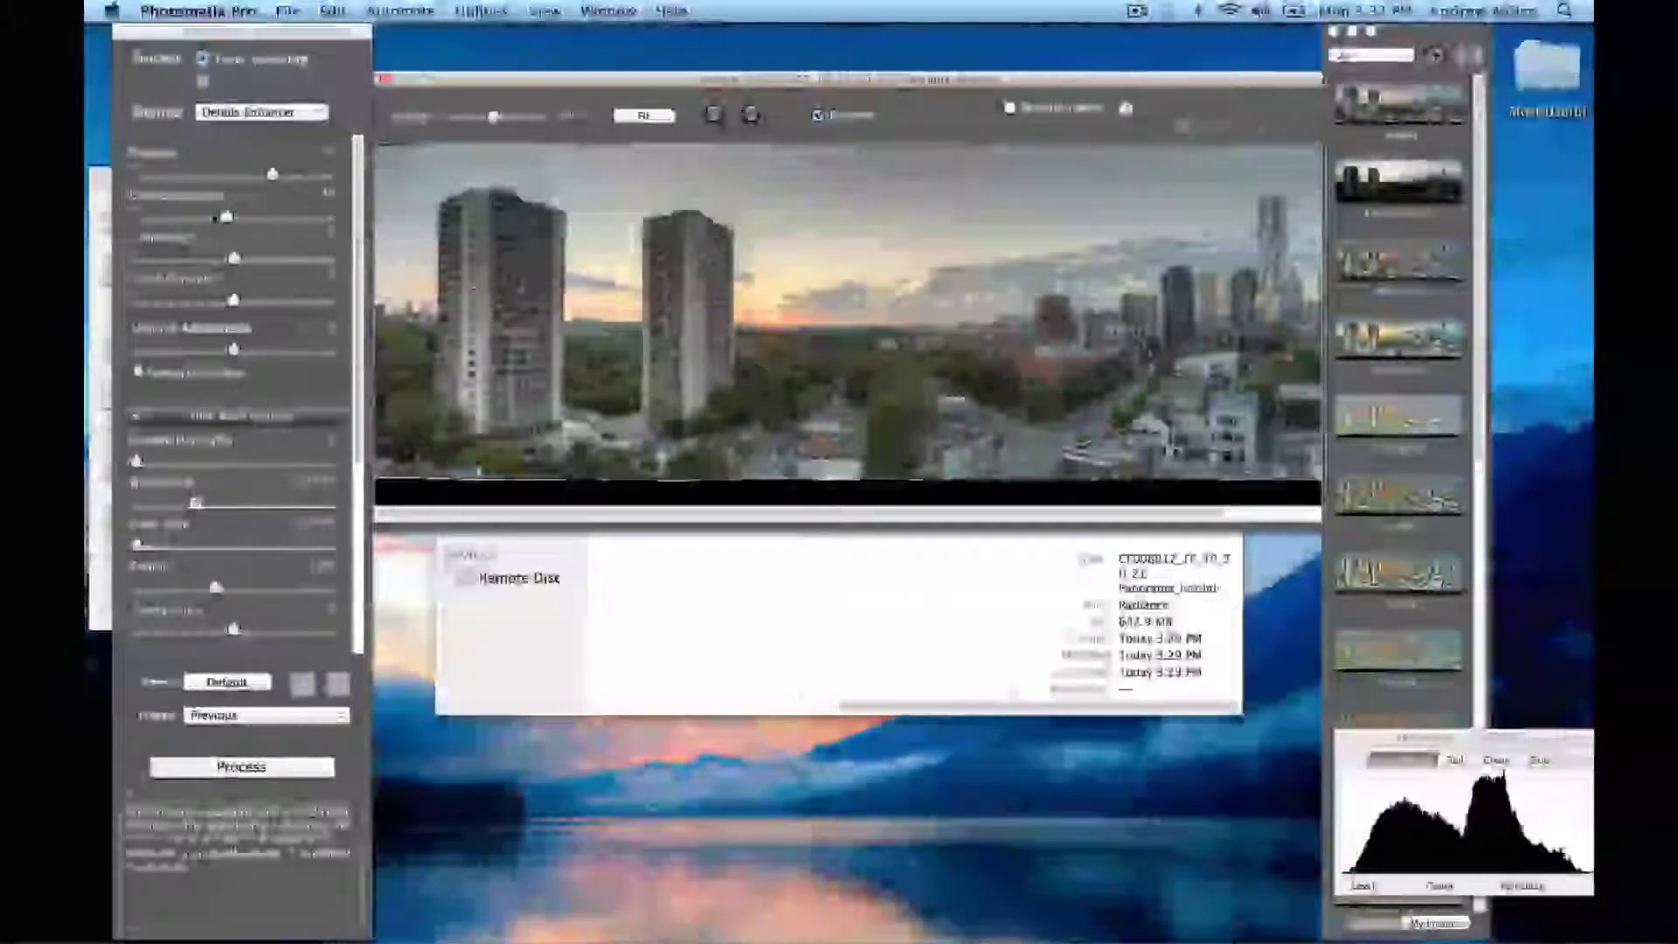
left_click(234, 766)
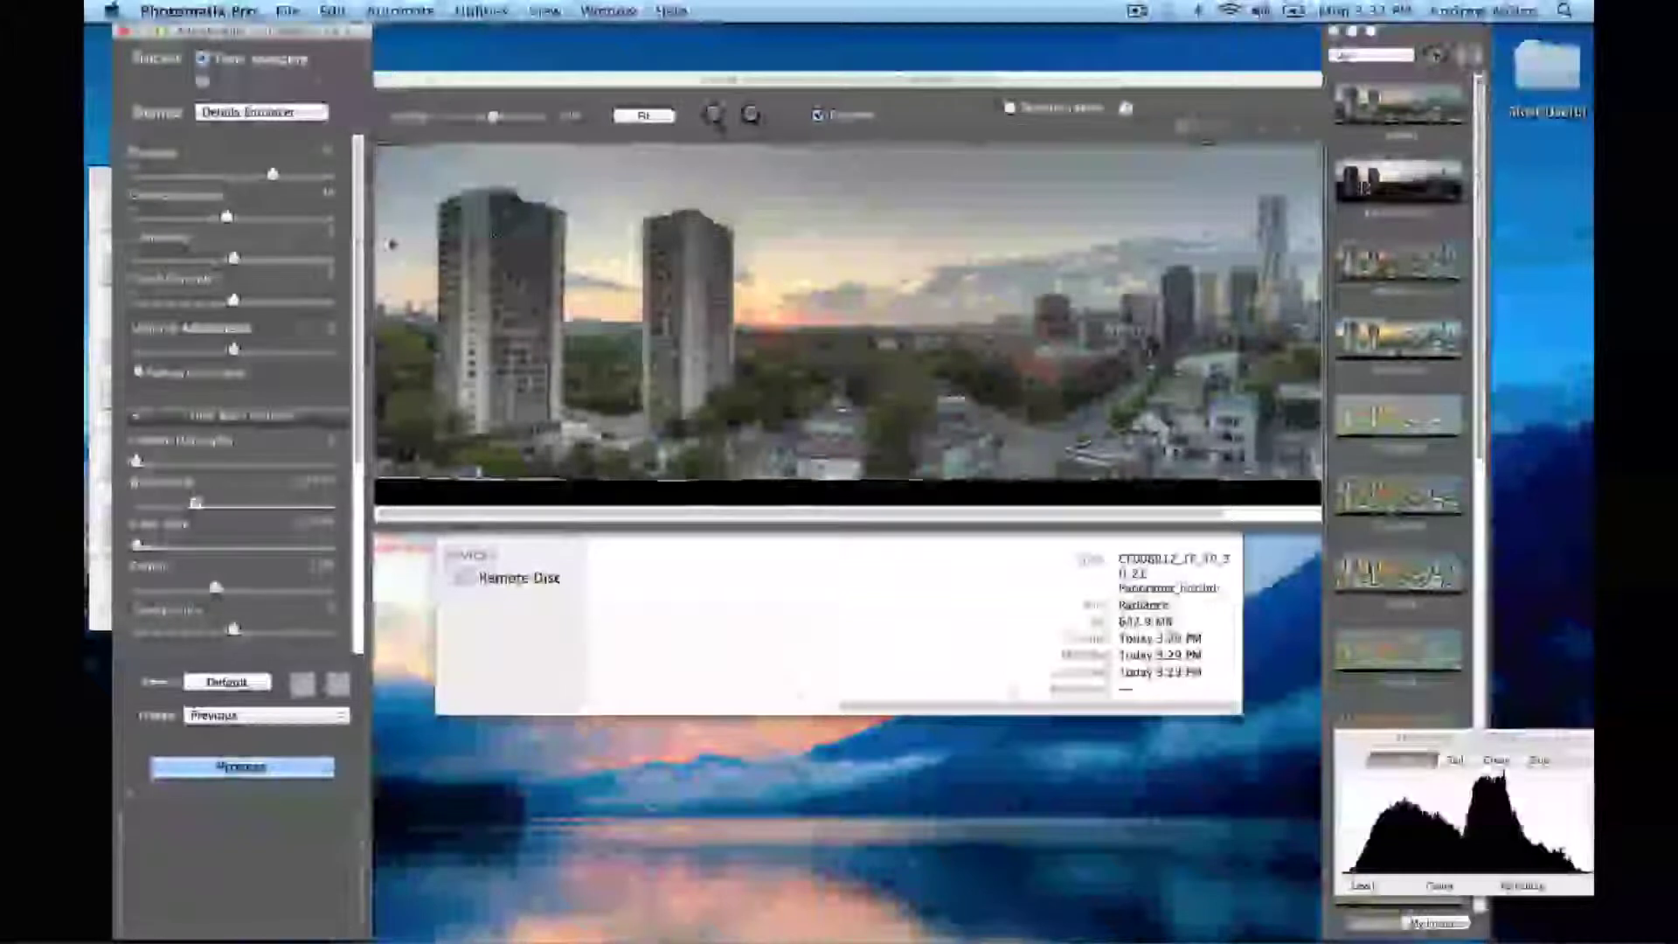
- Raise Color Saturation to slightly below maximum and Strength to maximum, and increase Luminosity, Detail Contrast and Lighting Adjustments moderately
left_click(332, 219)
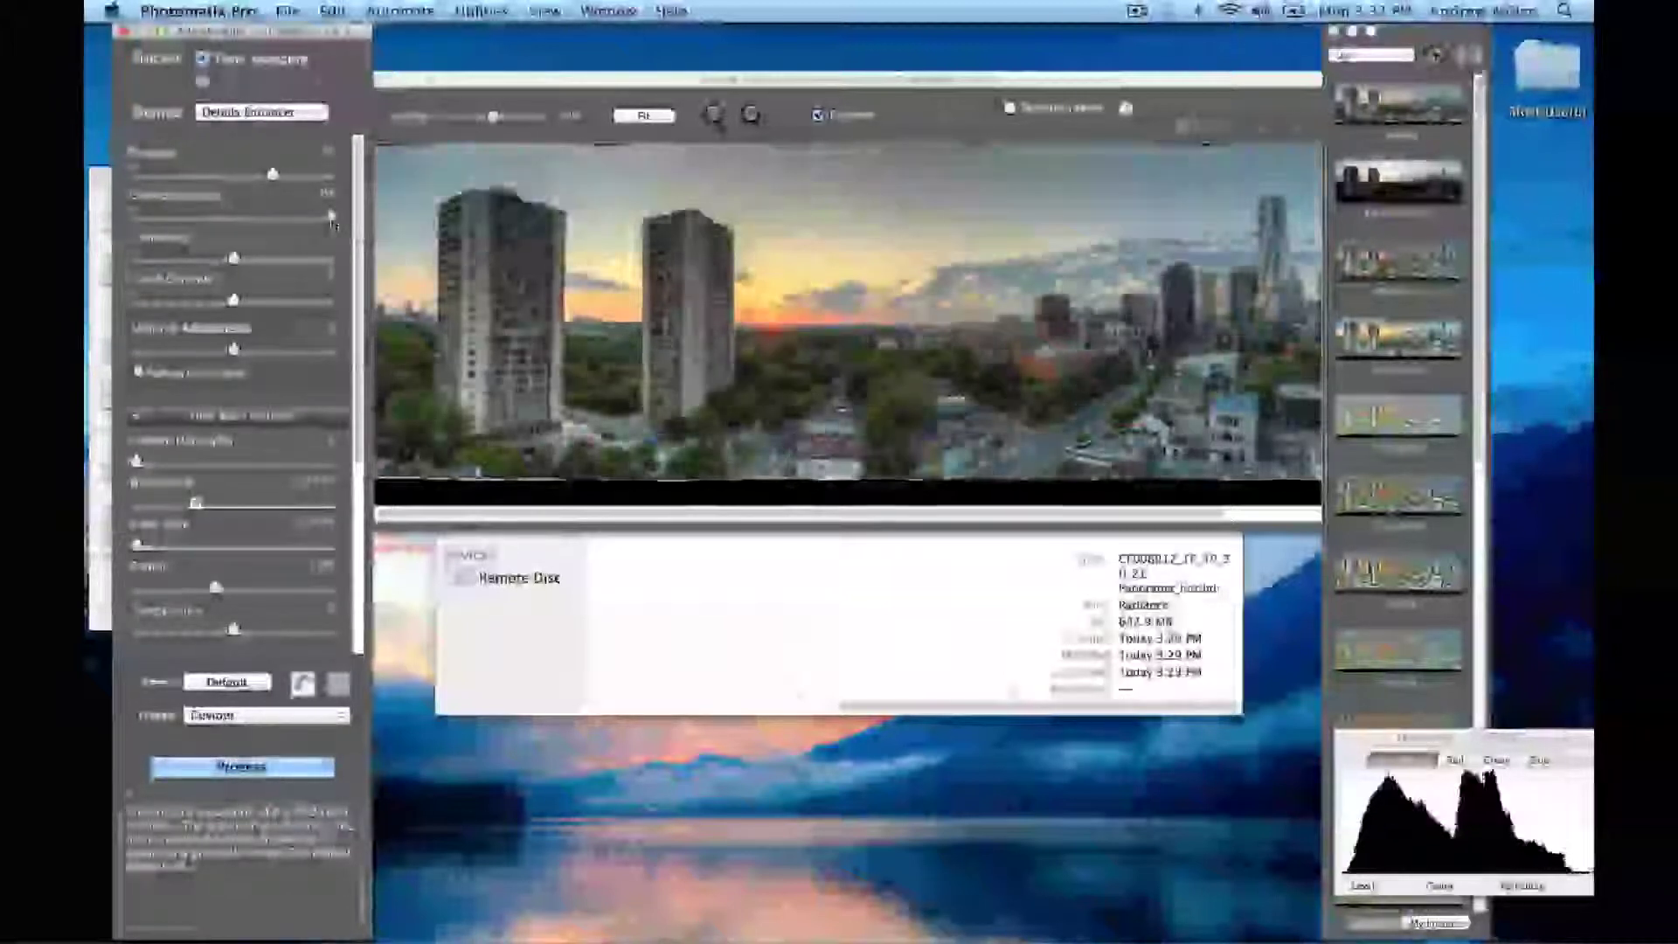
left_click_drag(332, 223, 315, 226)
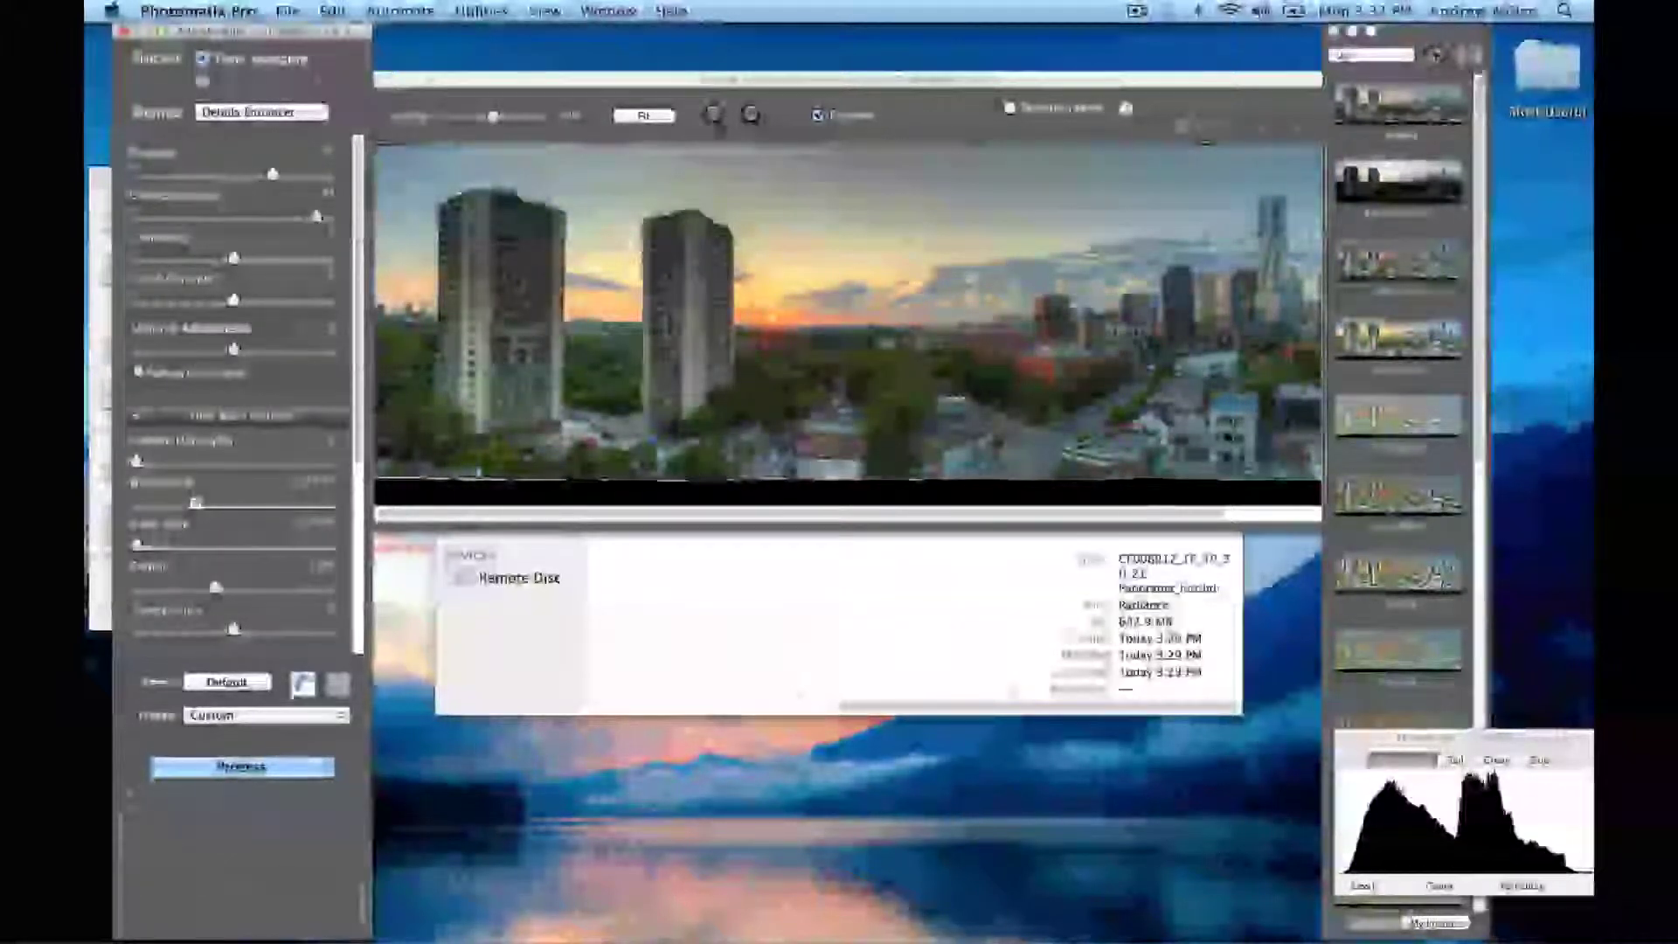
left_click(331, 175)
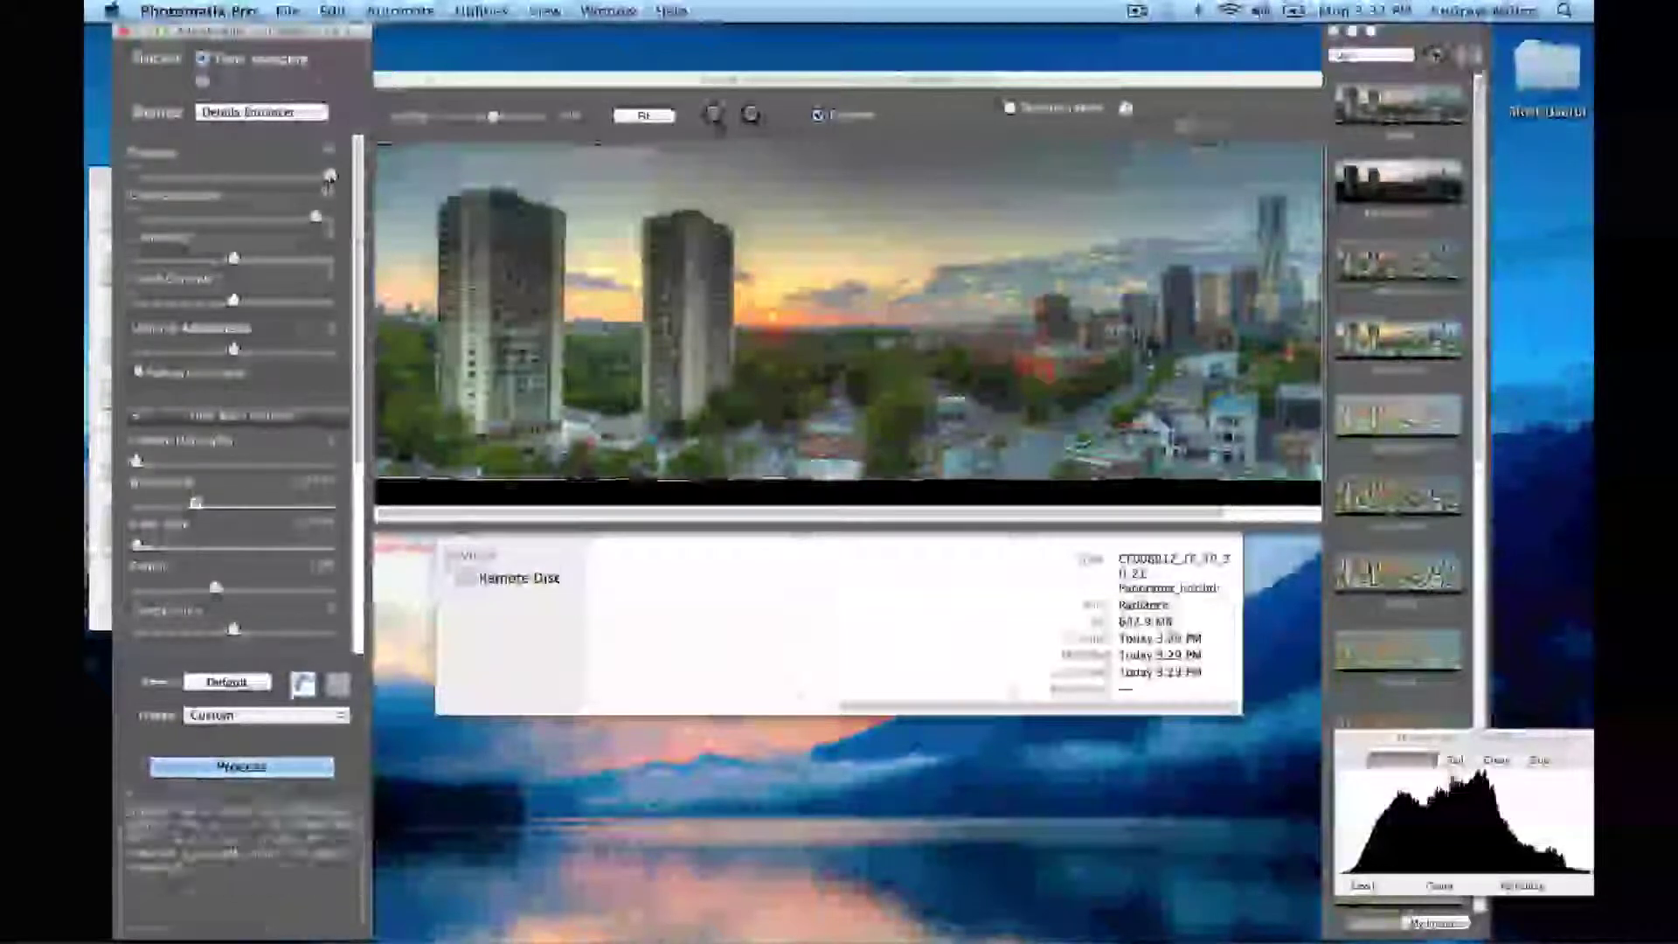
left_click_drag(233, 258, 253, 301)
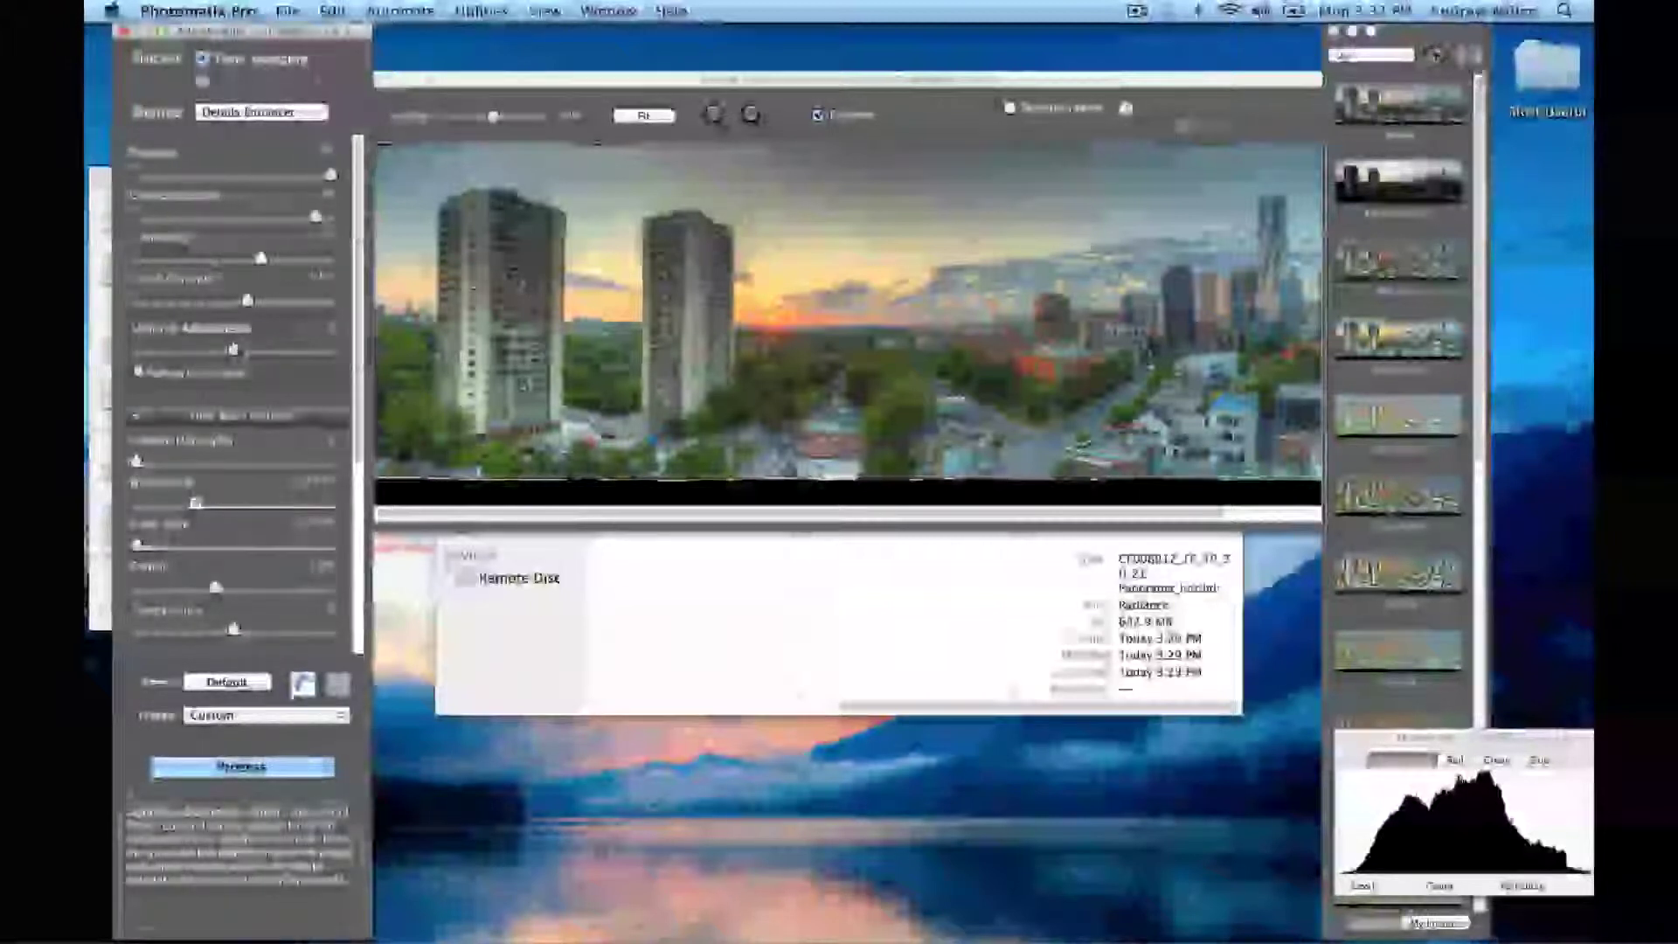
mouse_move(261, 354)
left_mouse_down()
mouse_move(331, 356)
mouse_move(271, 353)
left_mouse_up()
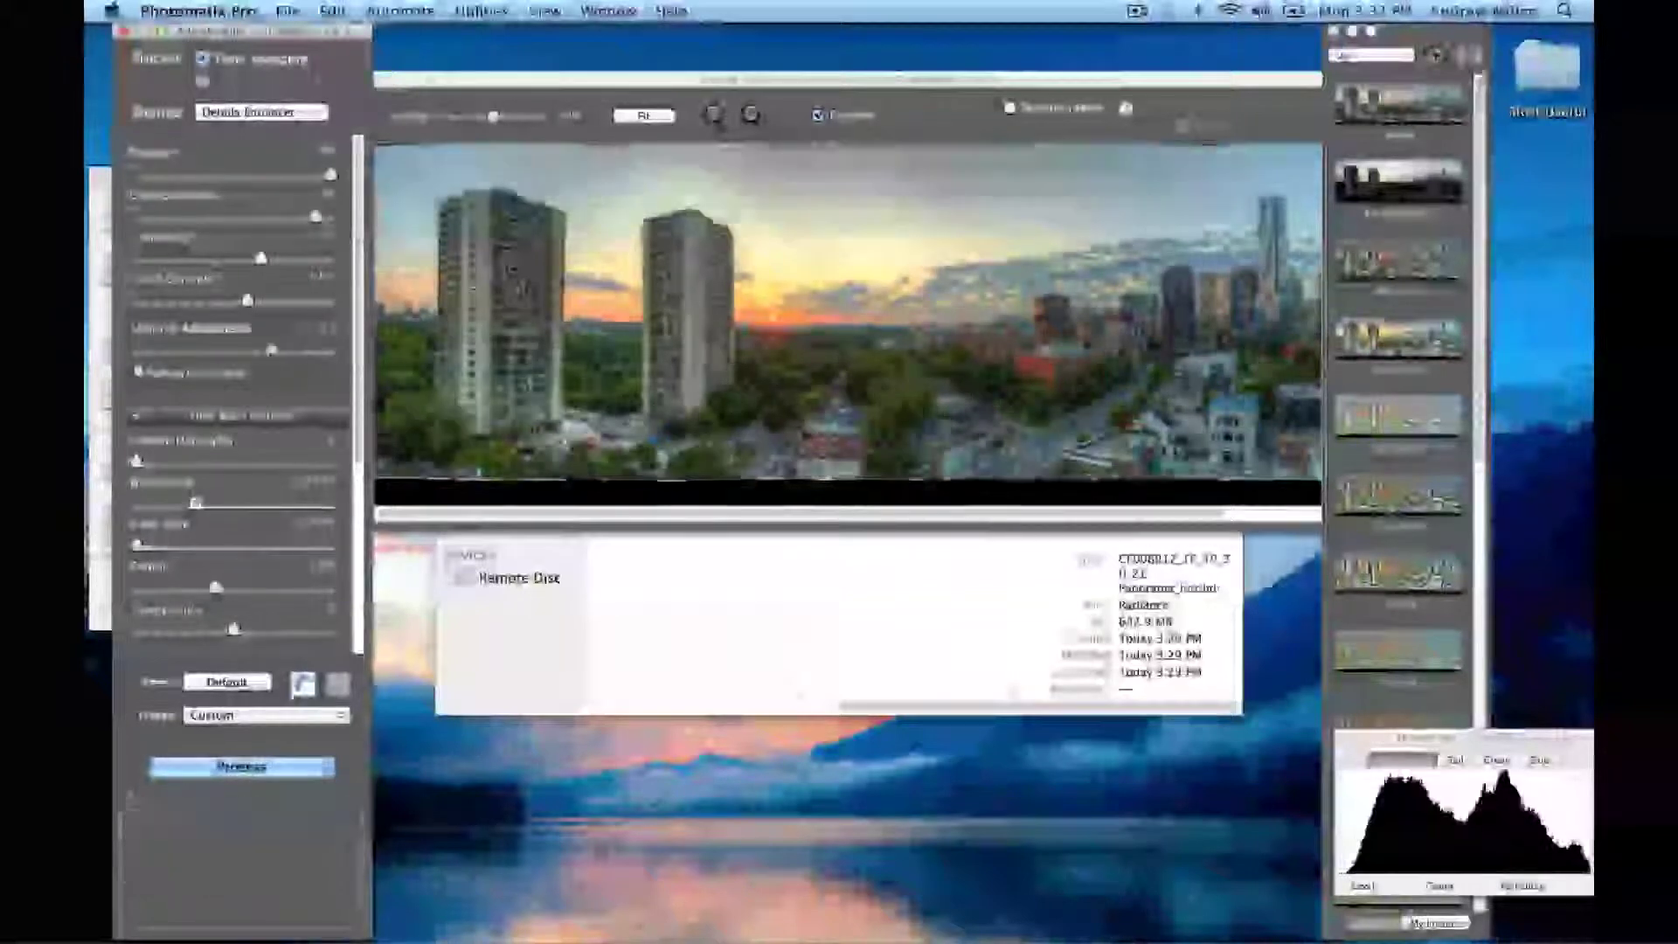
- Turn on Lighting Effects Mode, compare its natural and surreal styles and the mode's off state, and leave it on with the natural style
left_click(139, 373)
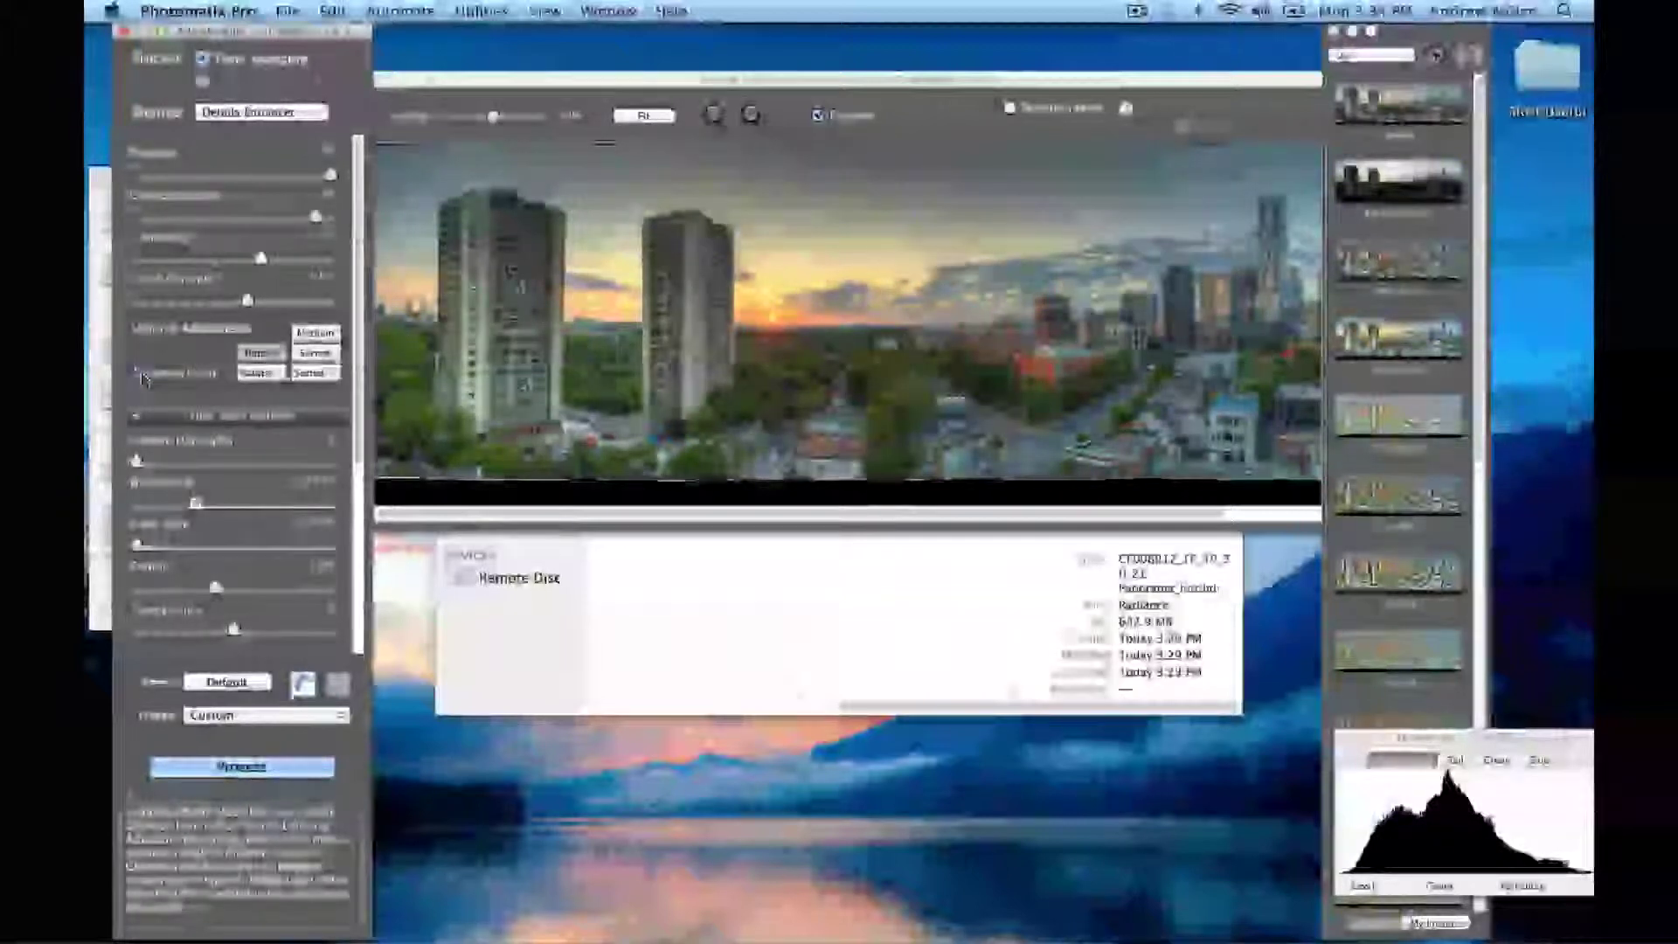
left_click(263, 373)
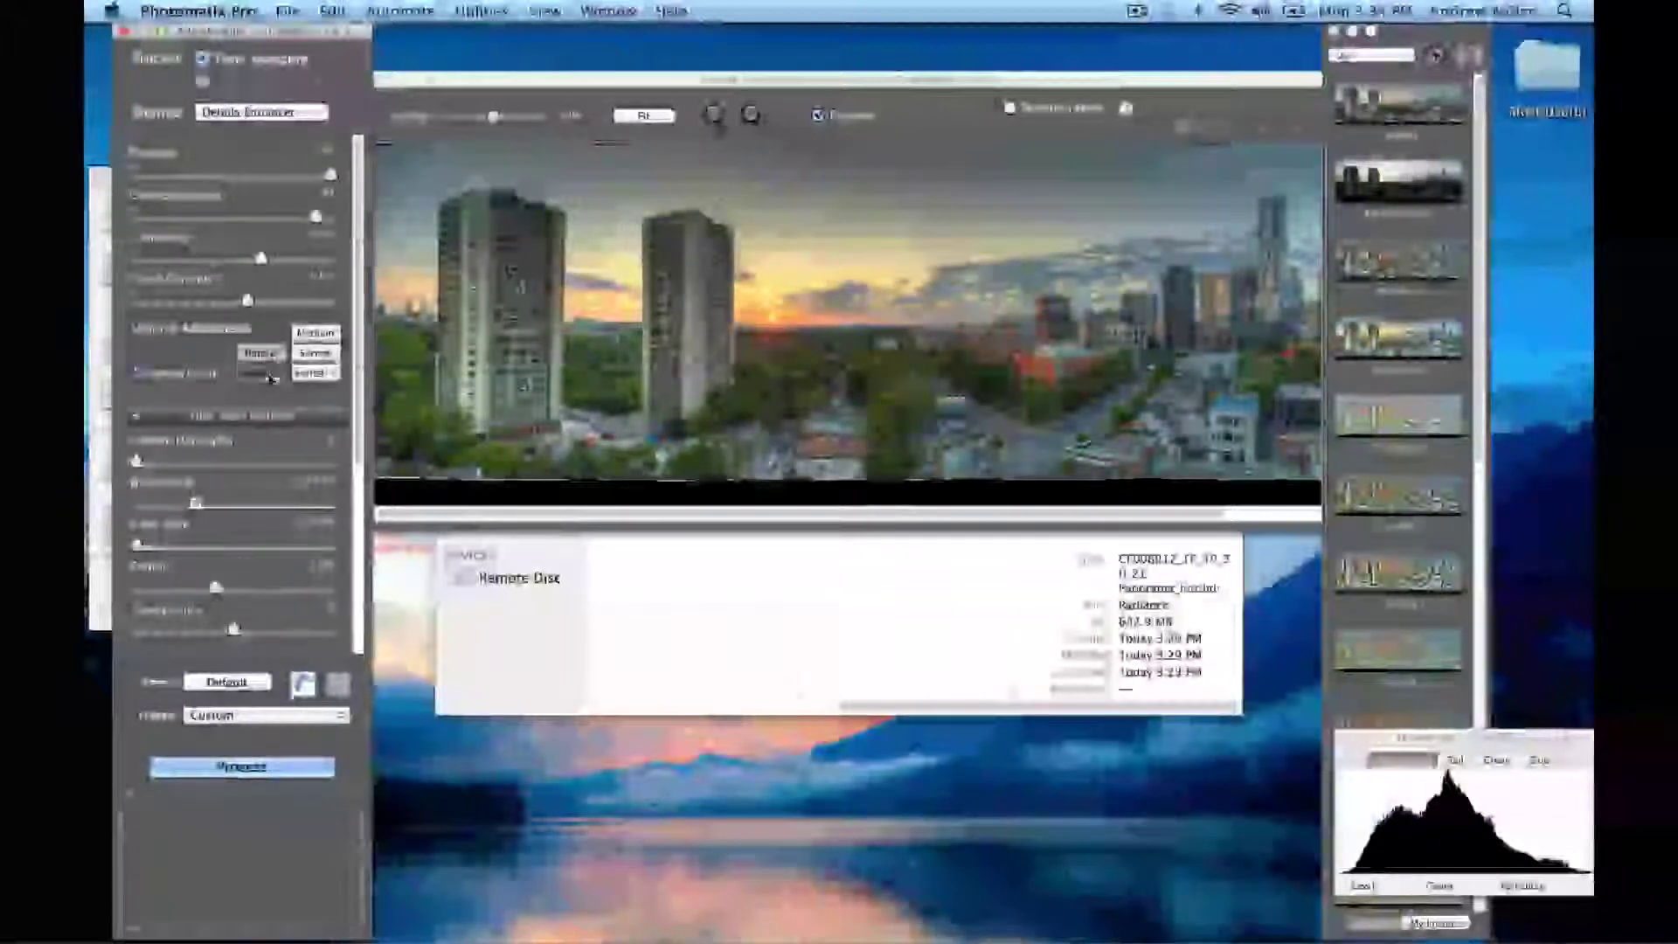
left_click(314, 350)
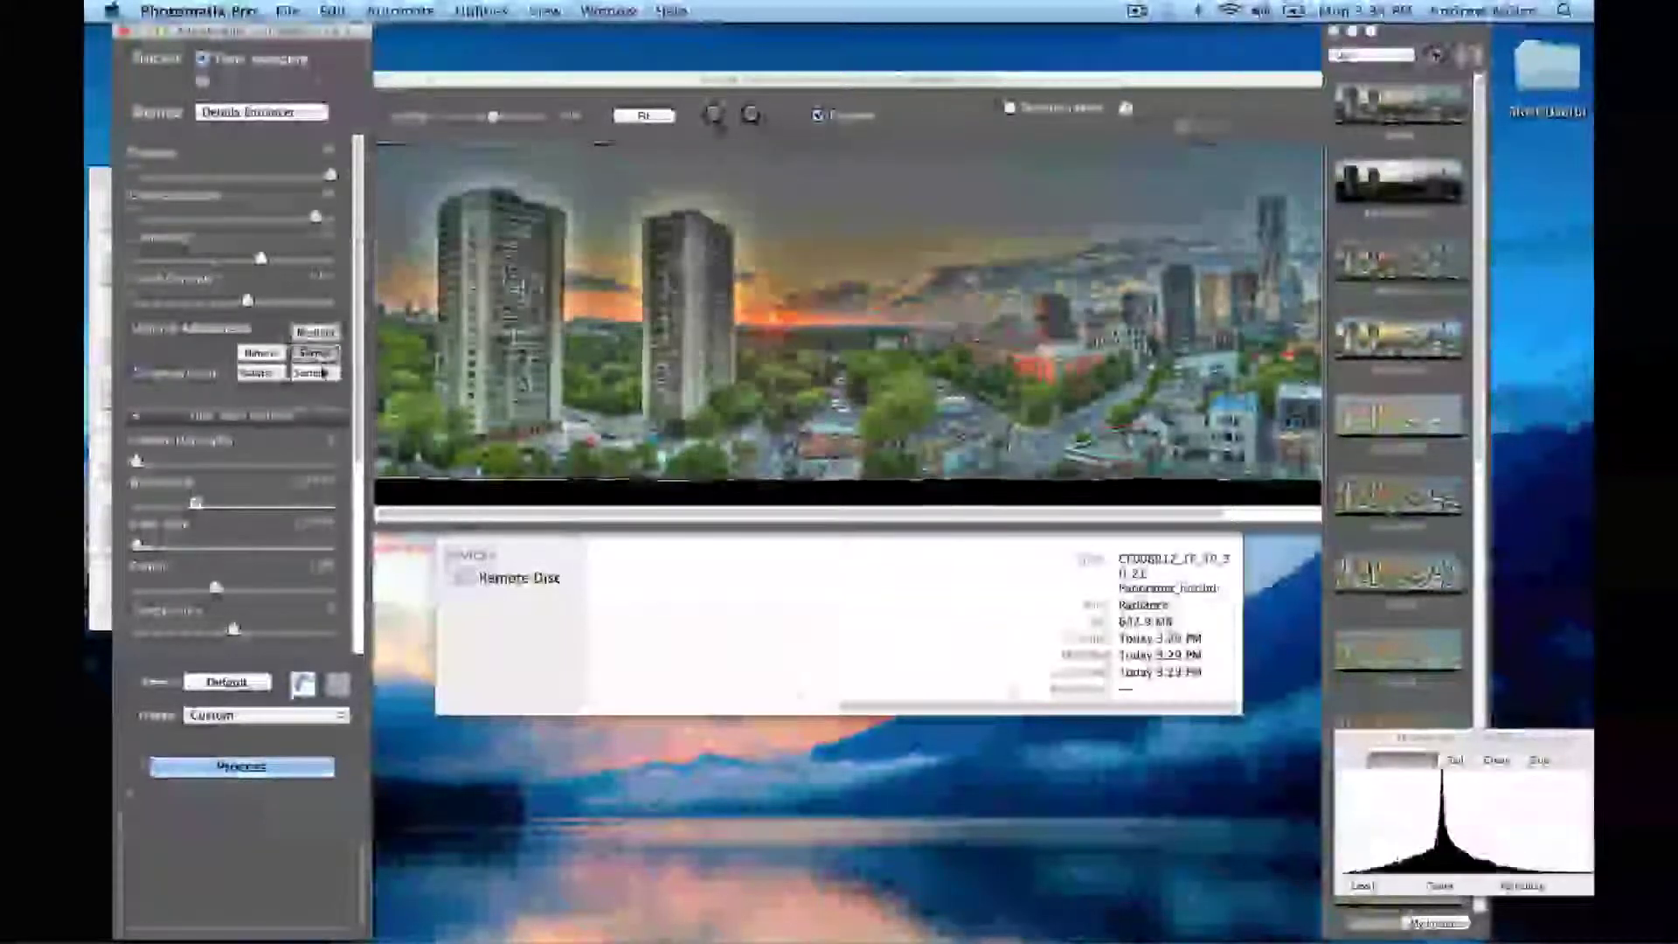
left_click(262, 354)
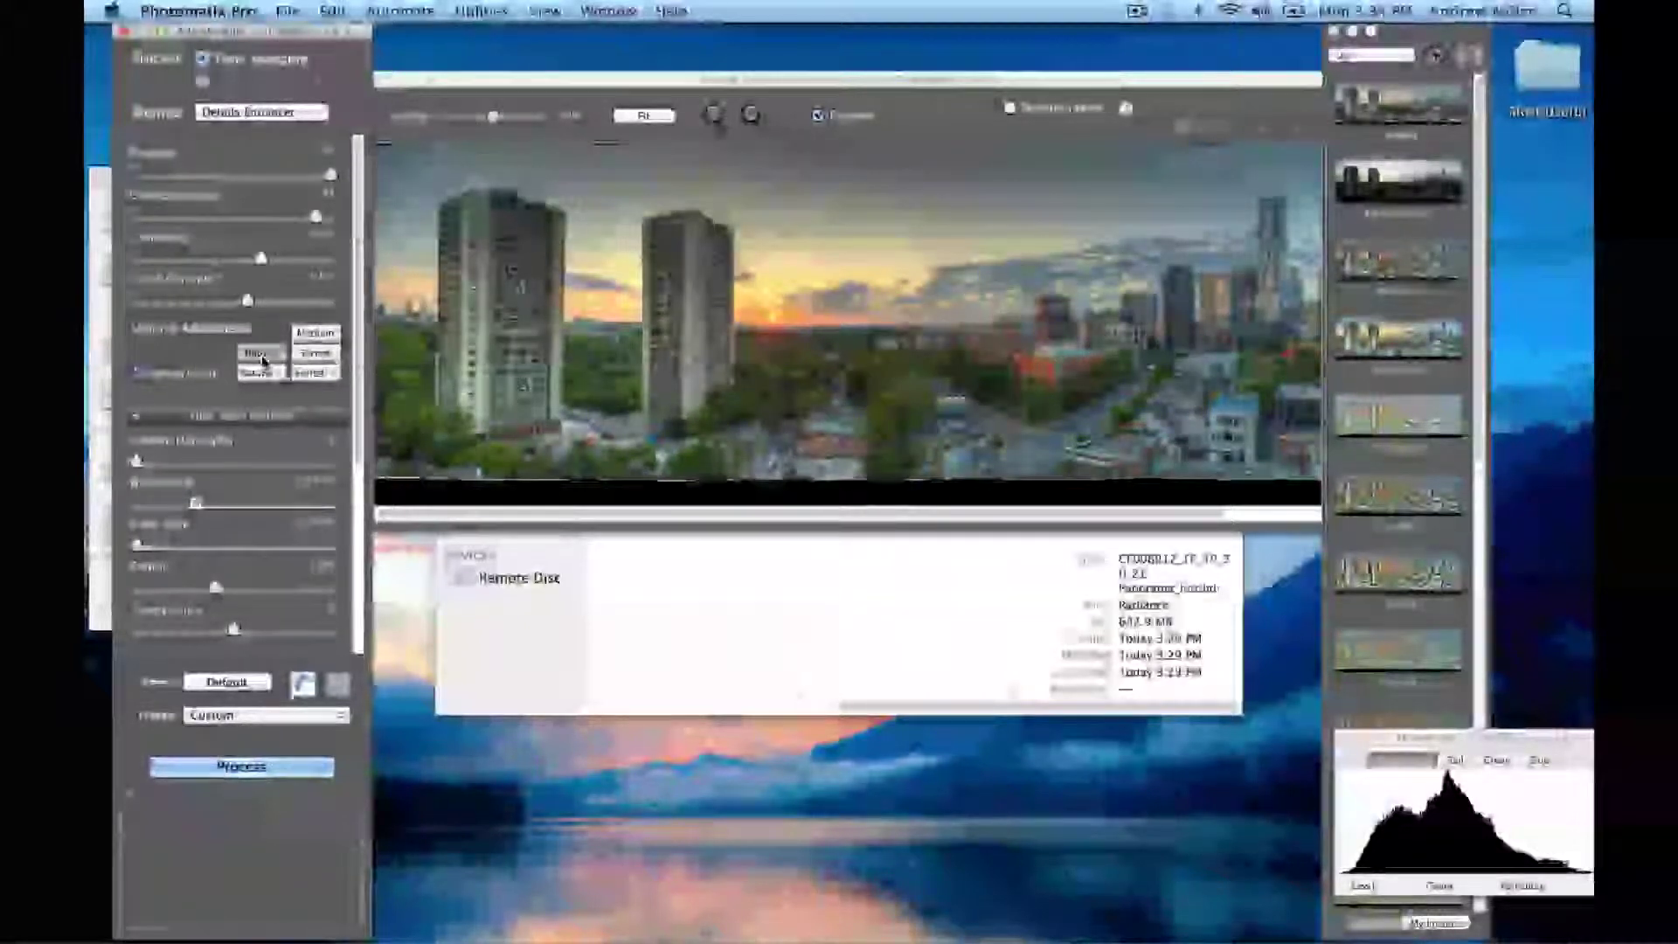
mouse_move(142, 377)
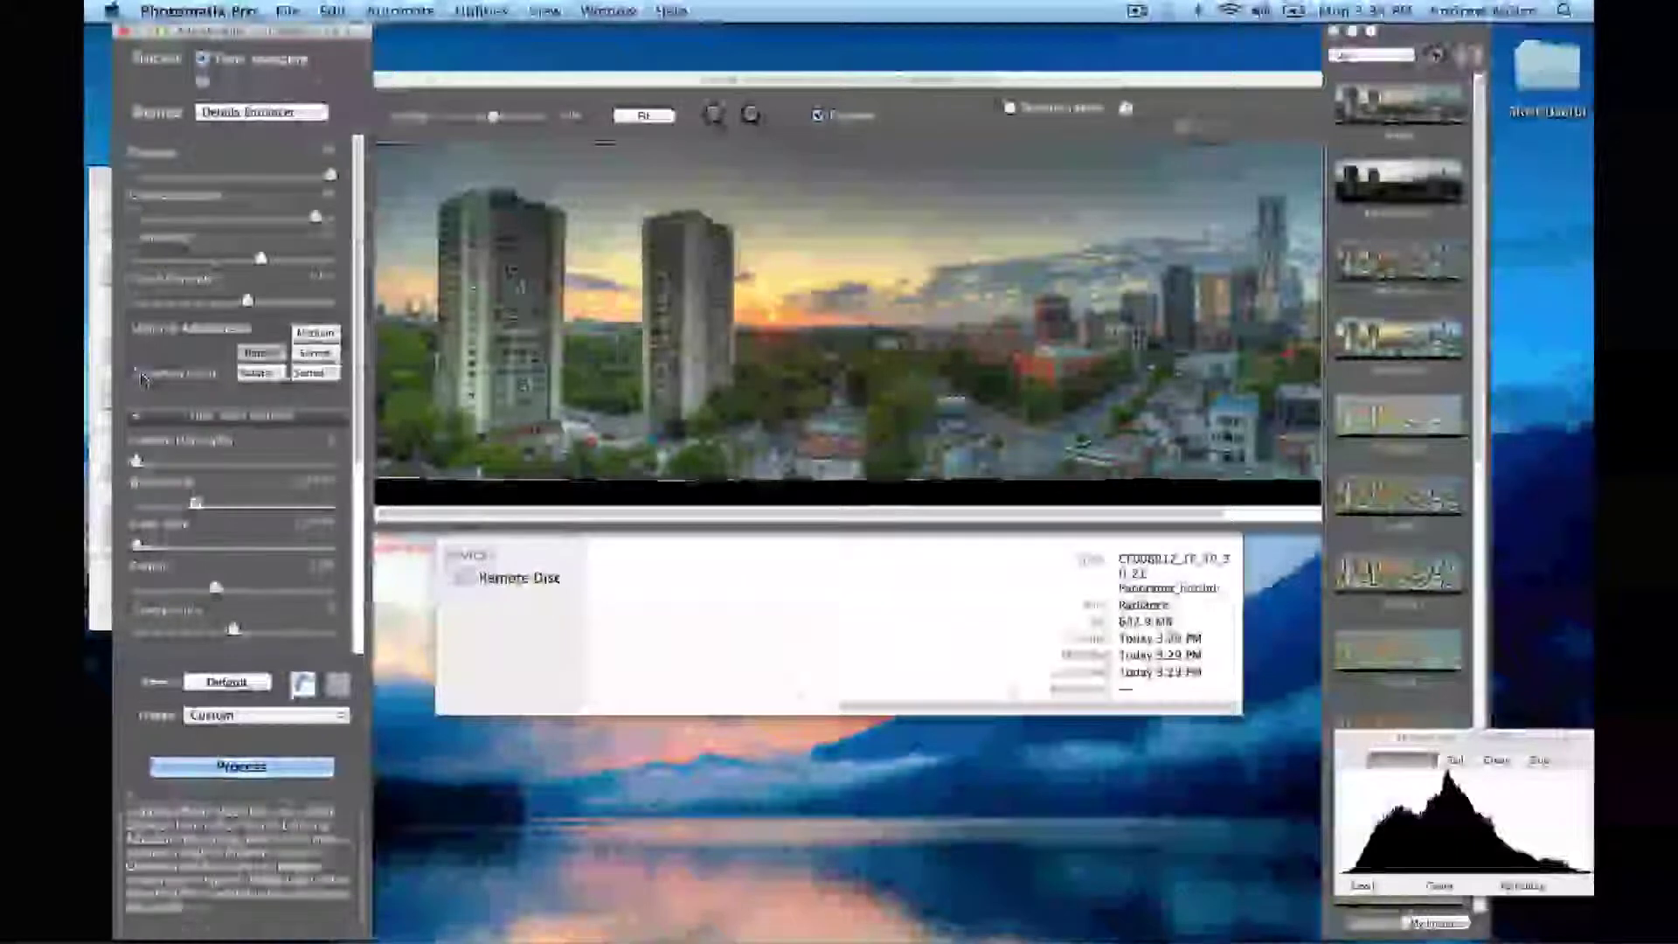
left_click(140, 376)
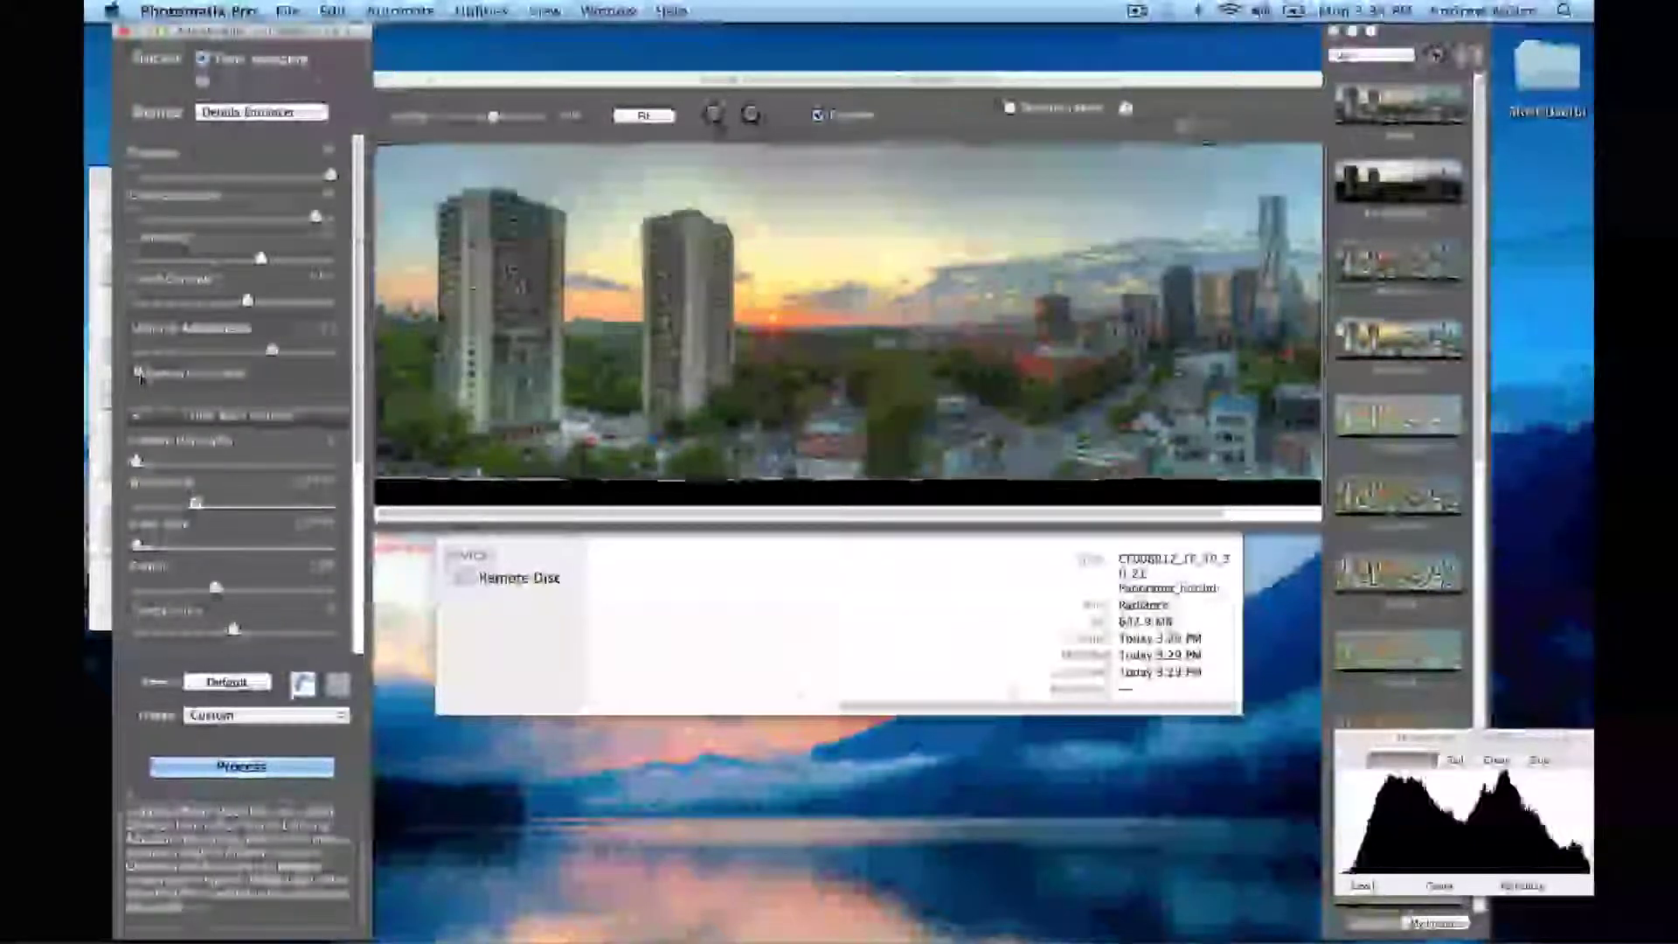
left_click(140, 376)
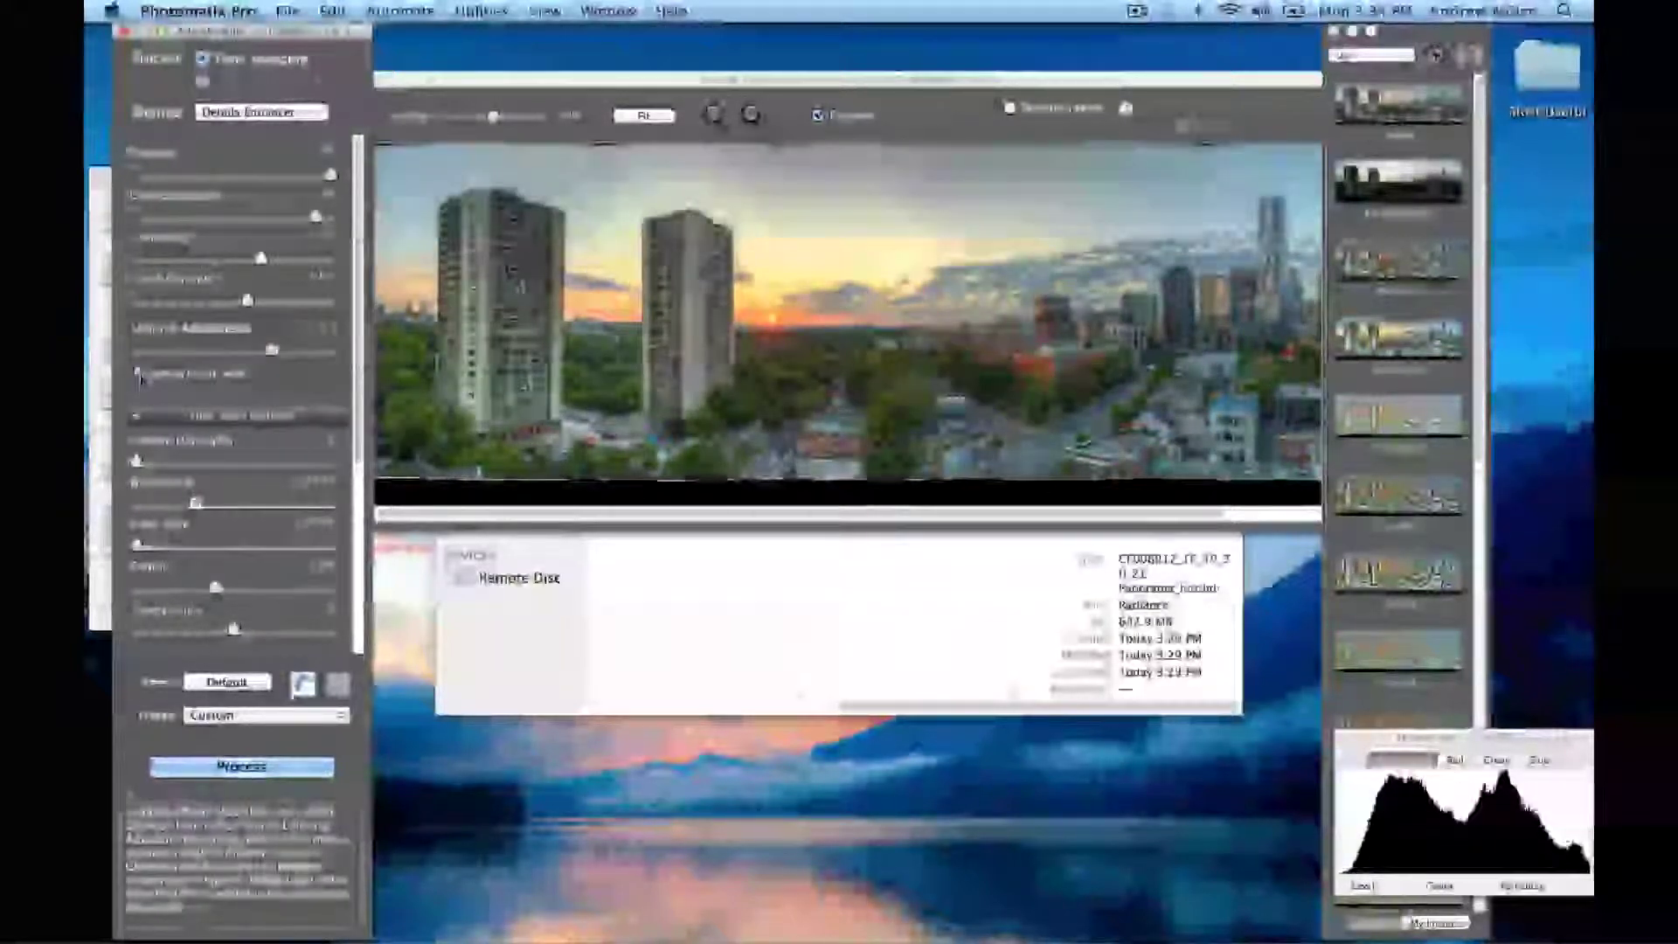
left_click(140, 376)
left_click(140, 376)
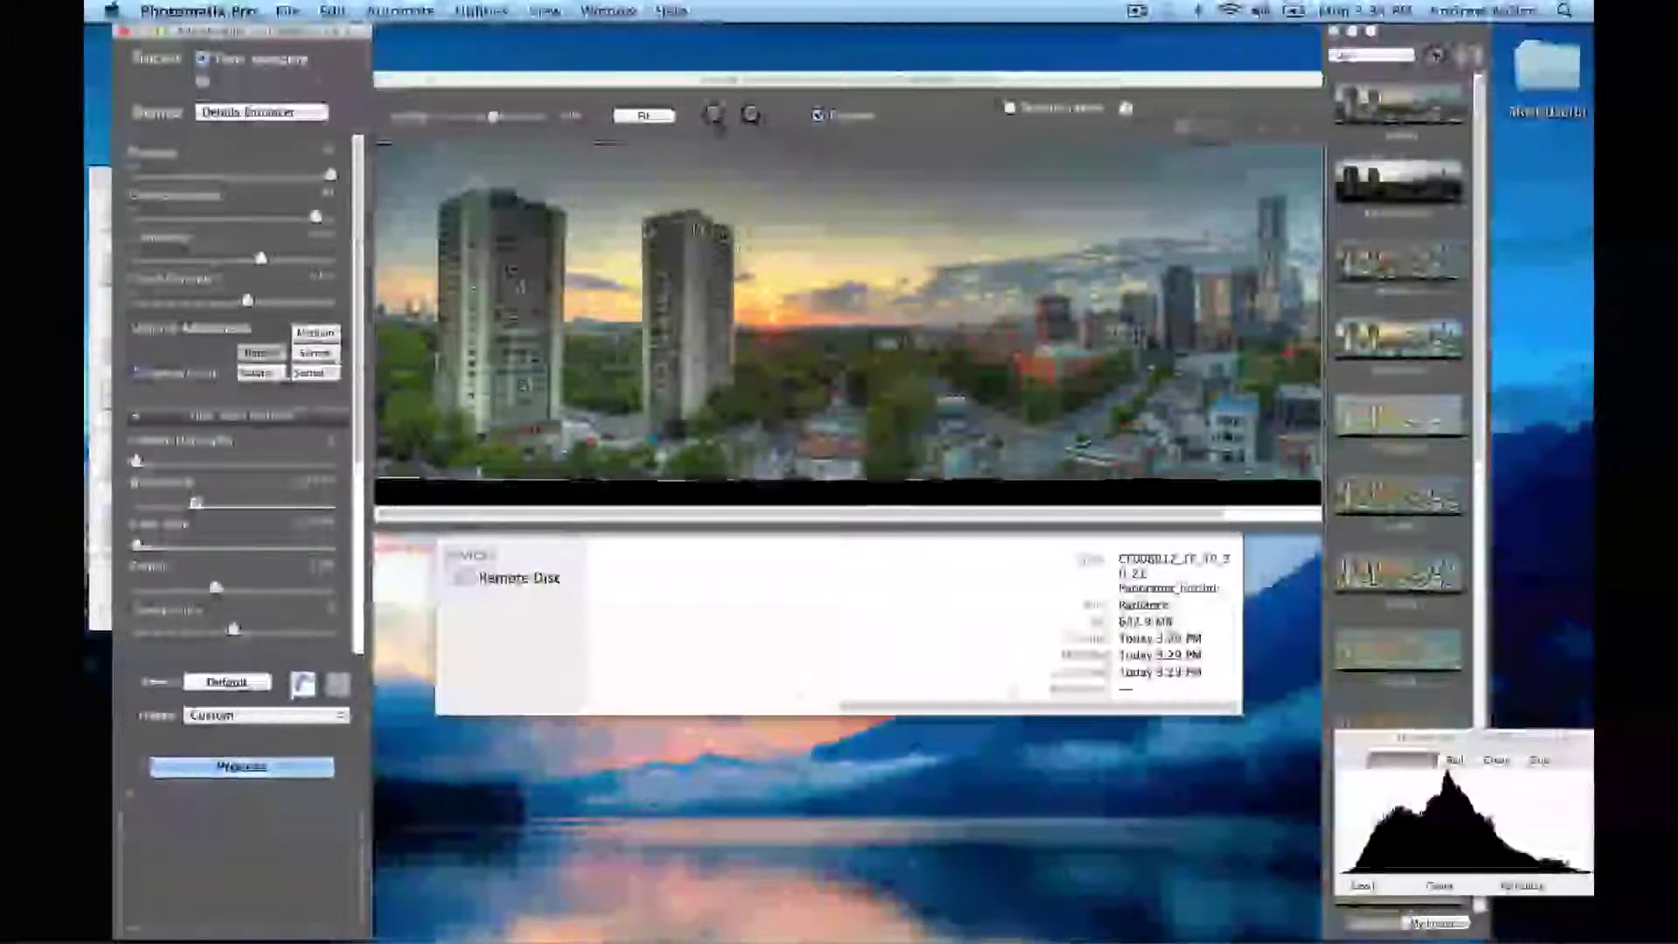
- Reduce Strength and set white point 0.559%, black point 0.030%, gamma 0.85, temperature +0.7, micro-smoothing 4.5, shadows smoothness 21 and shadows clipping 8
left_click_drag(330, 174, 303, 178)
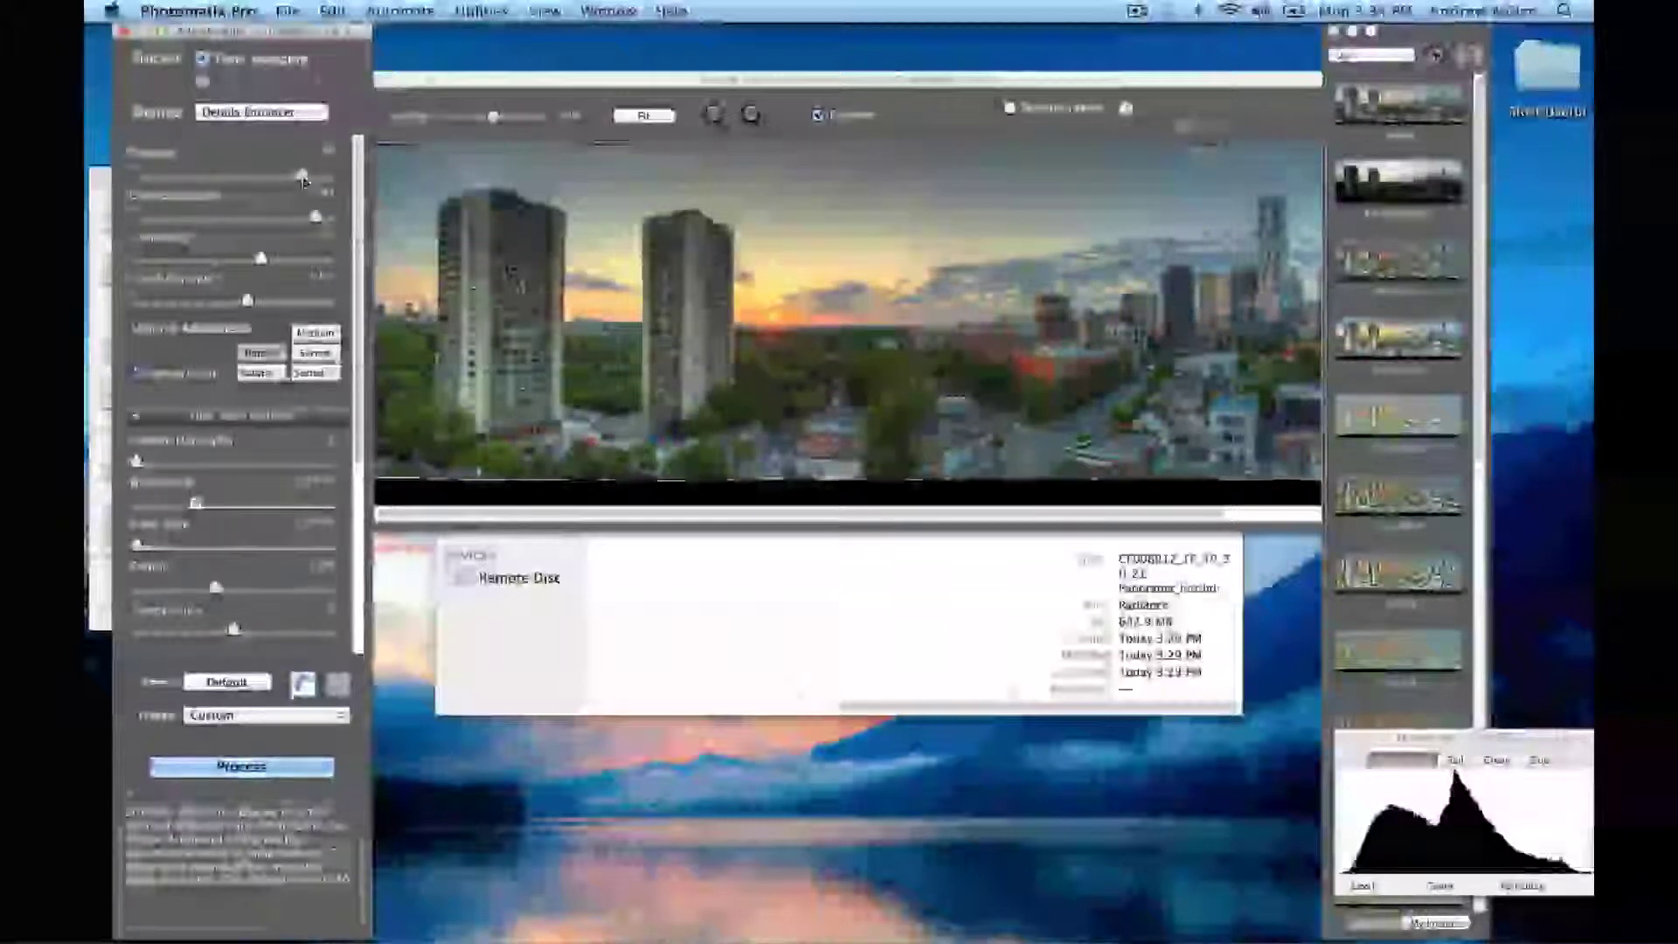
scroll(236, 393, "down", 5)
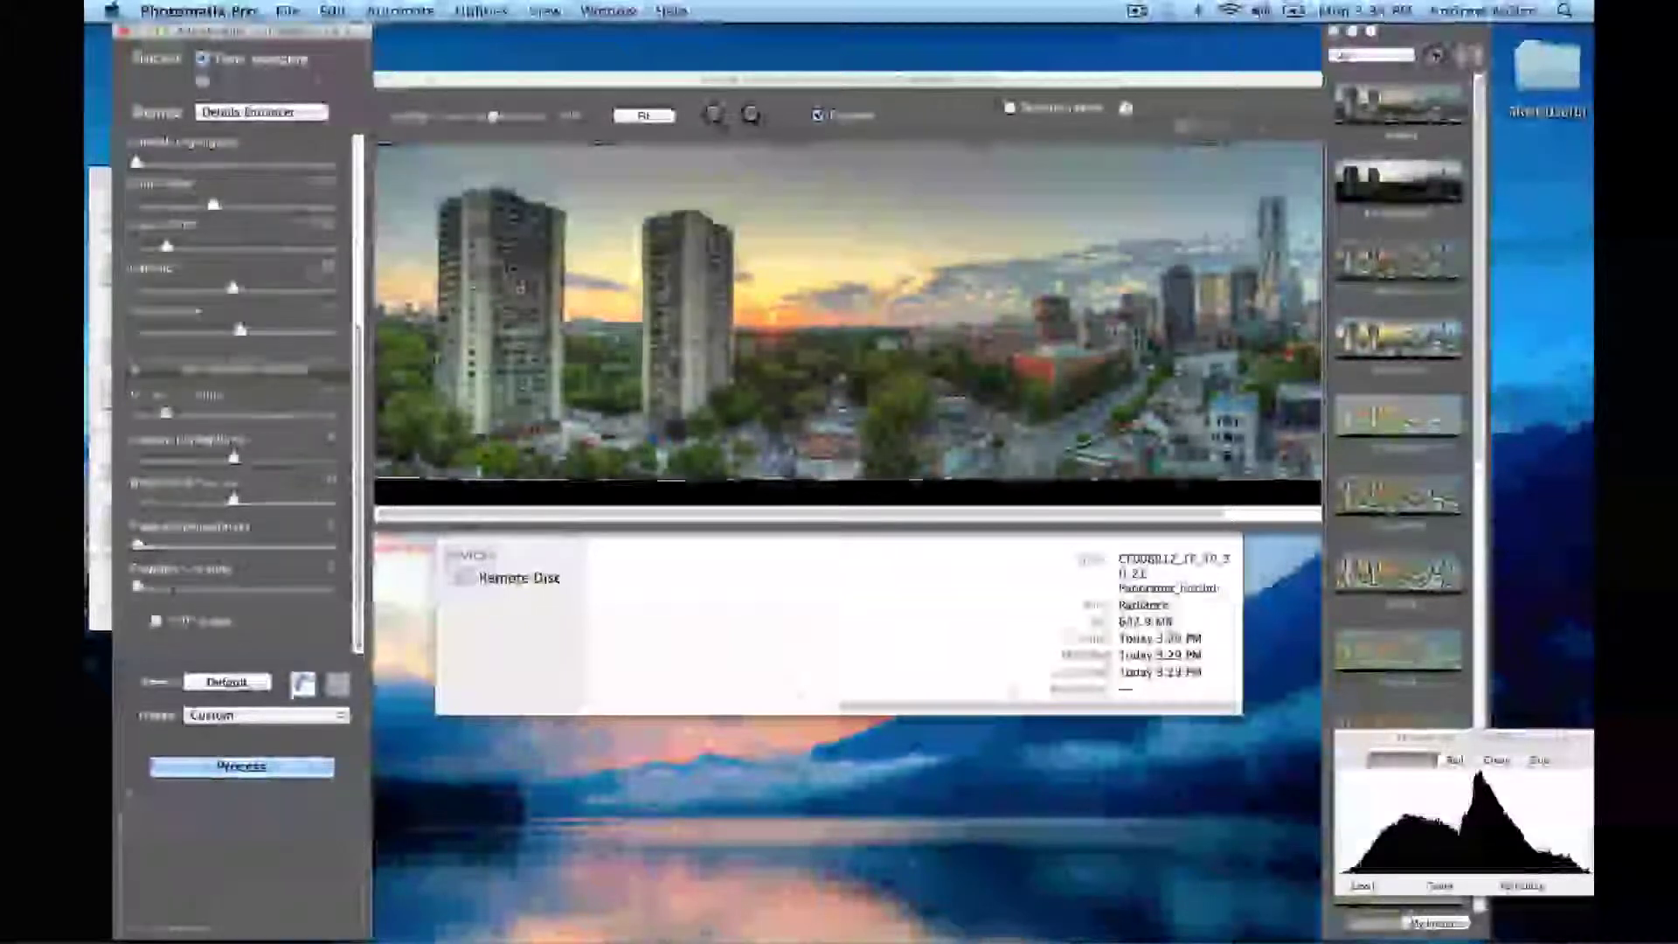
left_click_drag(138, 586, 179, 548)
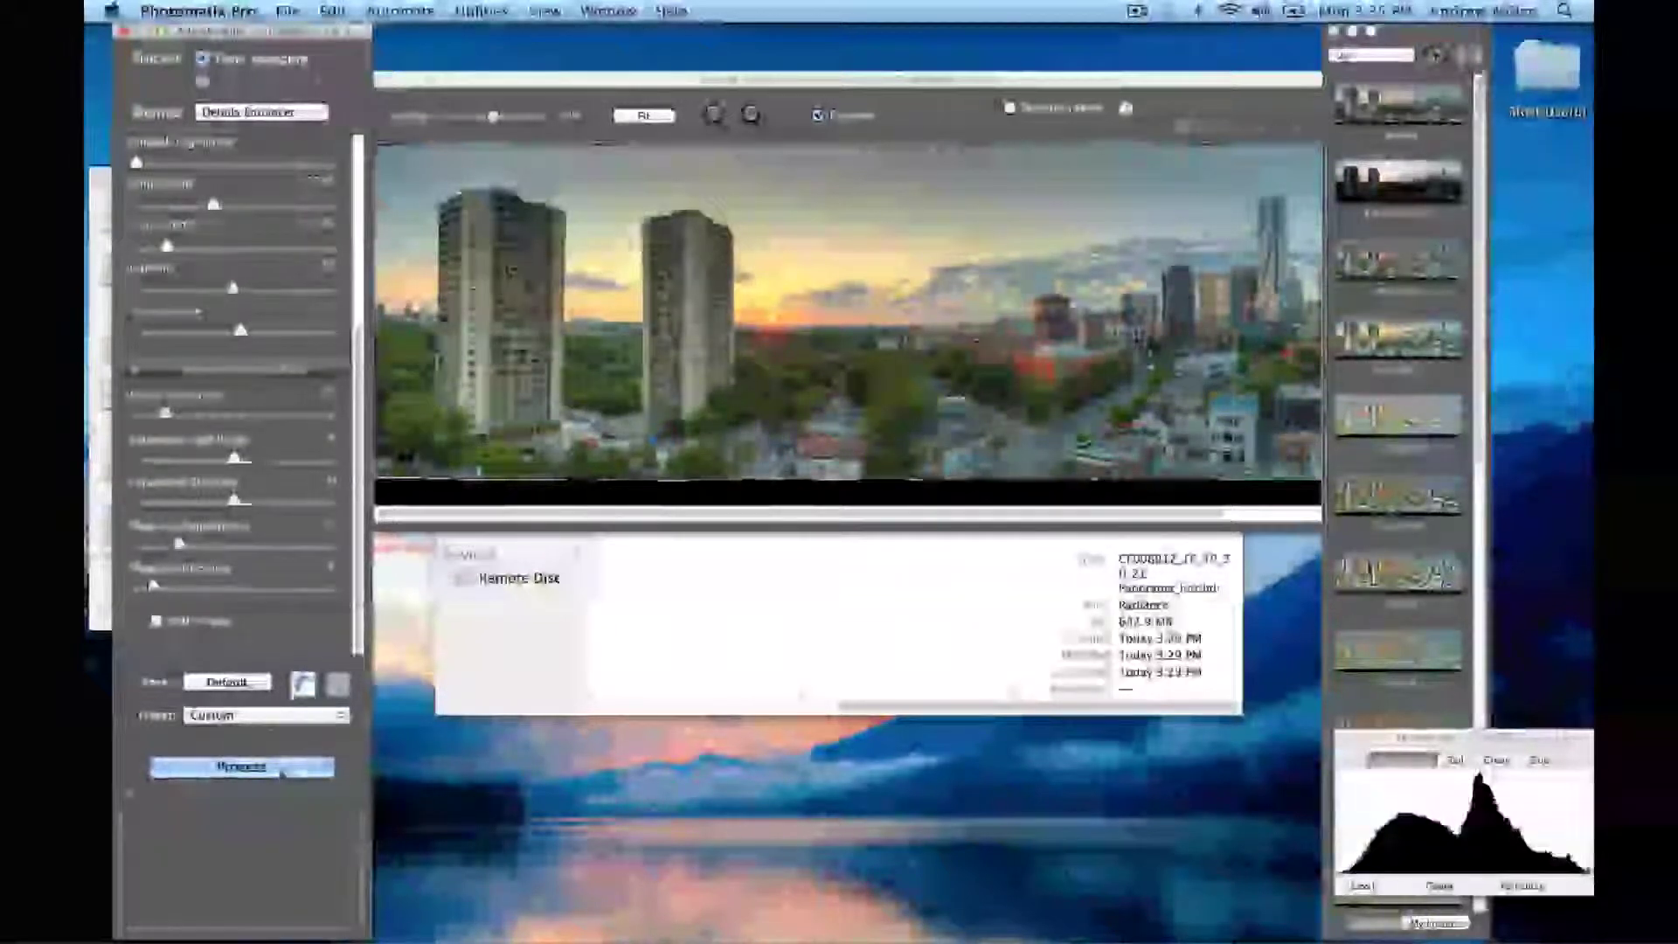
- Save the current tone mapping settings as a preset named Hazelton and process the full panorama with them
left_click(271, 717)
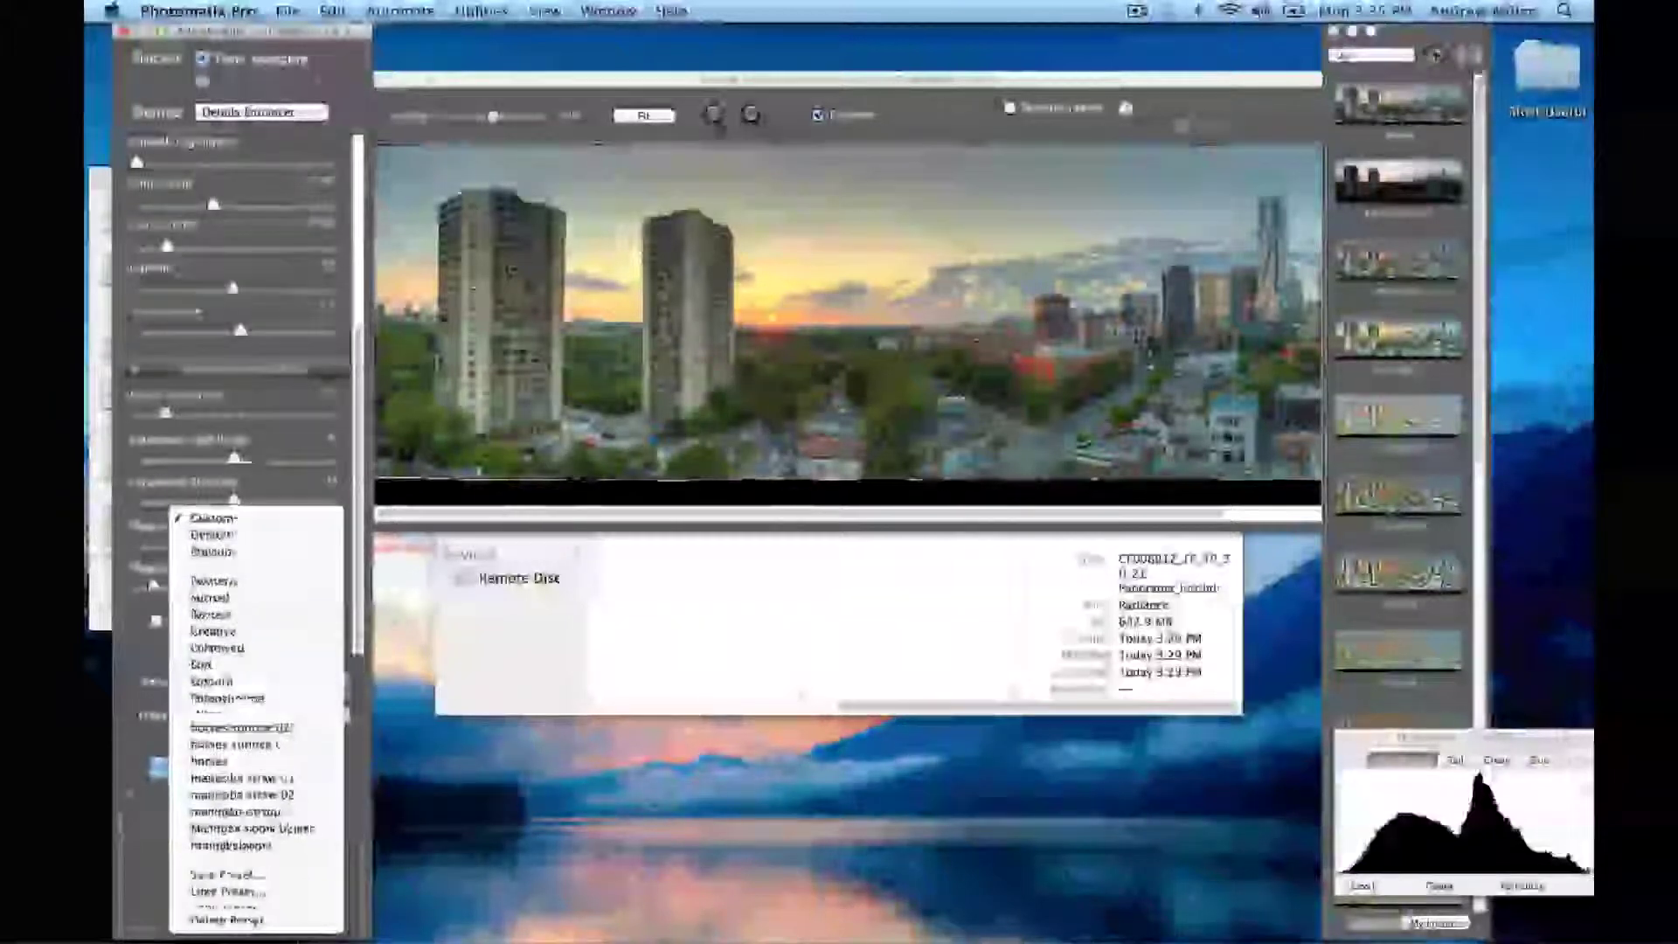
left_click(260, 888)
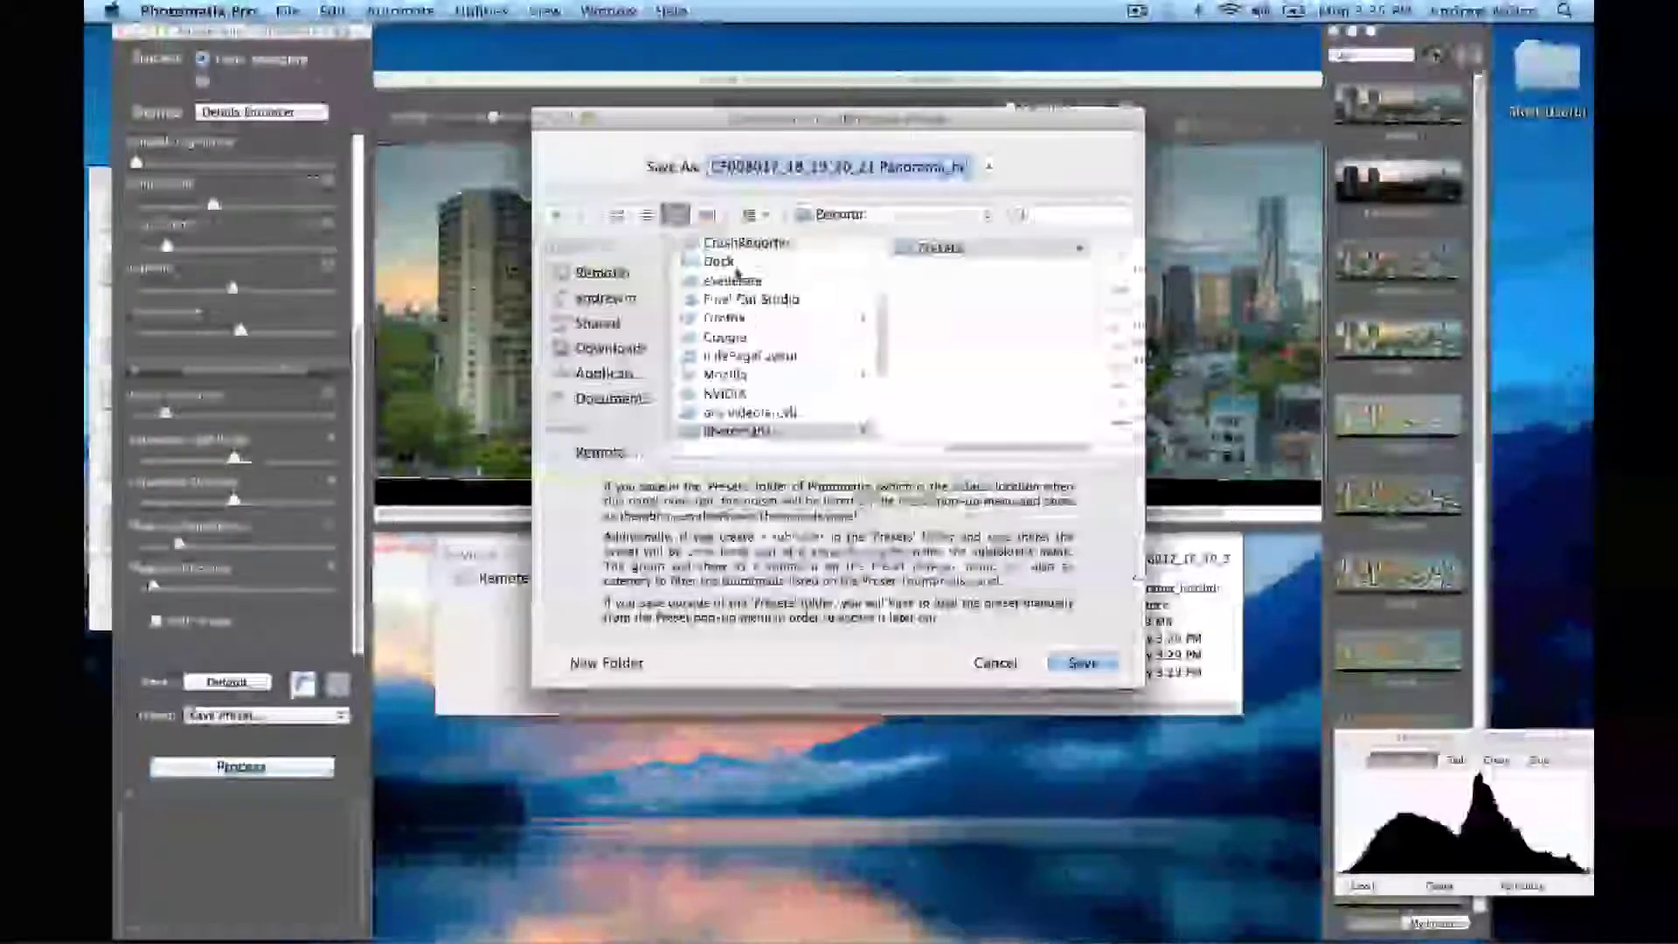
type("Hazelton")
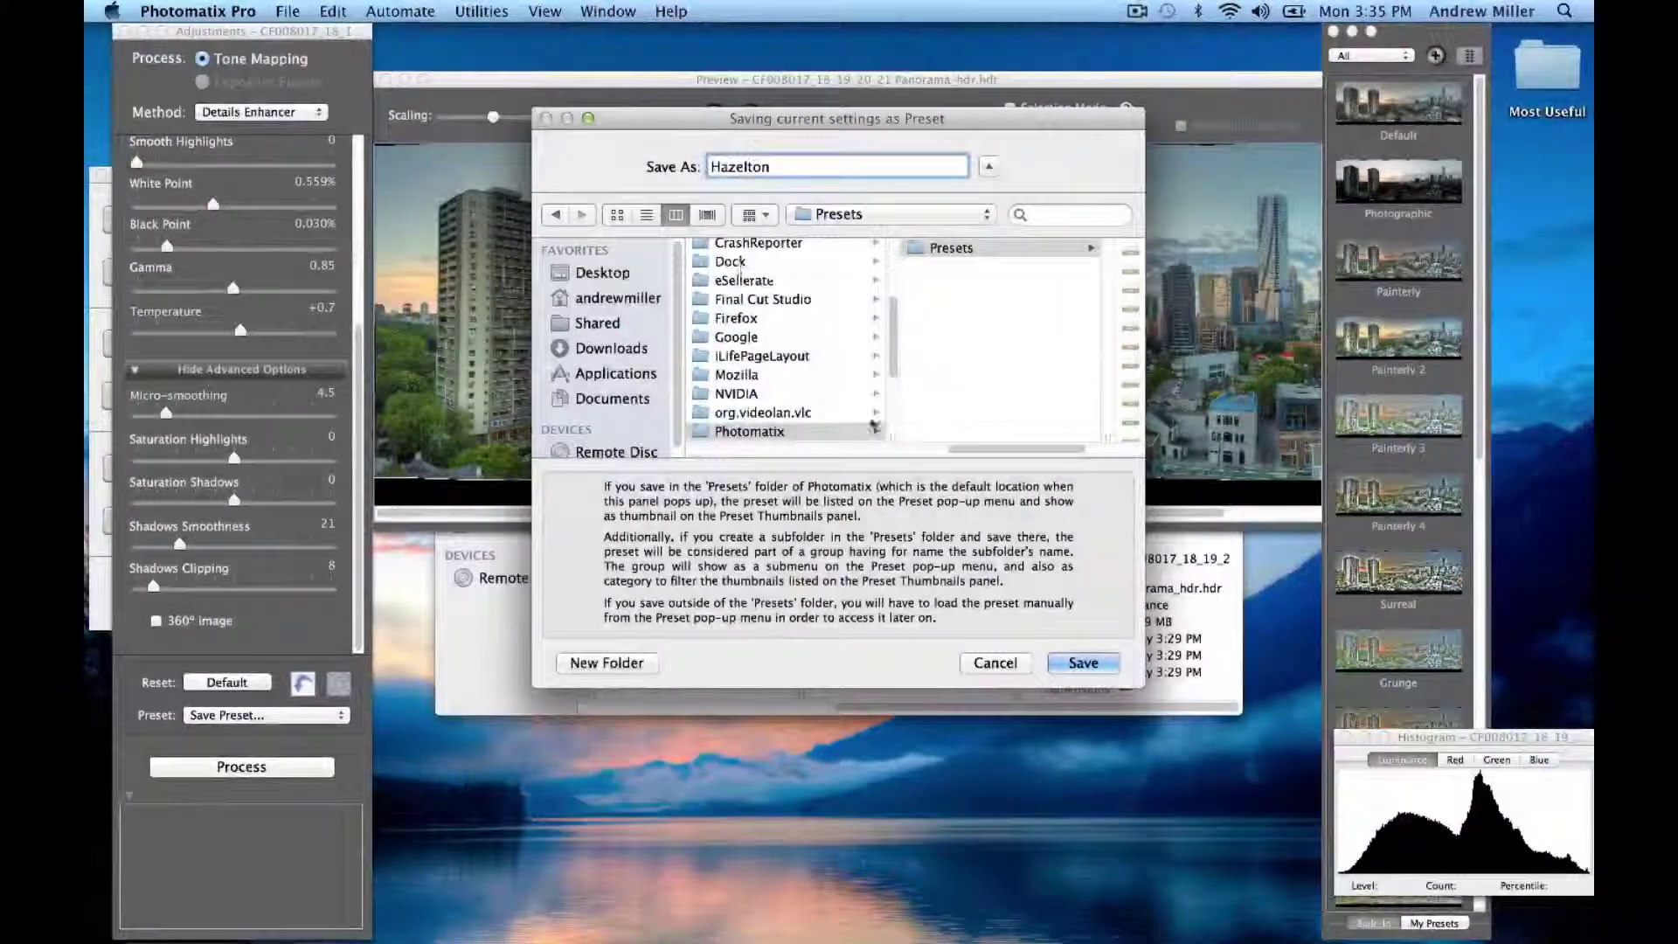
key("Return")
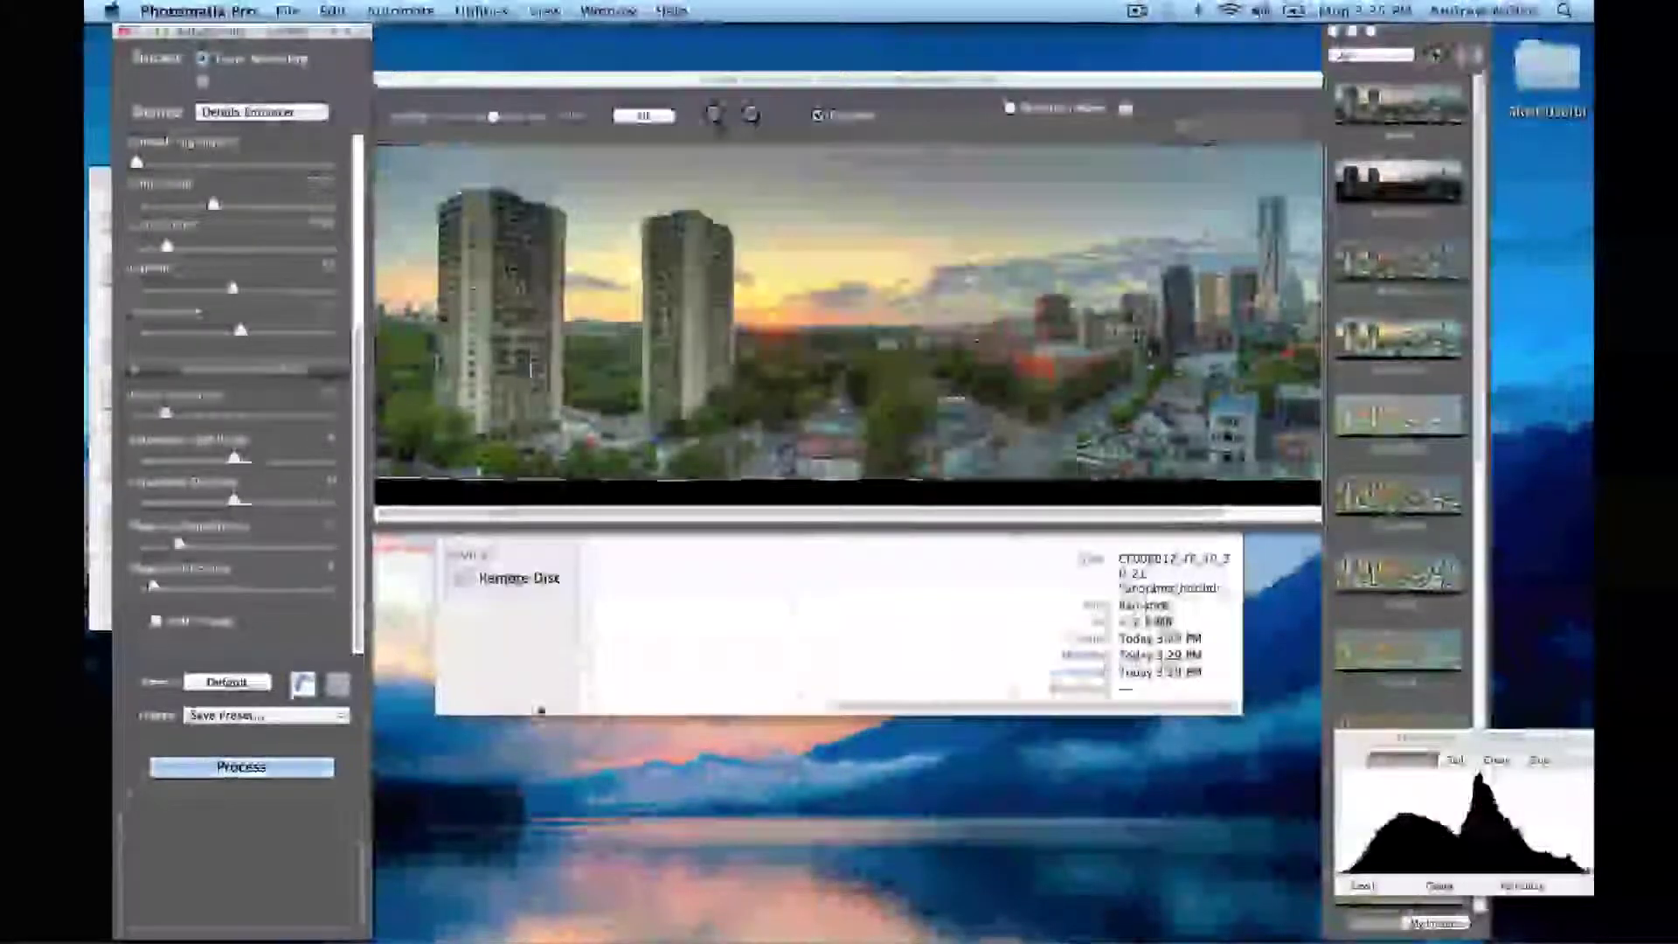
left_click(241, 766)
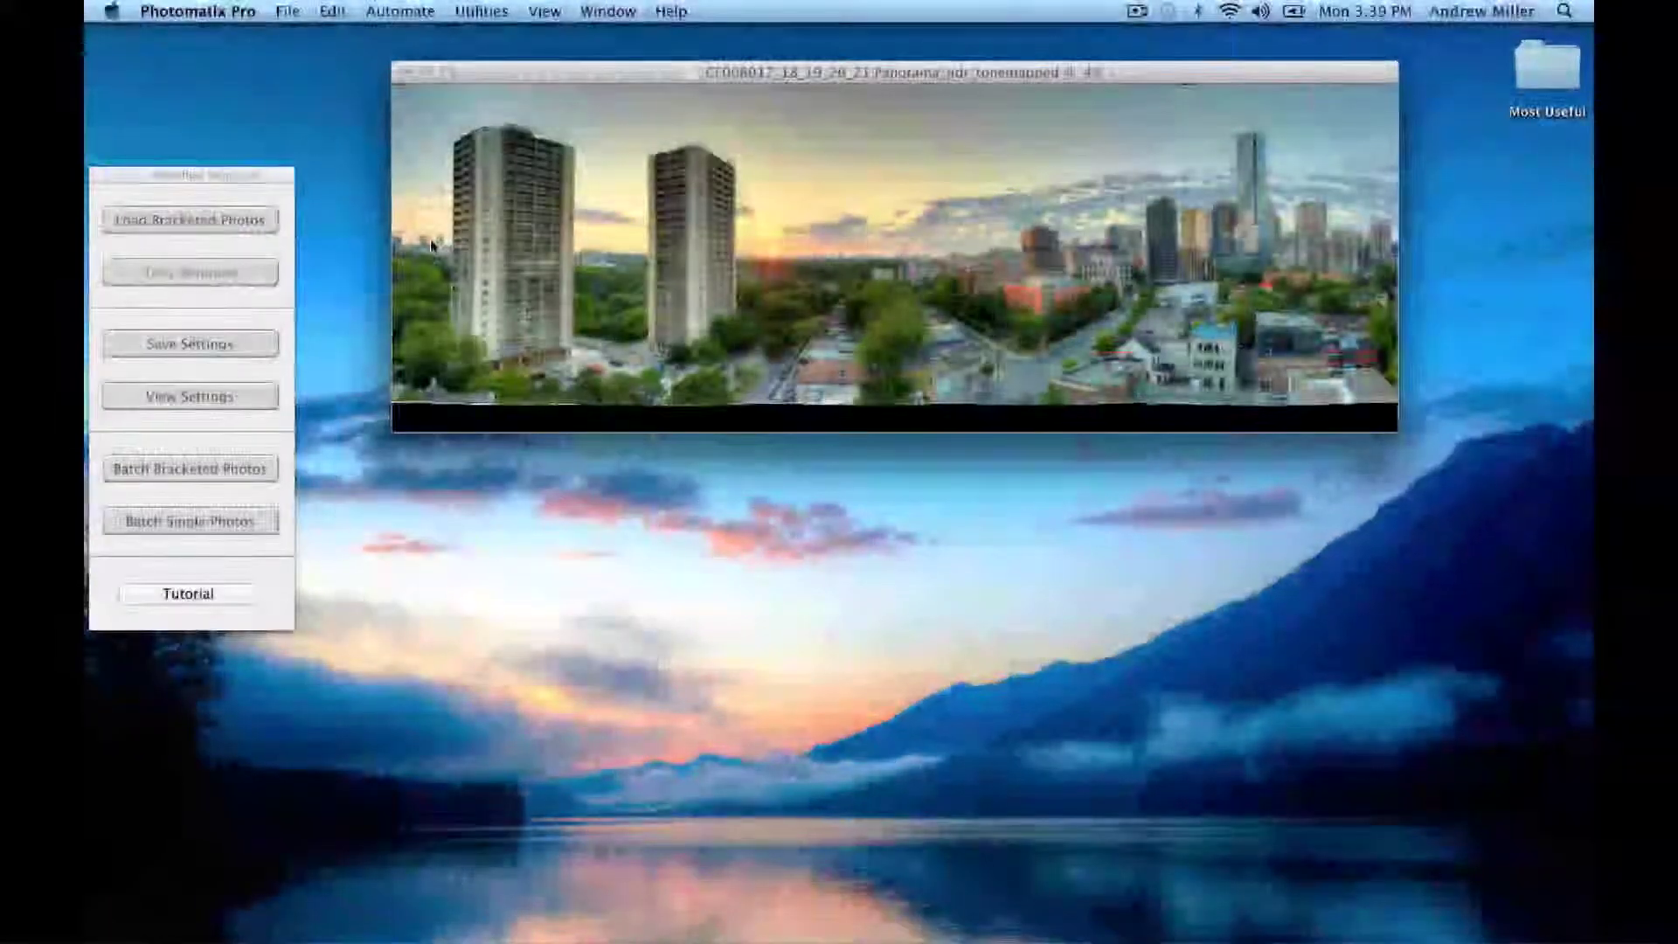
- Save the tone mapped panorama as a TIFF file in the Final Panoramic folder inside the Hazelton project's Output folder
left_click(288, 11)
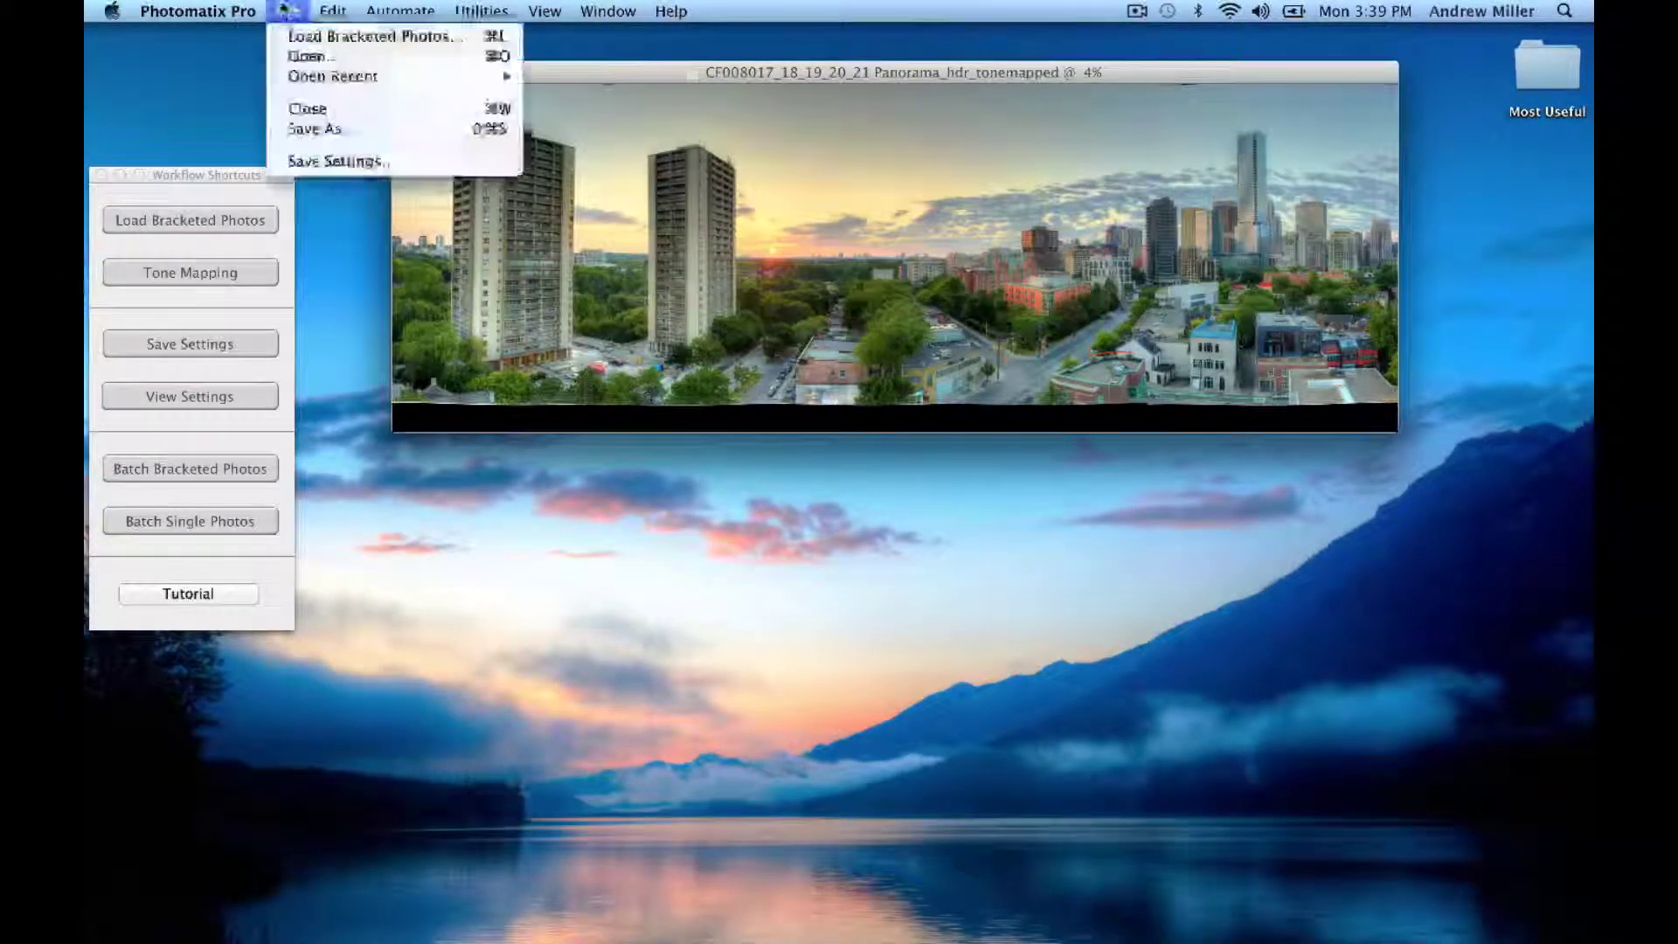
left_click(326, 130)
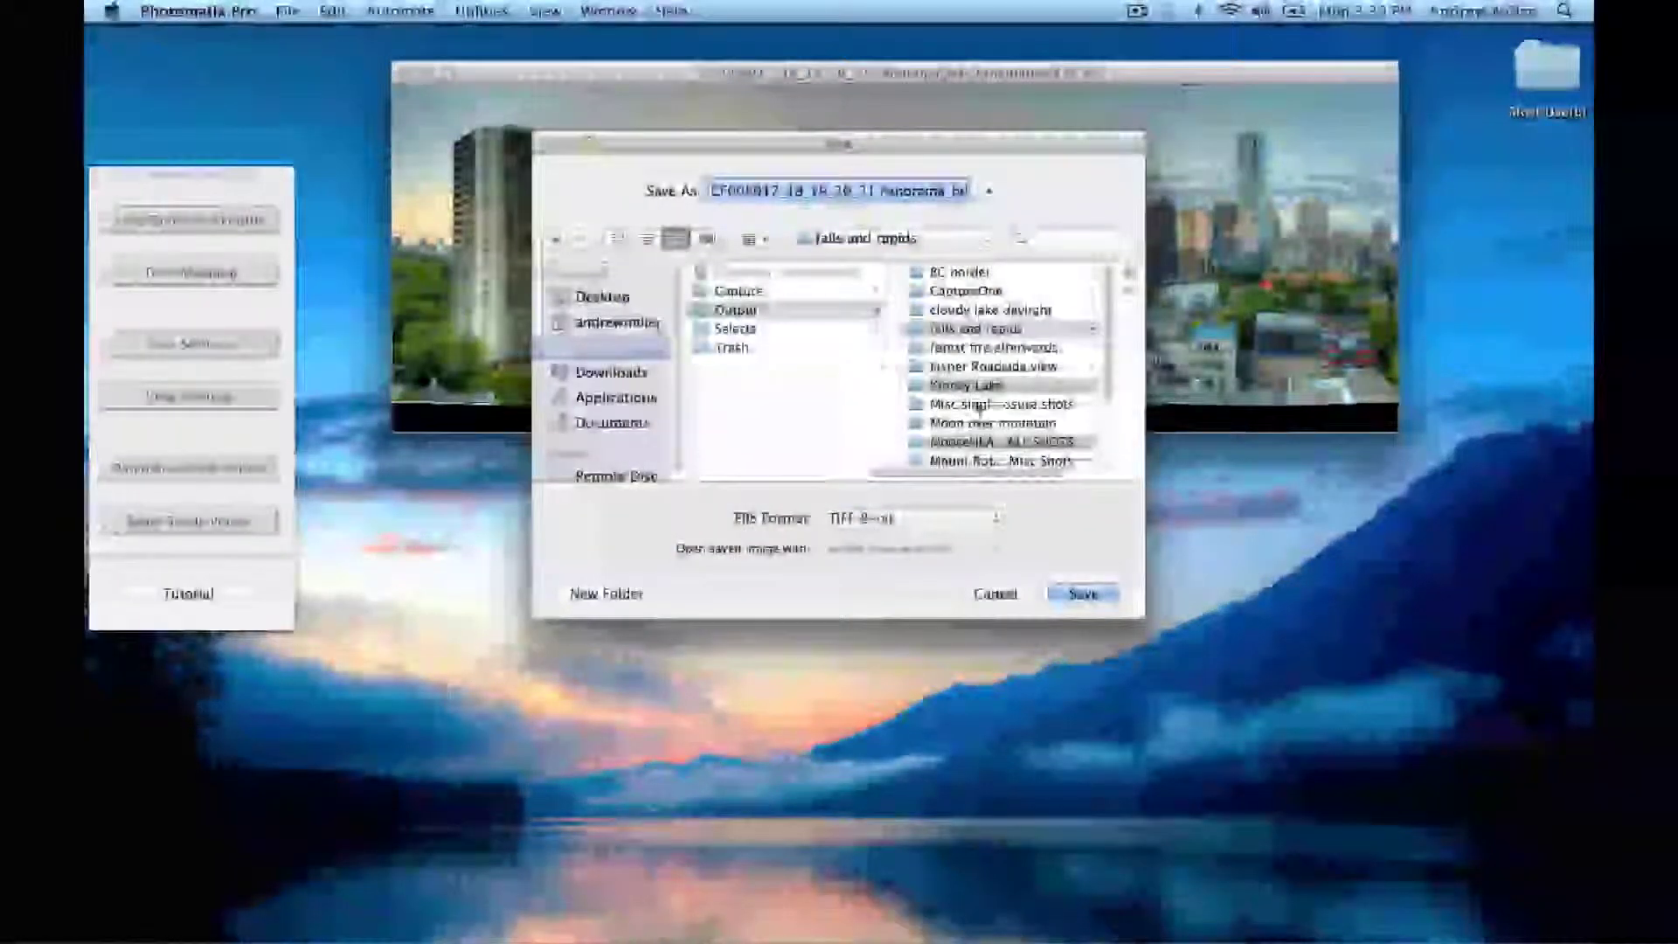
left_click(599, 298)
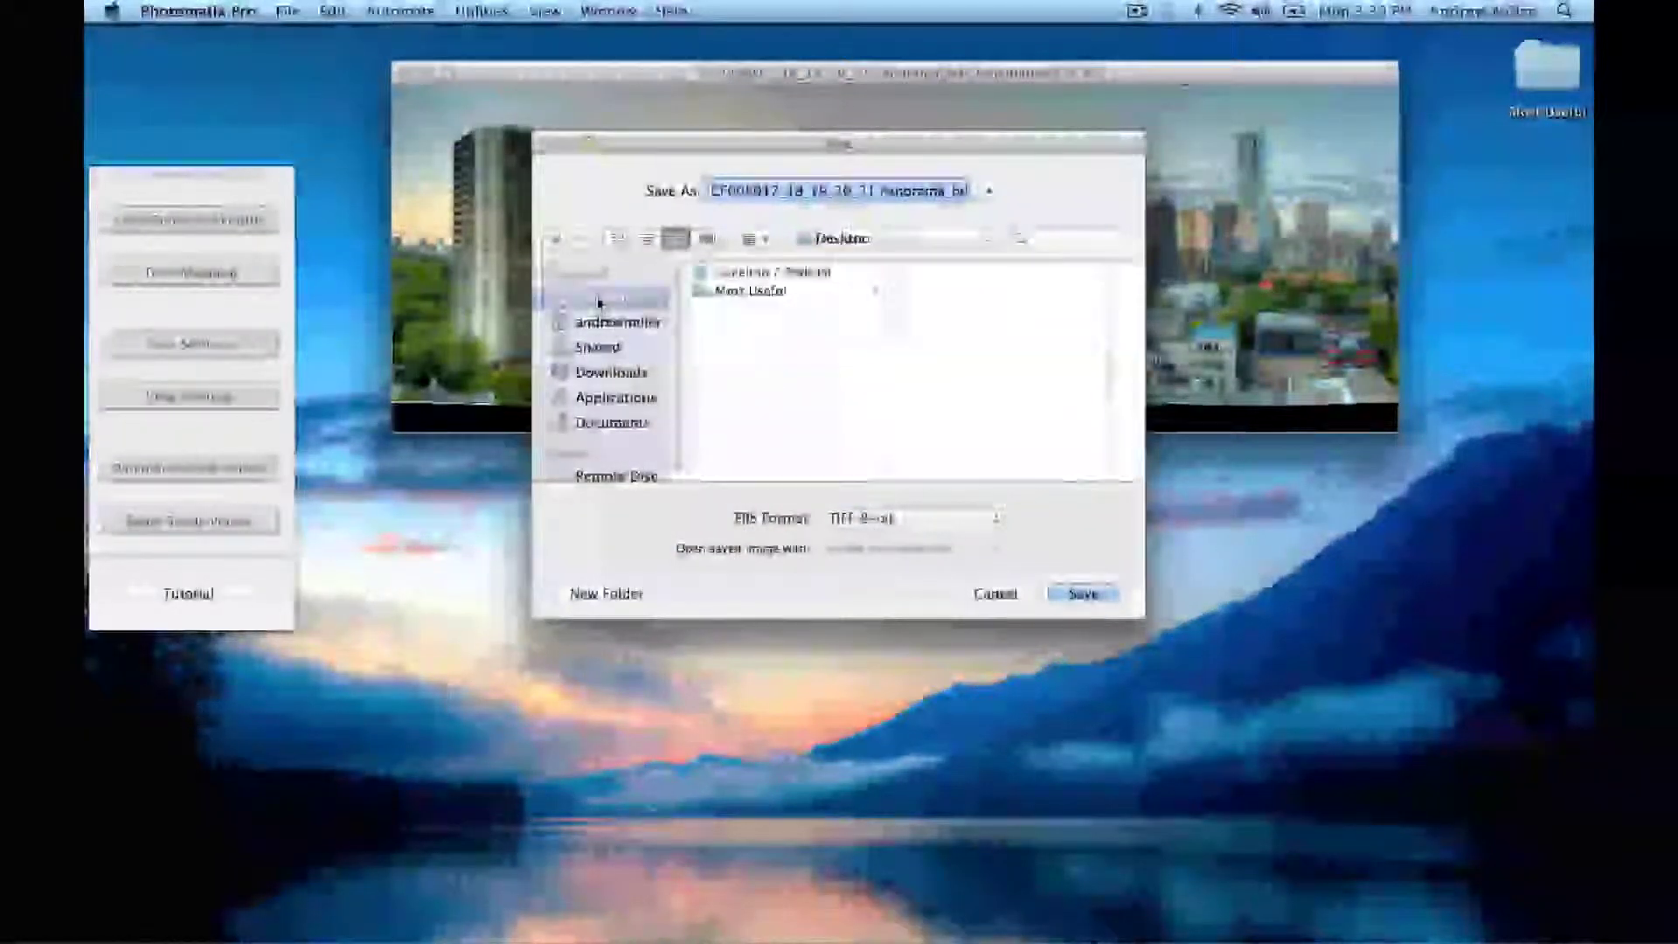
left_click(762, 273)
left_click(970, 309)
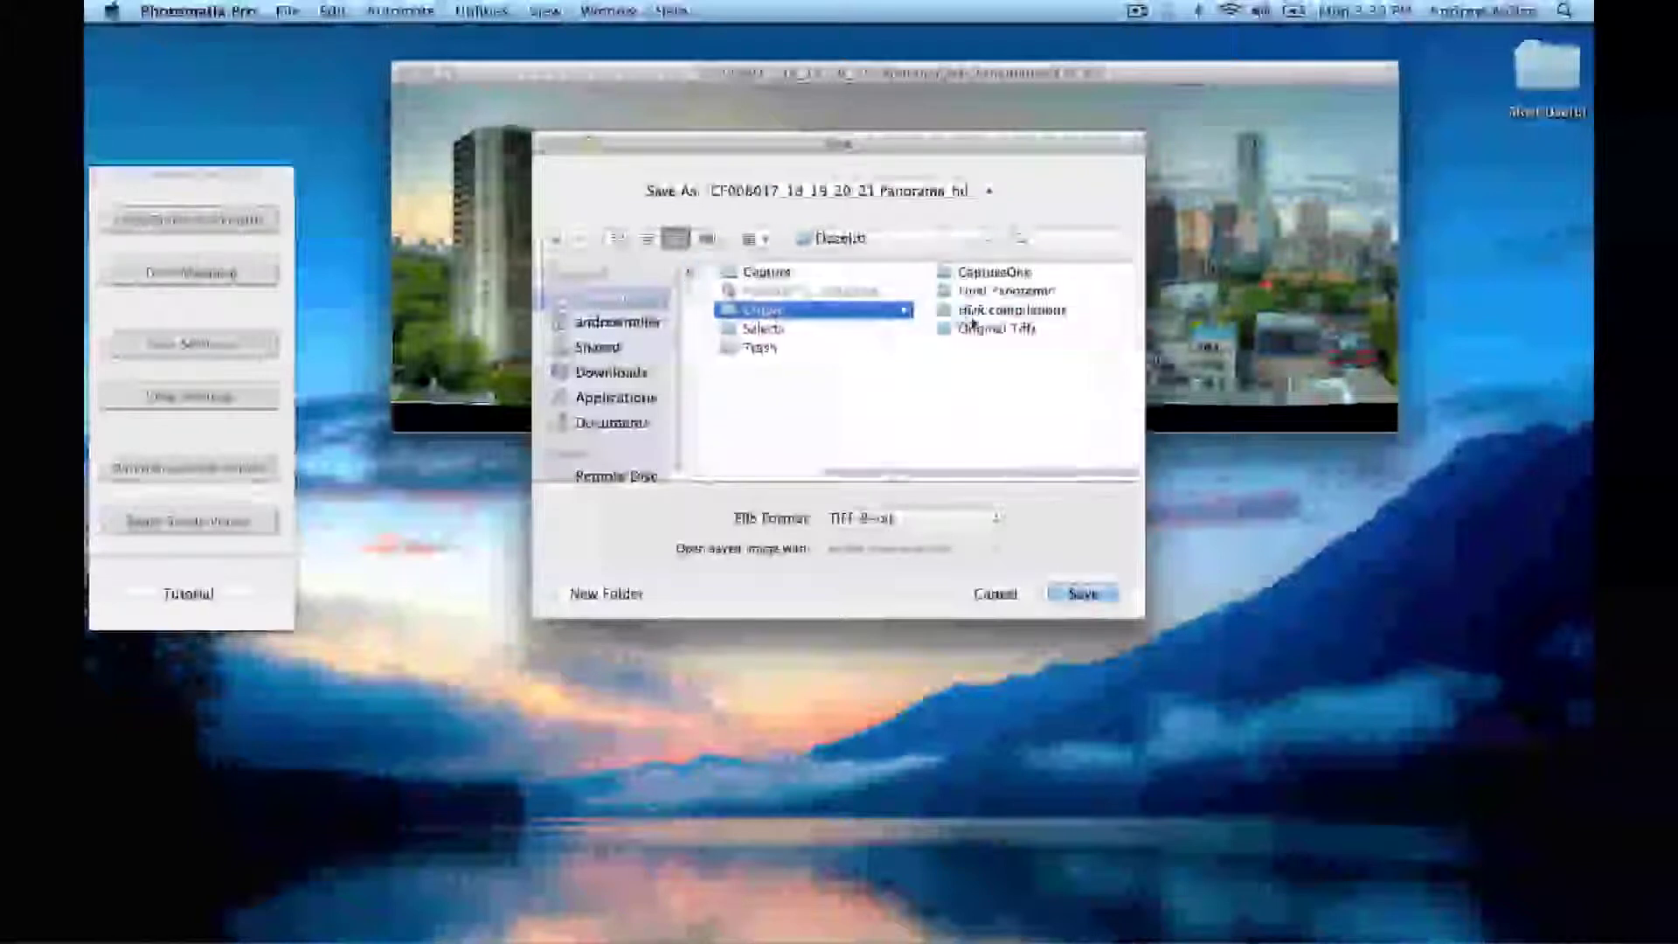
left_click(1011, 294)
left_click(1084, 594)
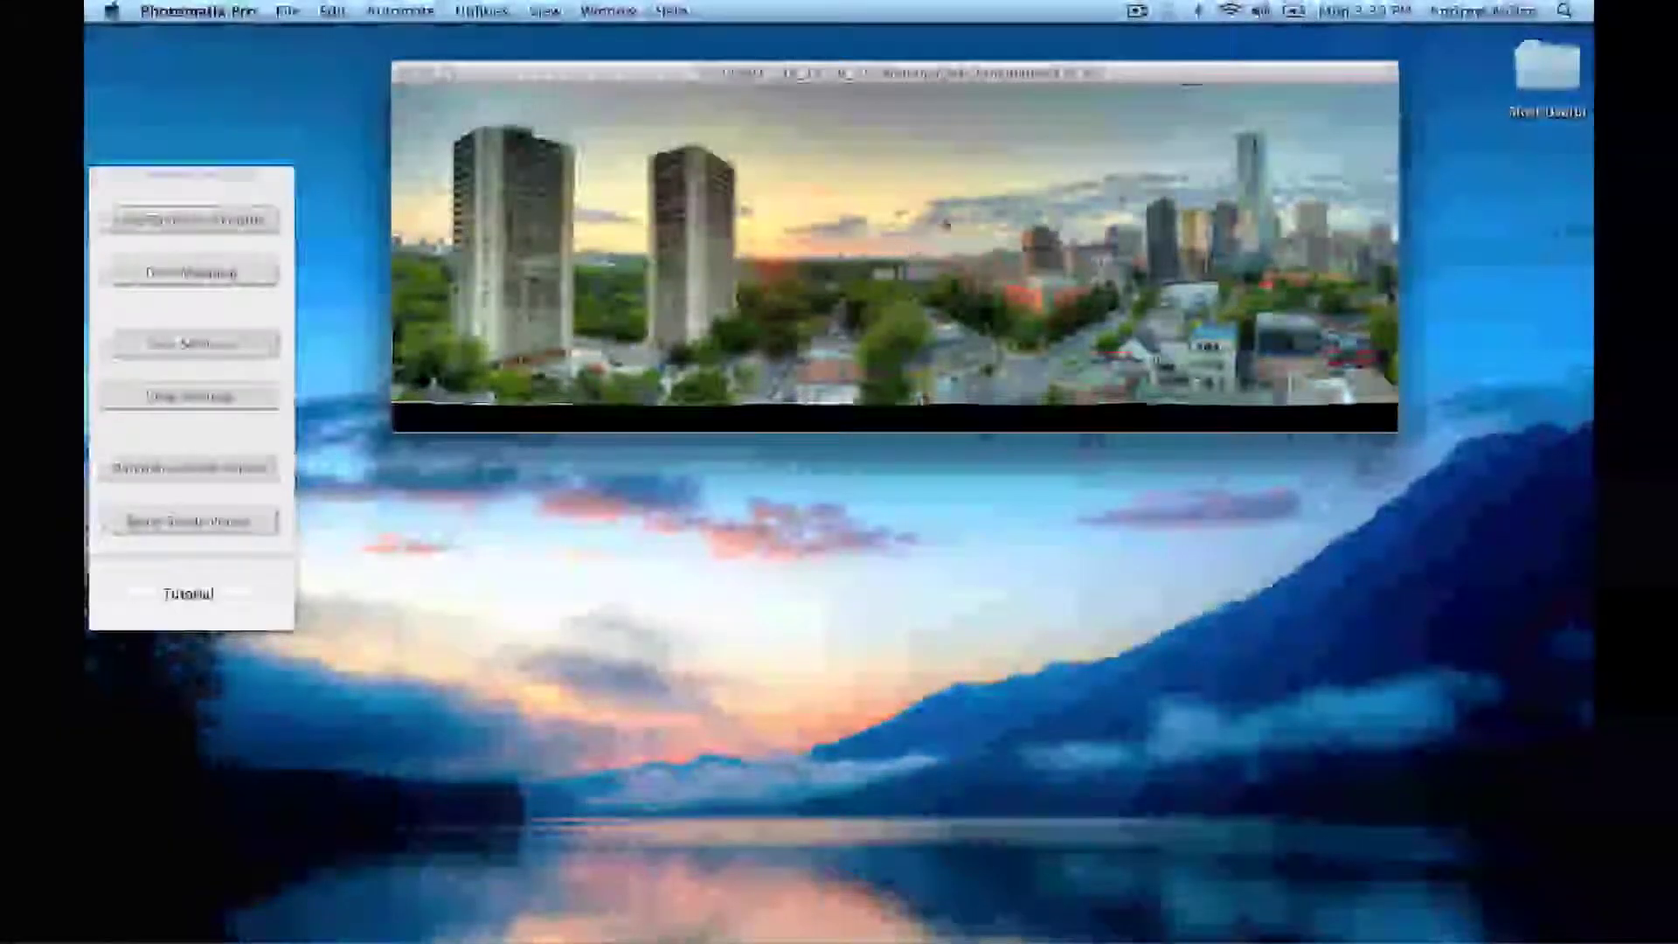
- Close the tone mapped panorama, hide Photomatix Pro and restore the minimized Final Panoramic folder window
left_click_drag(788, 76, 741, 220)
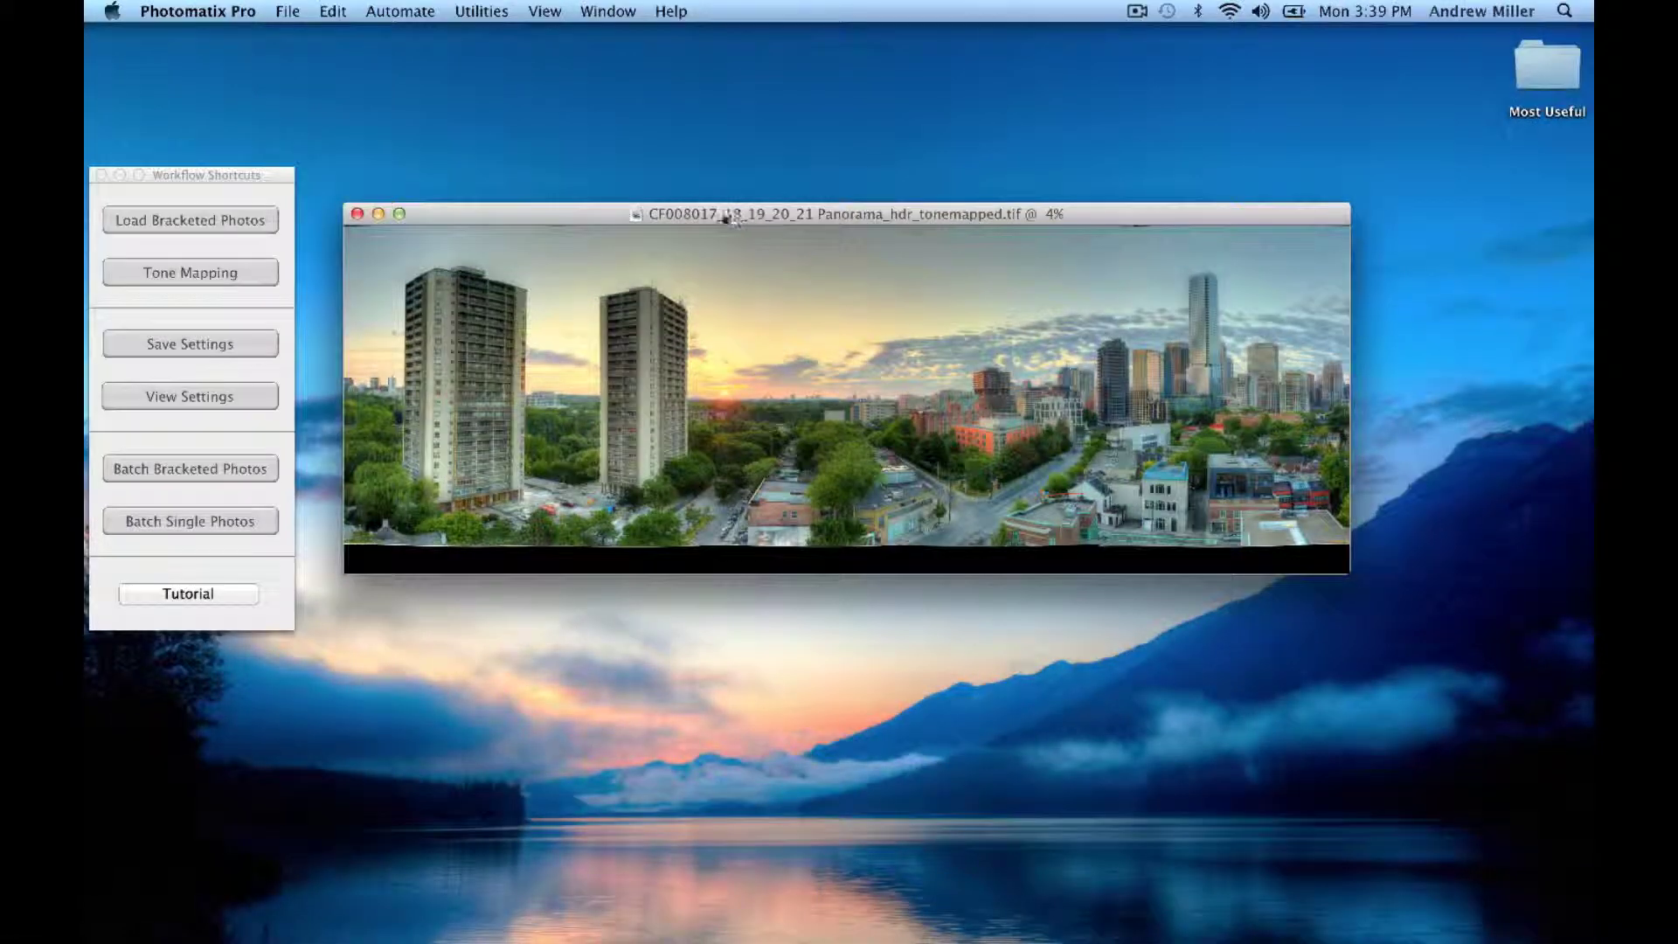
left_click(357, 214)
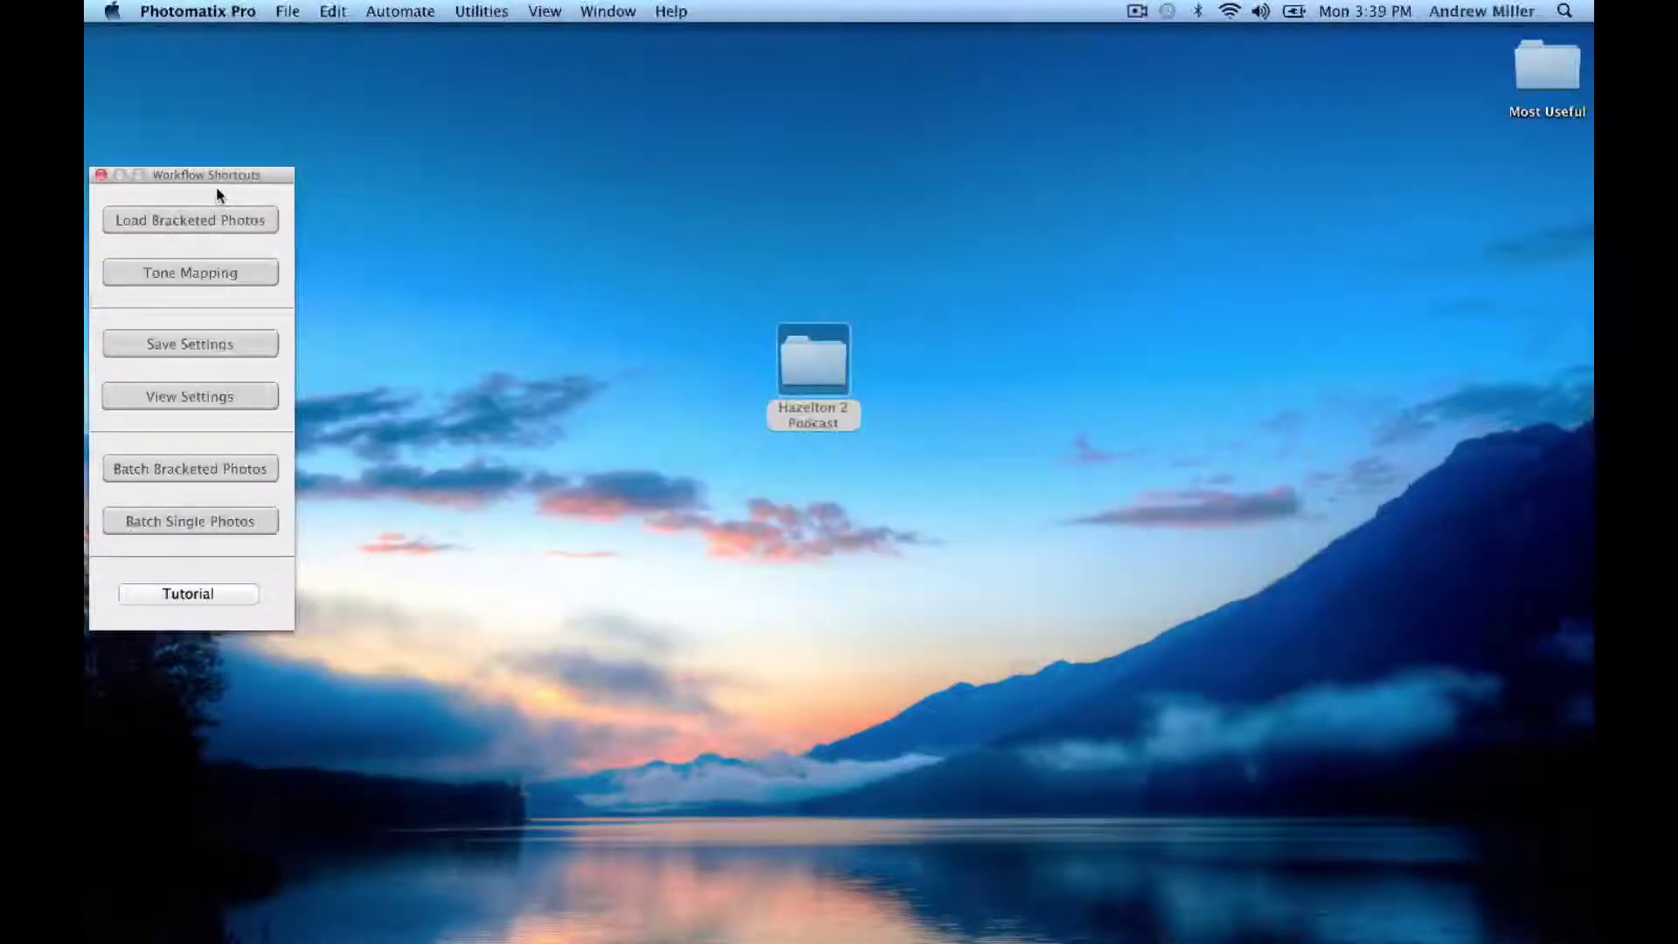
key("super+h")
left_click(1531, 661)
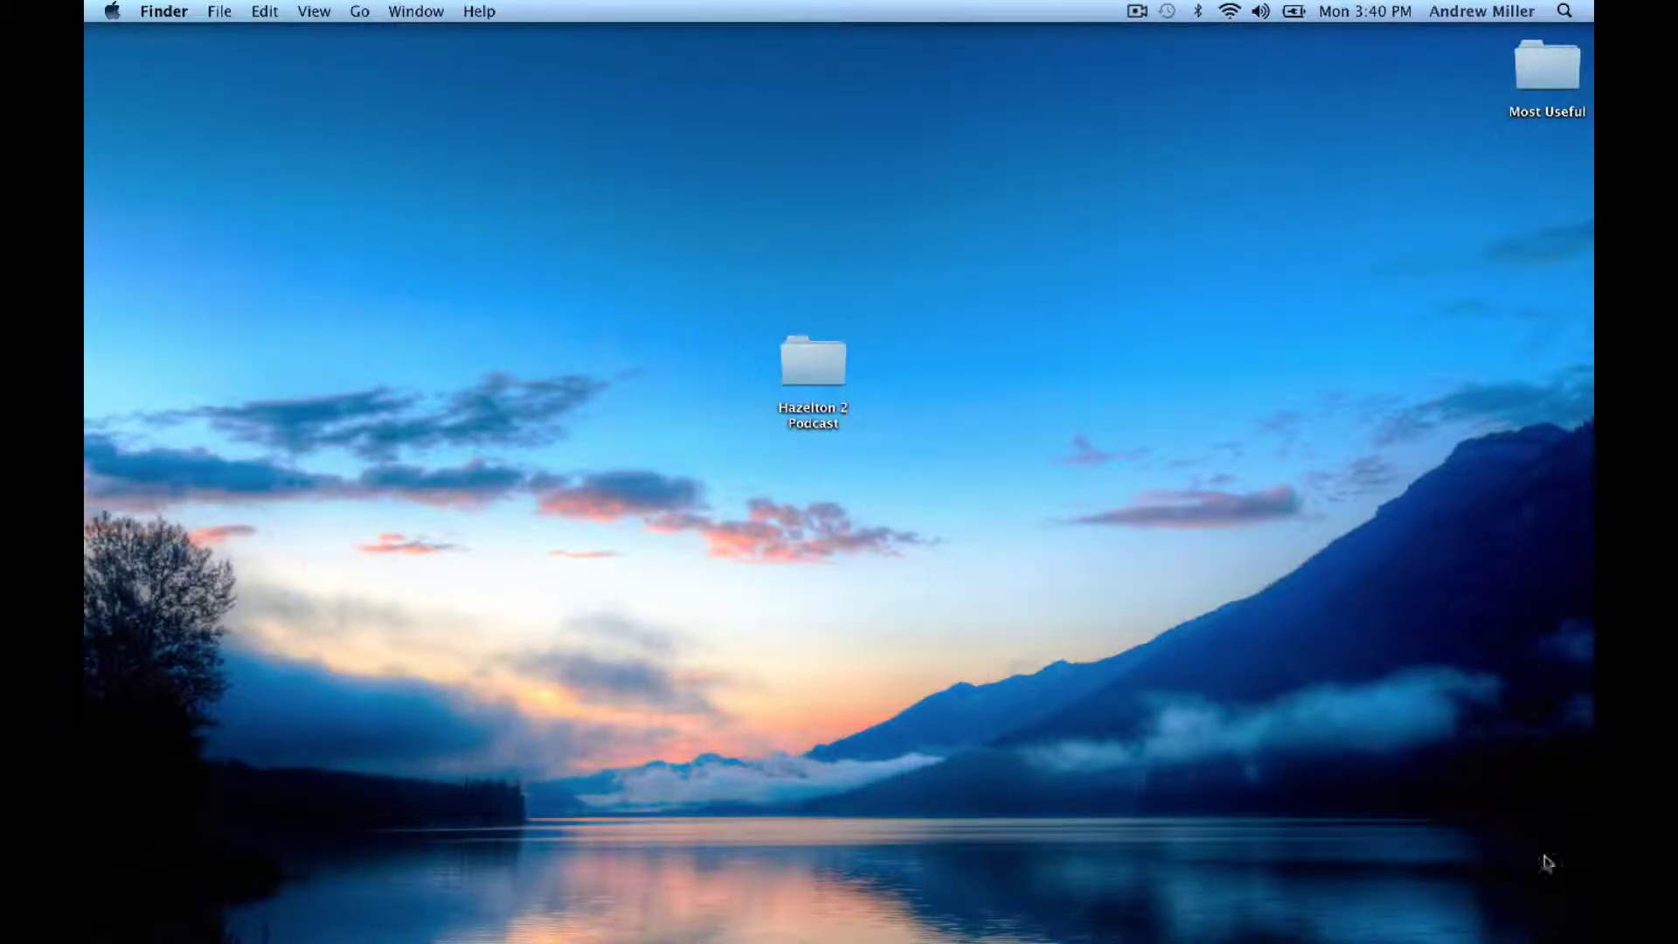
left_click(1494, 908)
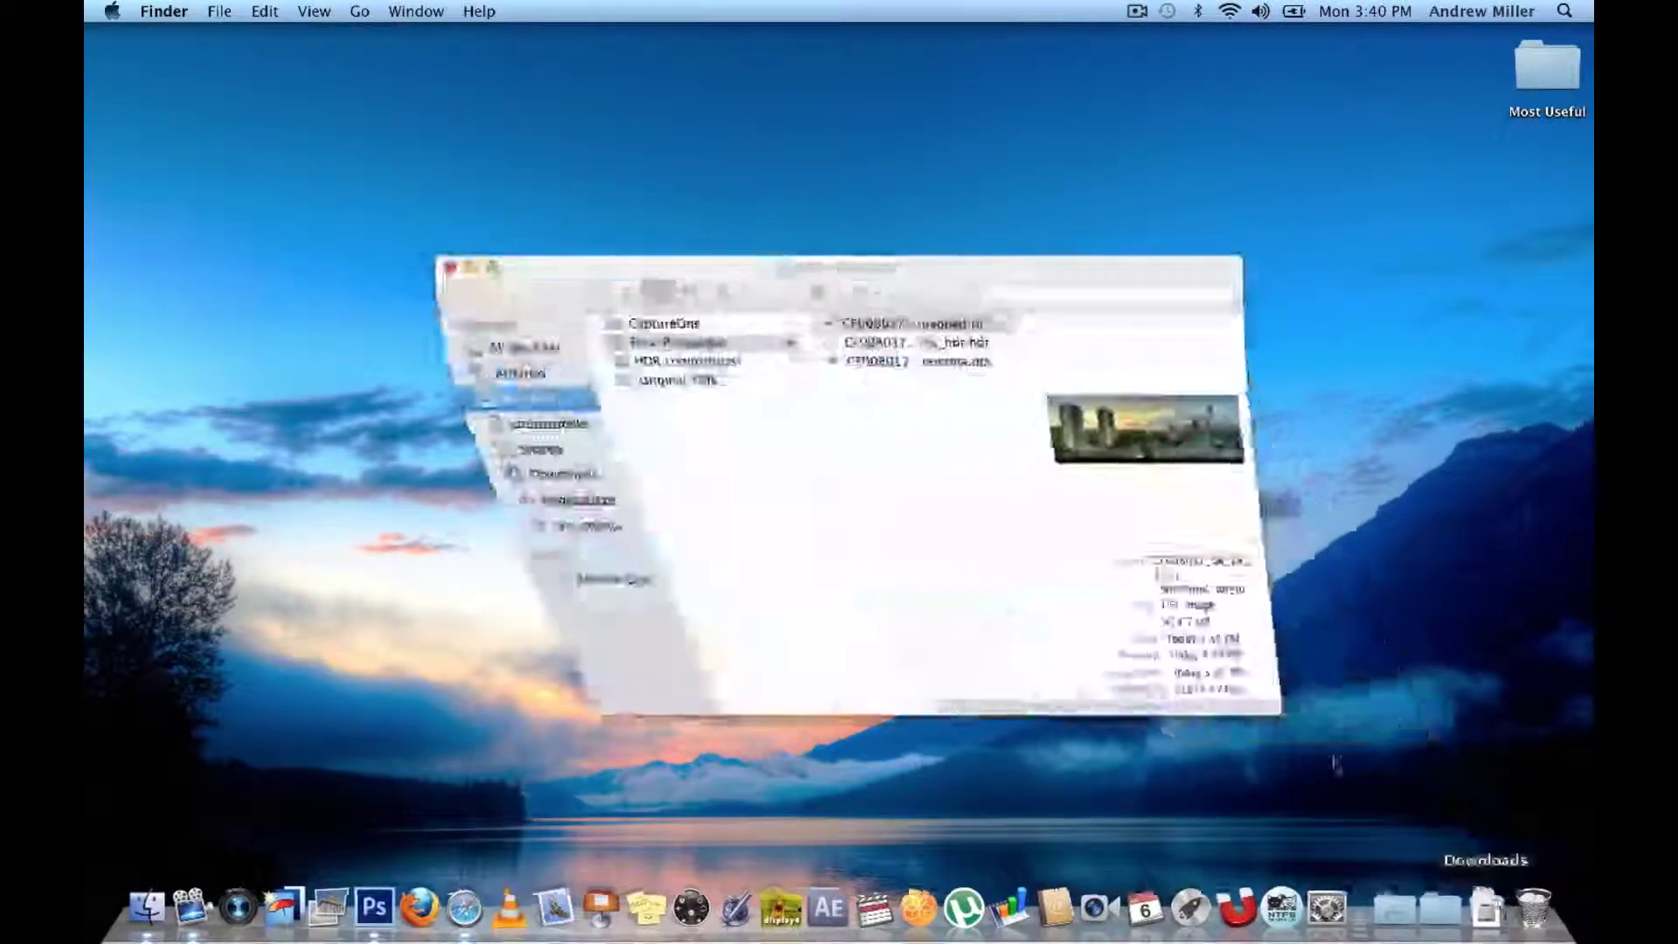
- Open the tone mapped TIFF in Adobe Photoshop CS6 and crop away the black strip along the panorama's bottom edge
left_click_drag(909, 325, 374, 900)
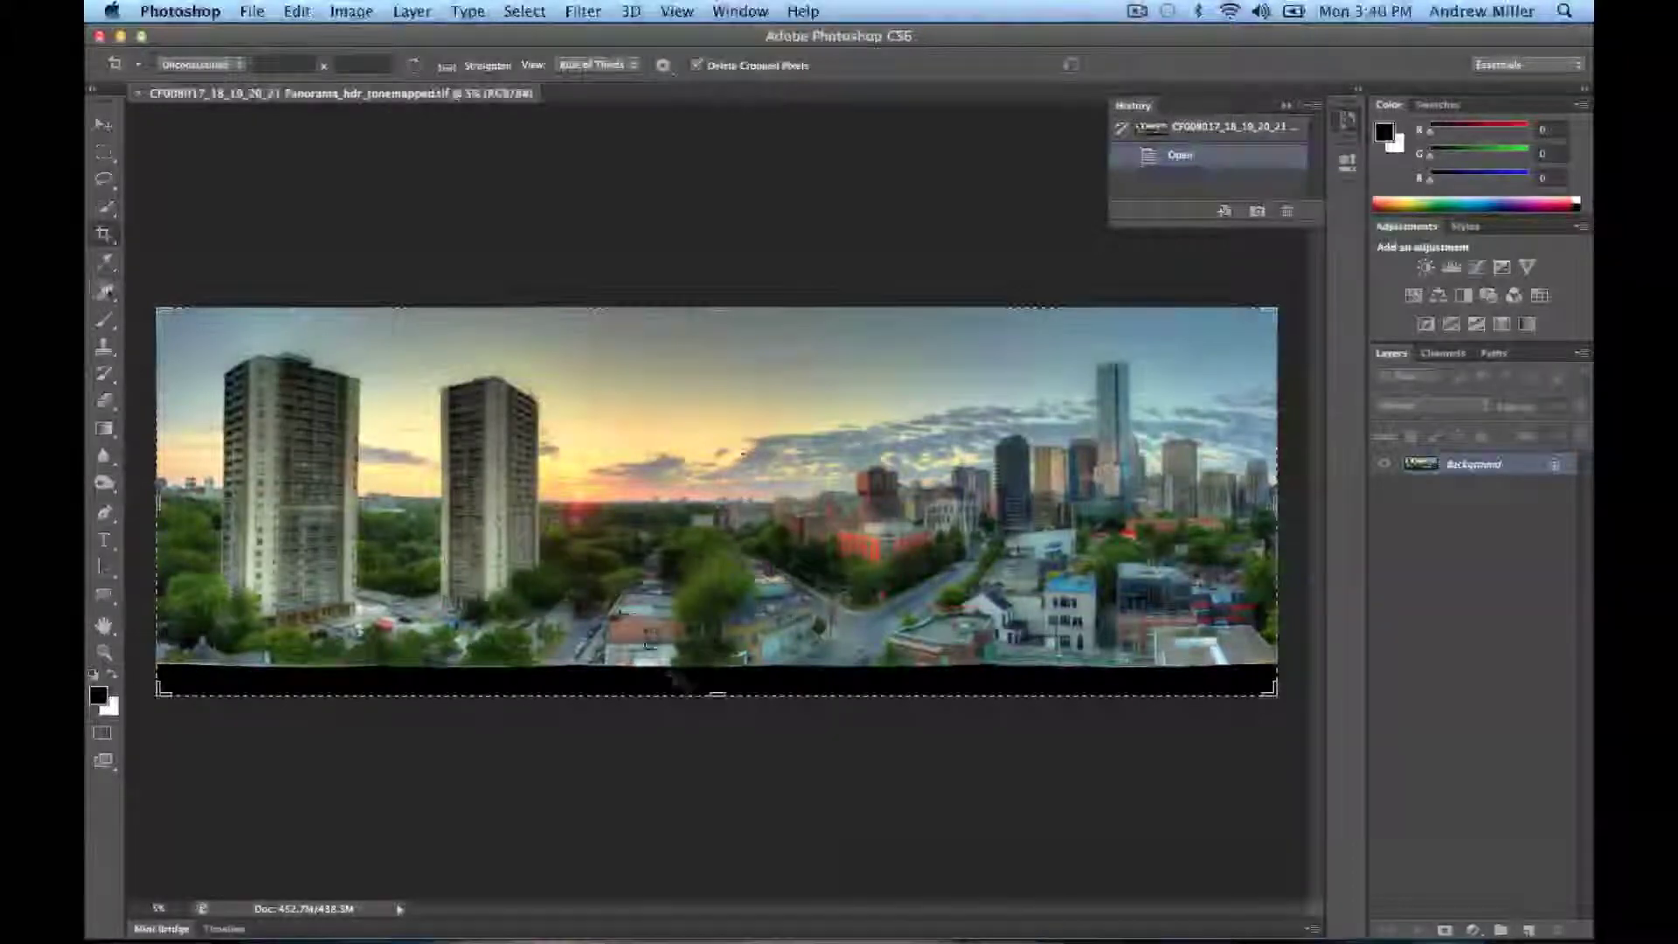
left_click_drag(717, 695, 719, 679)
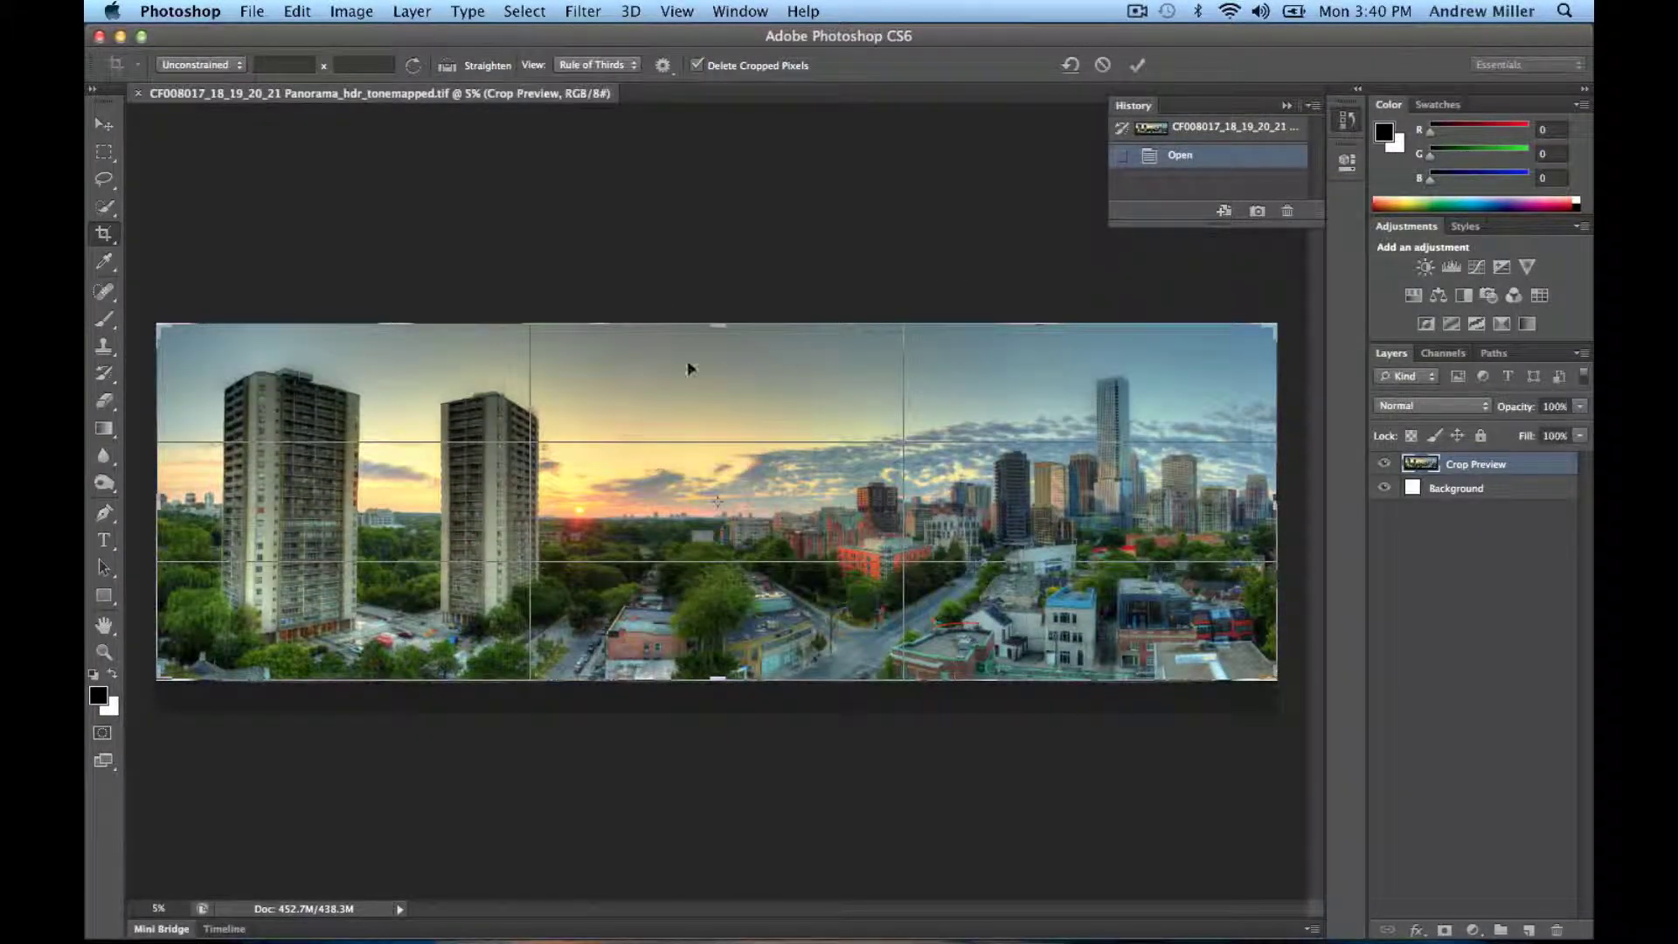